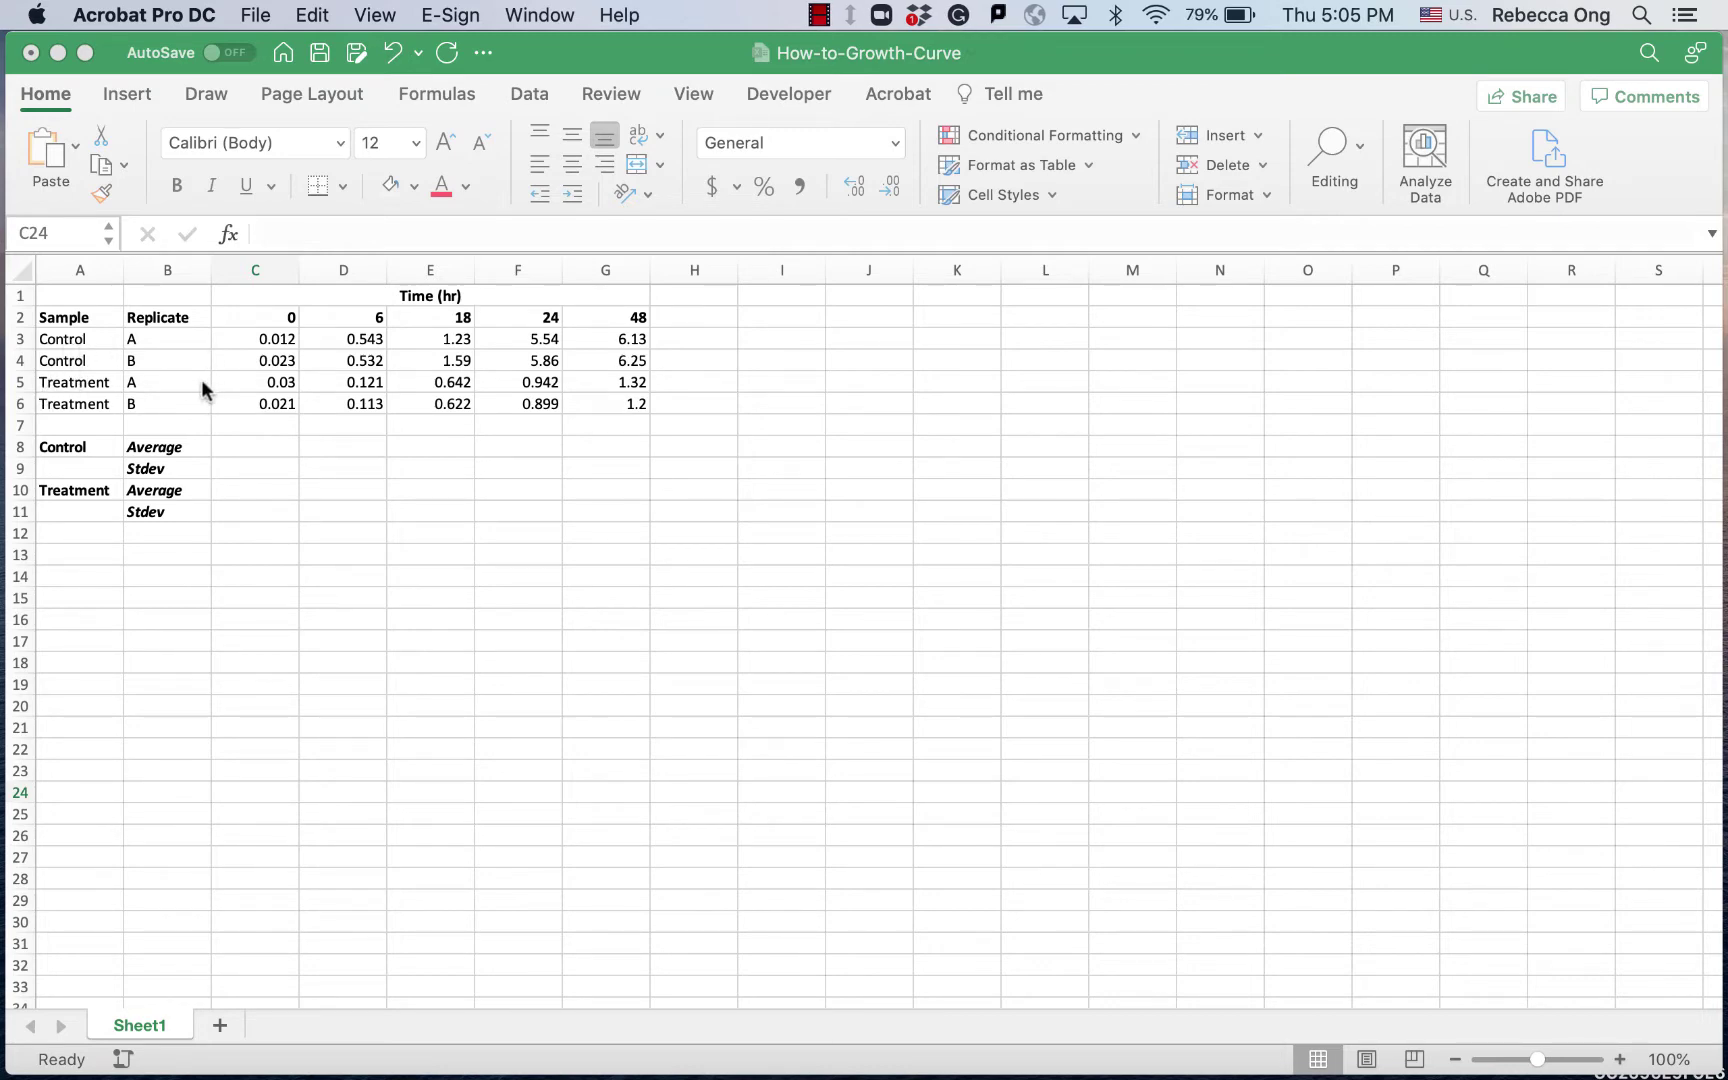
Enter =AVERAGE(C3:C4) in C8 and fill it right through G8 for the Control averages
click(232, 446)
click(232, 446)
text(=)
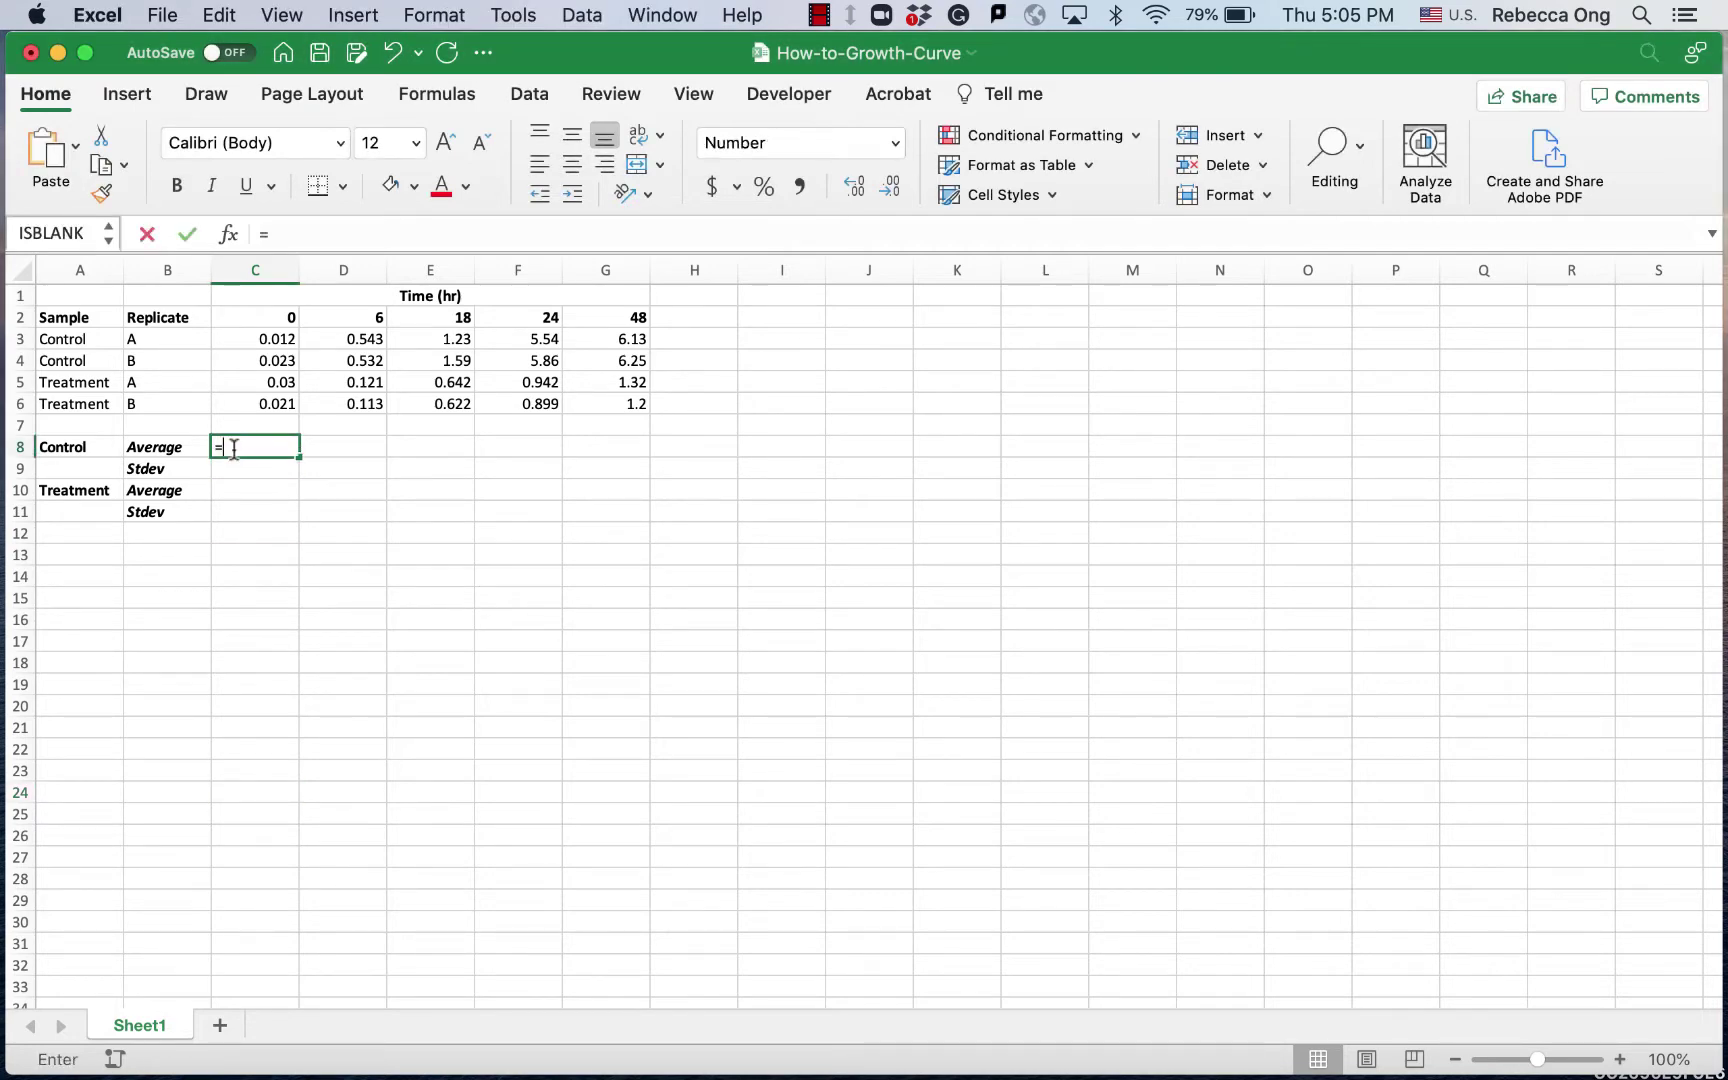
text(AVERAGE()
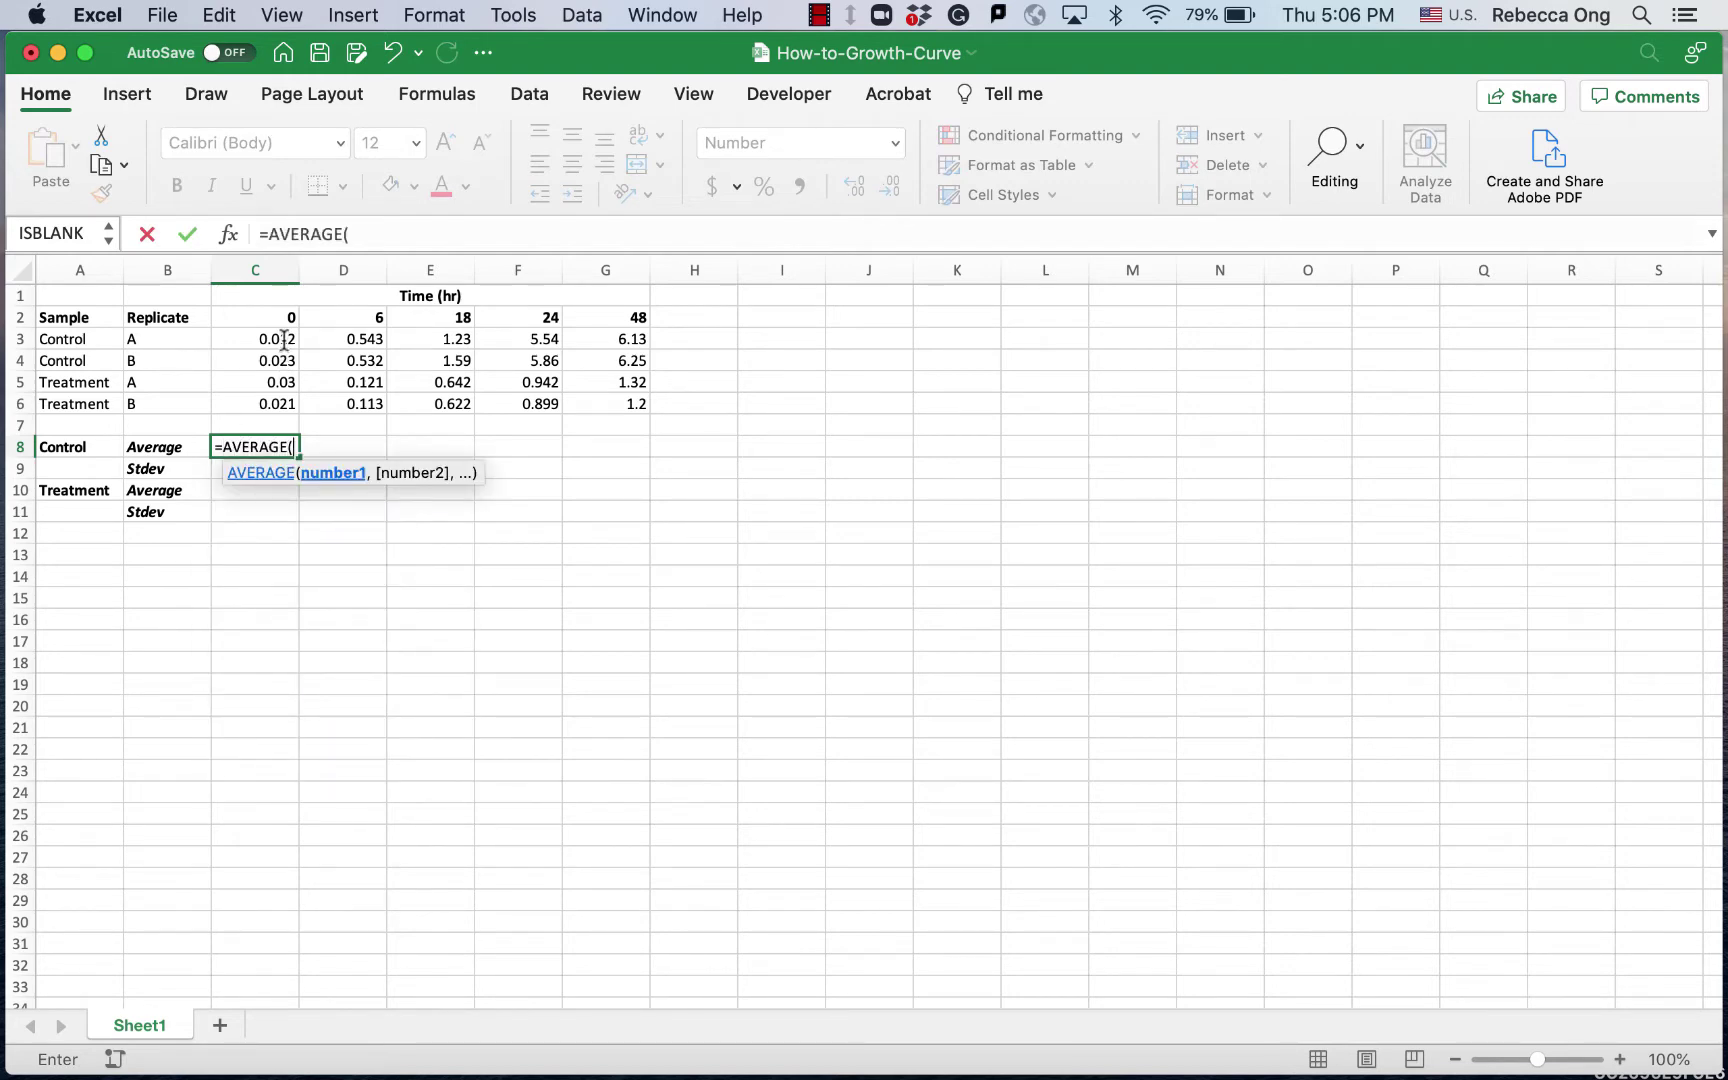
drag(284, 340, 283, 362)
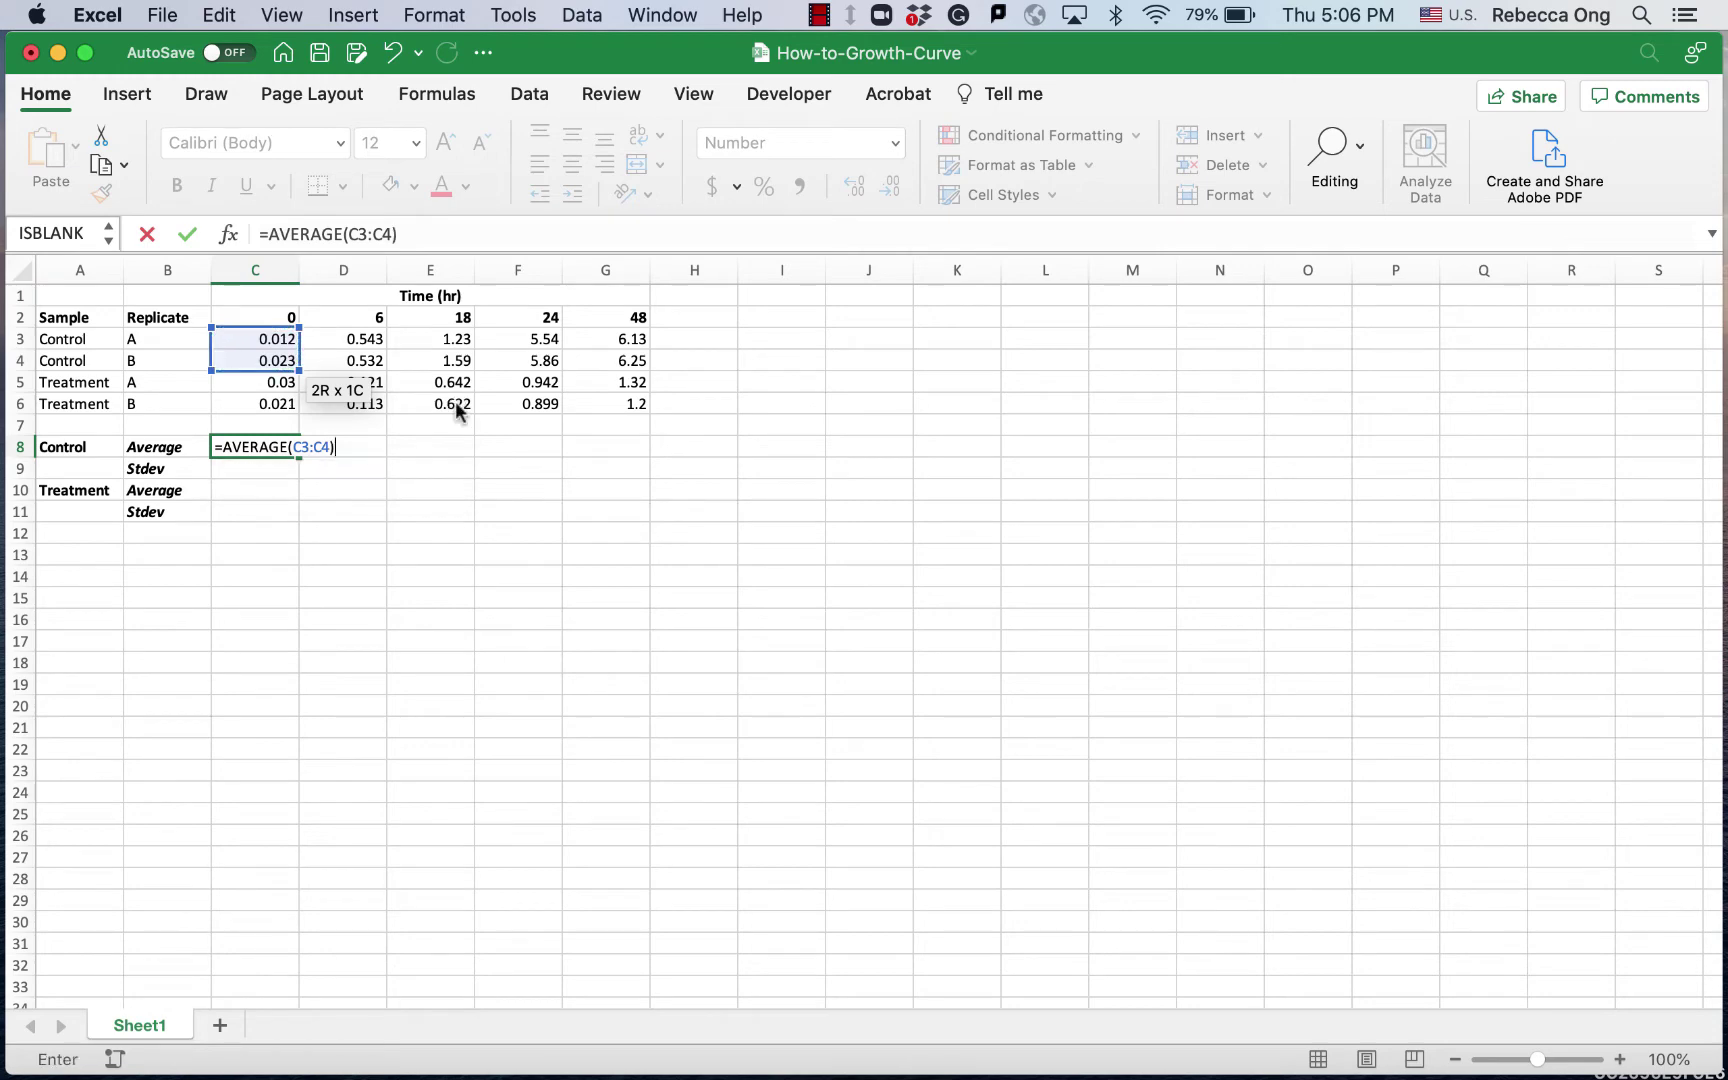
key(Return)
click(272, 443)
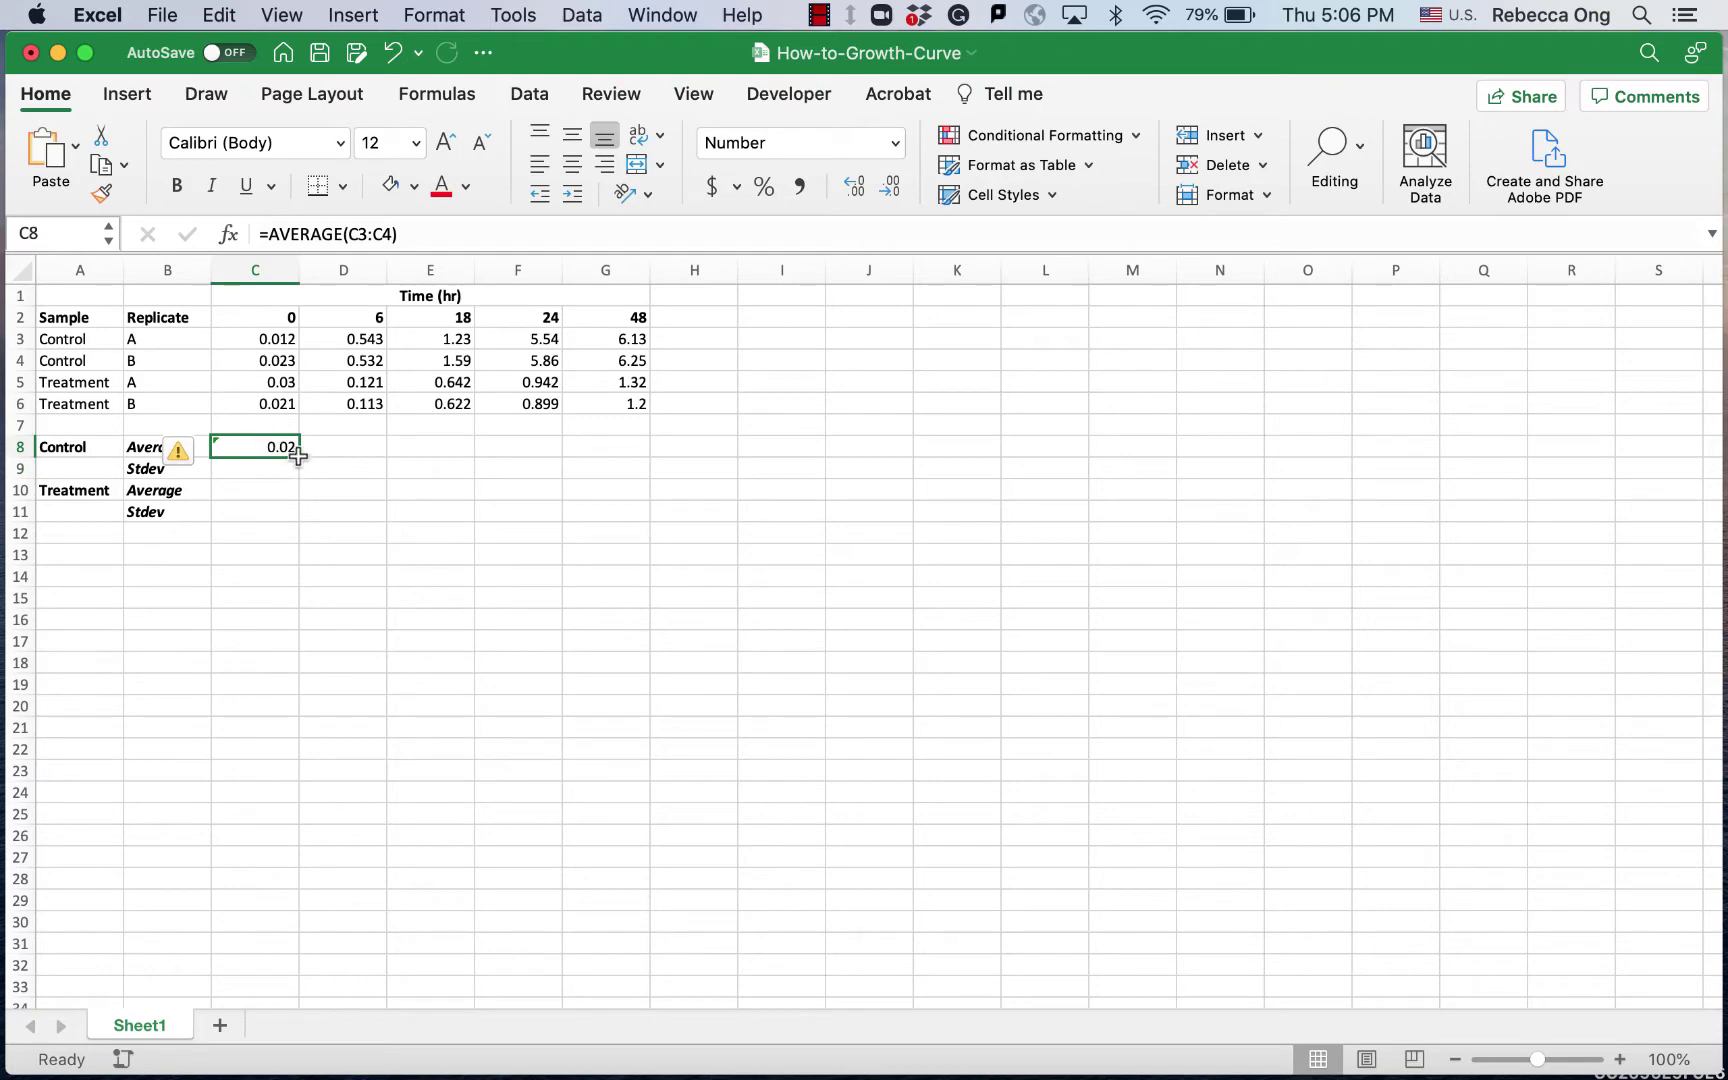
drag(298, 457, 627, 472)
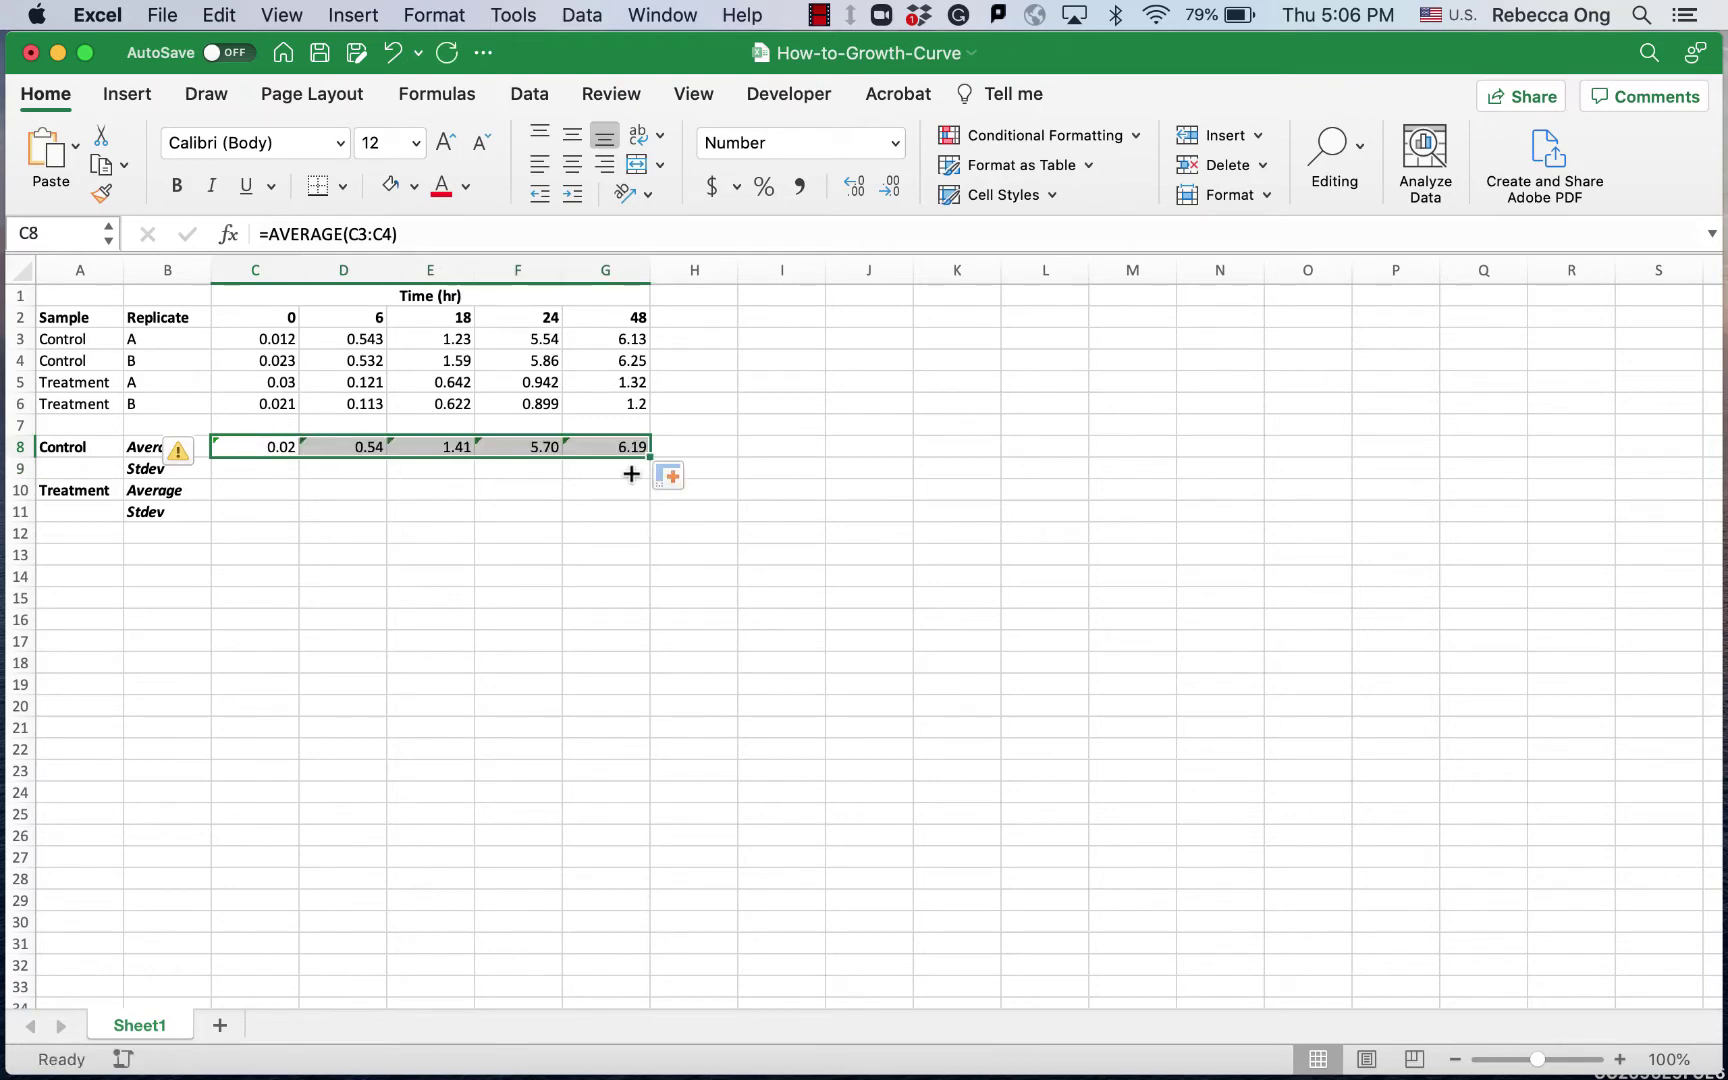
double_click(630, 444)
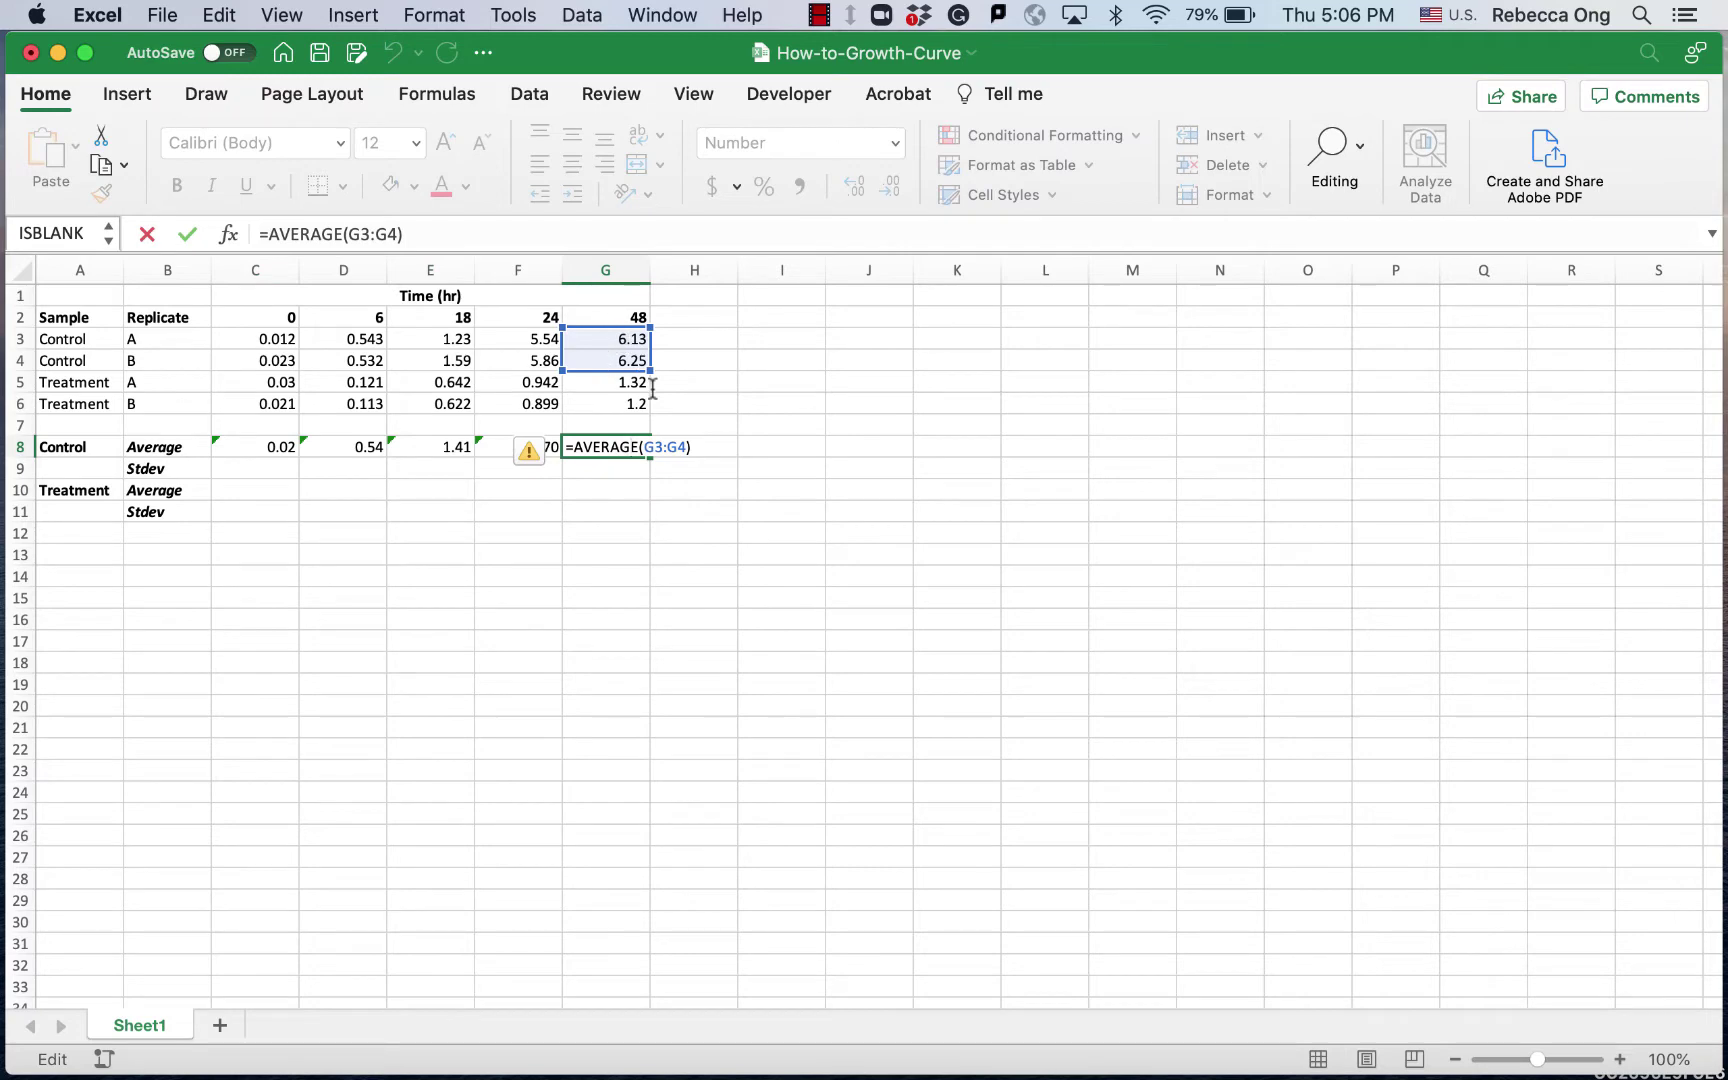
key(Return)
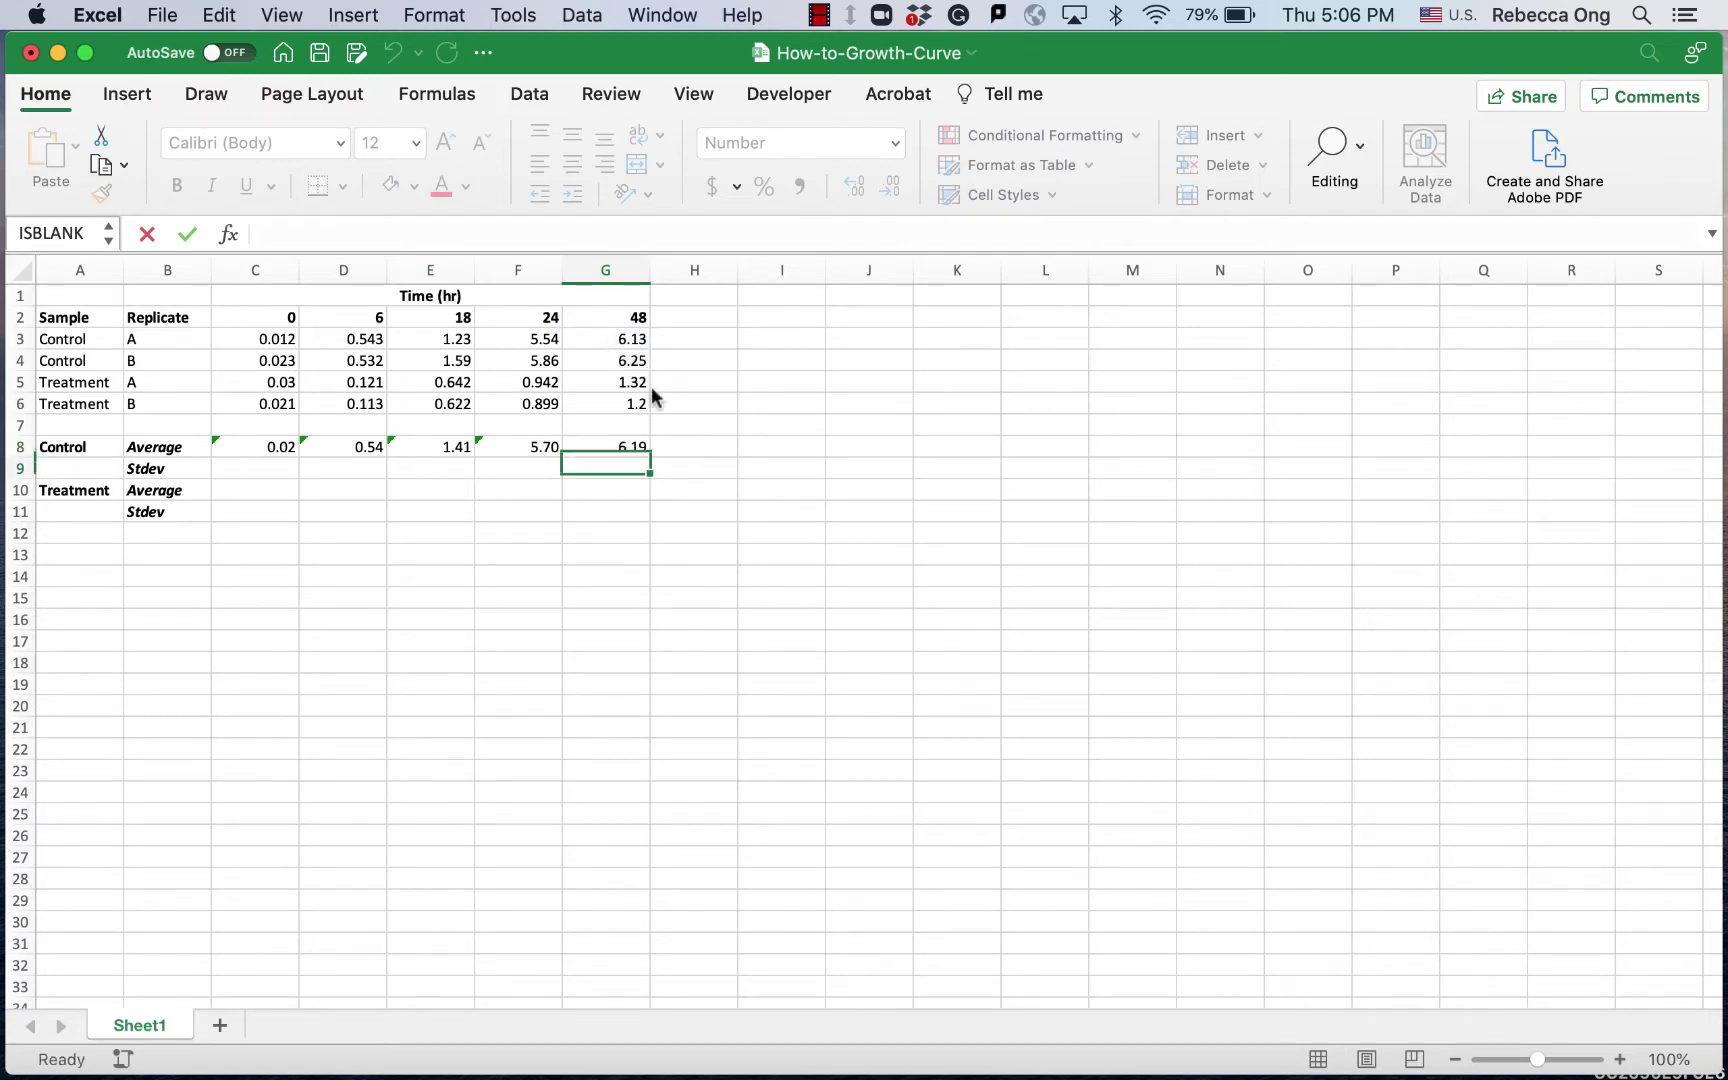
Copy the C8:G8 average formulas into the Treatment Average row C10:G10 and confirm C10 averages C5:C6
drag(255, 446, 585, 449)
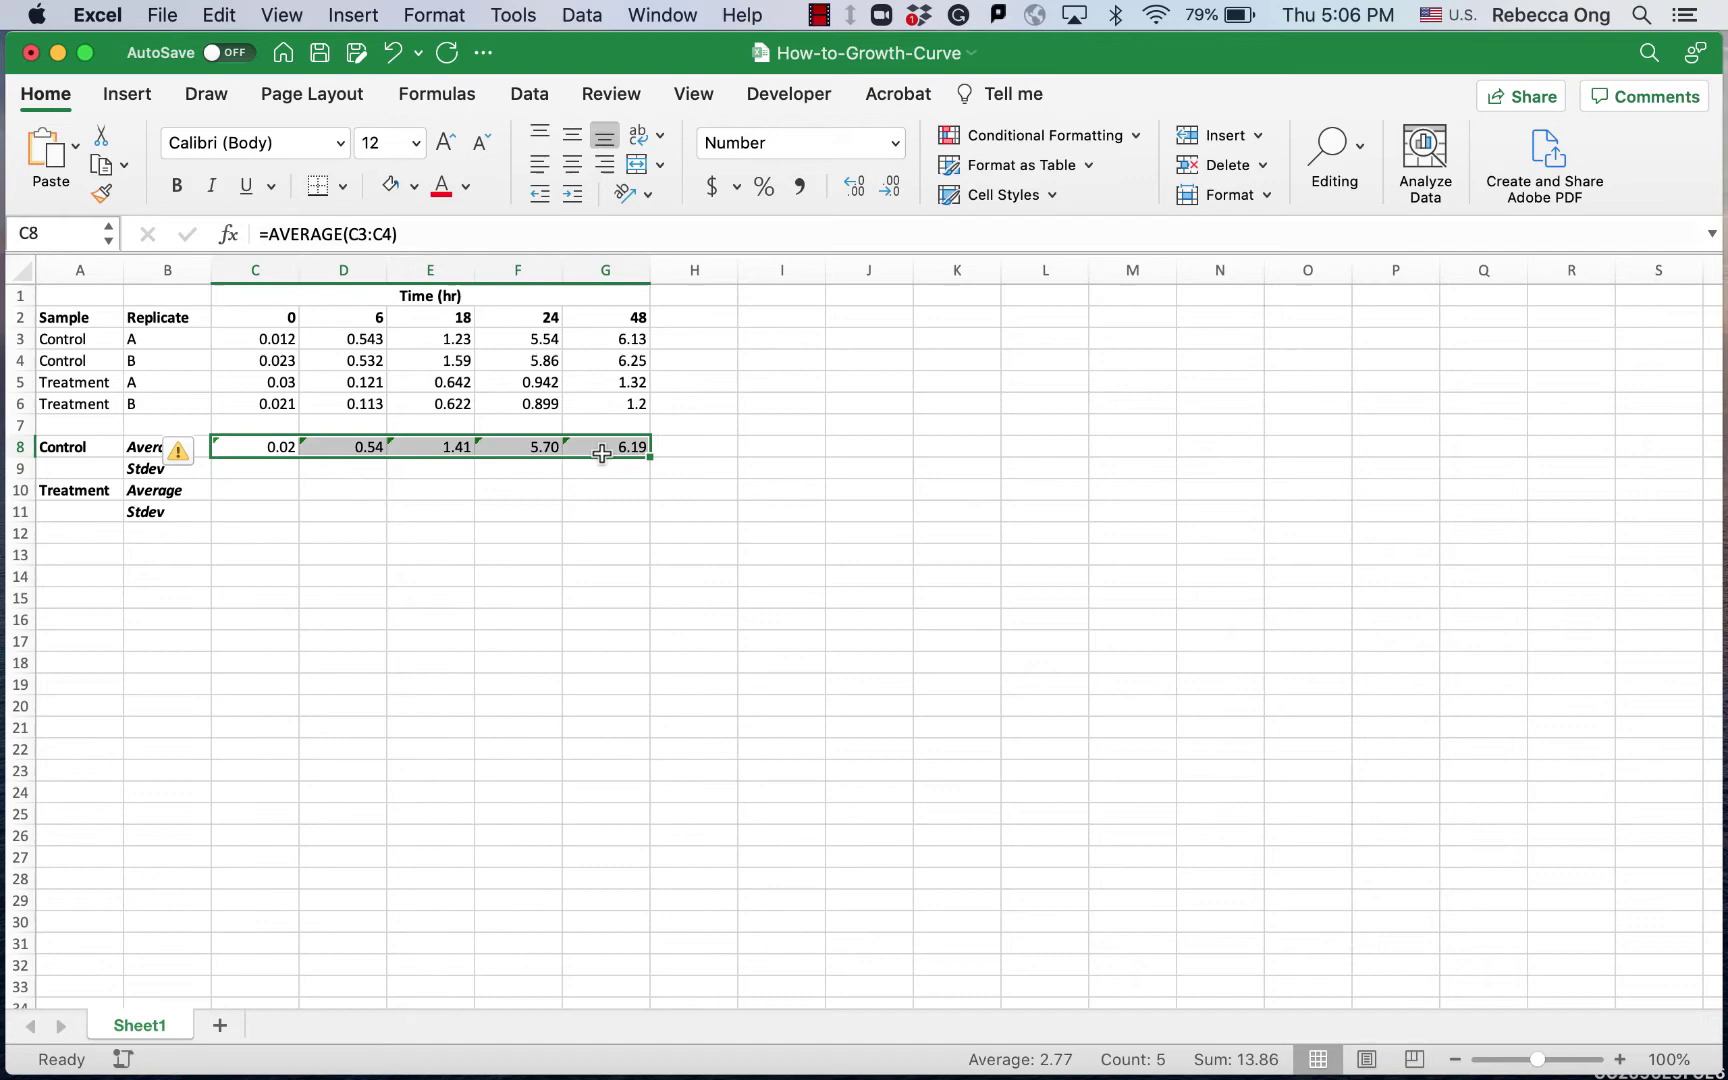
key(super+c)
click(270, 488)
key(super+v)
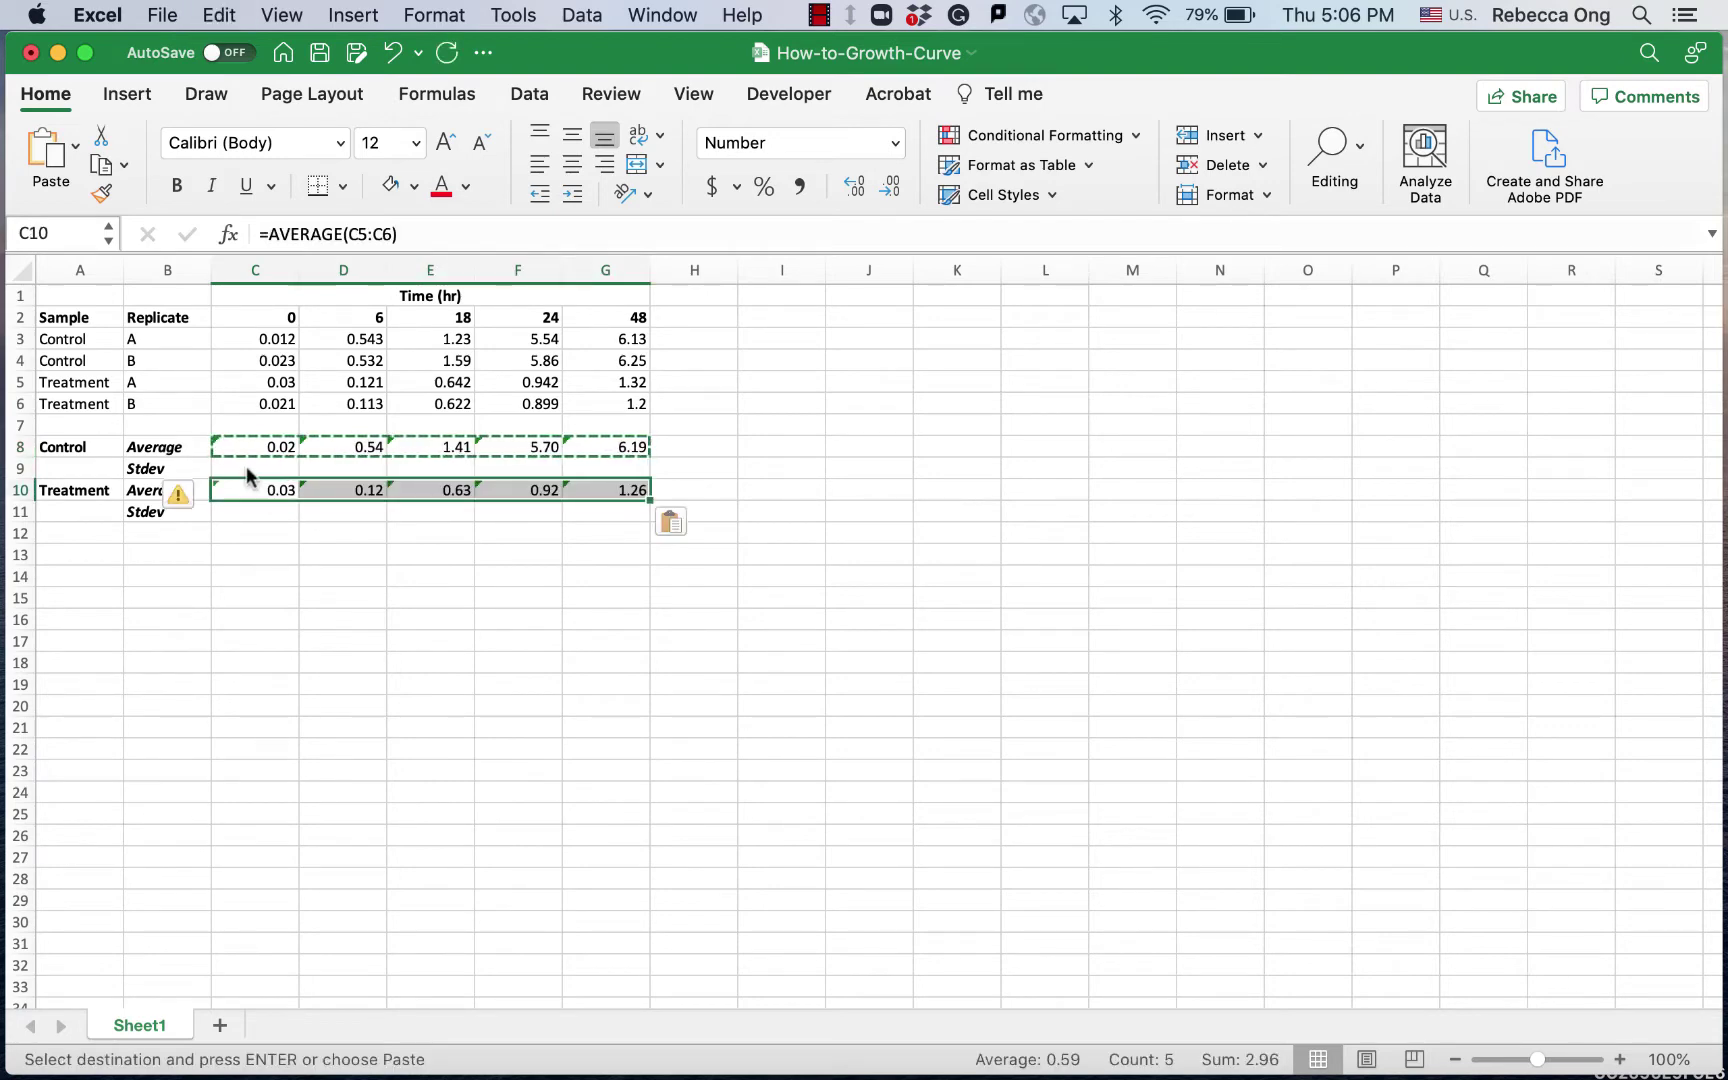
click(240, 468)
drag(229, 469, 625, 468)
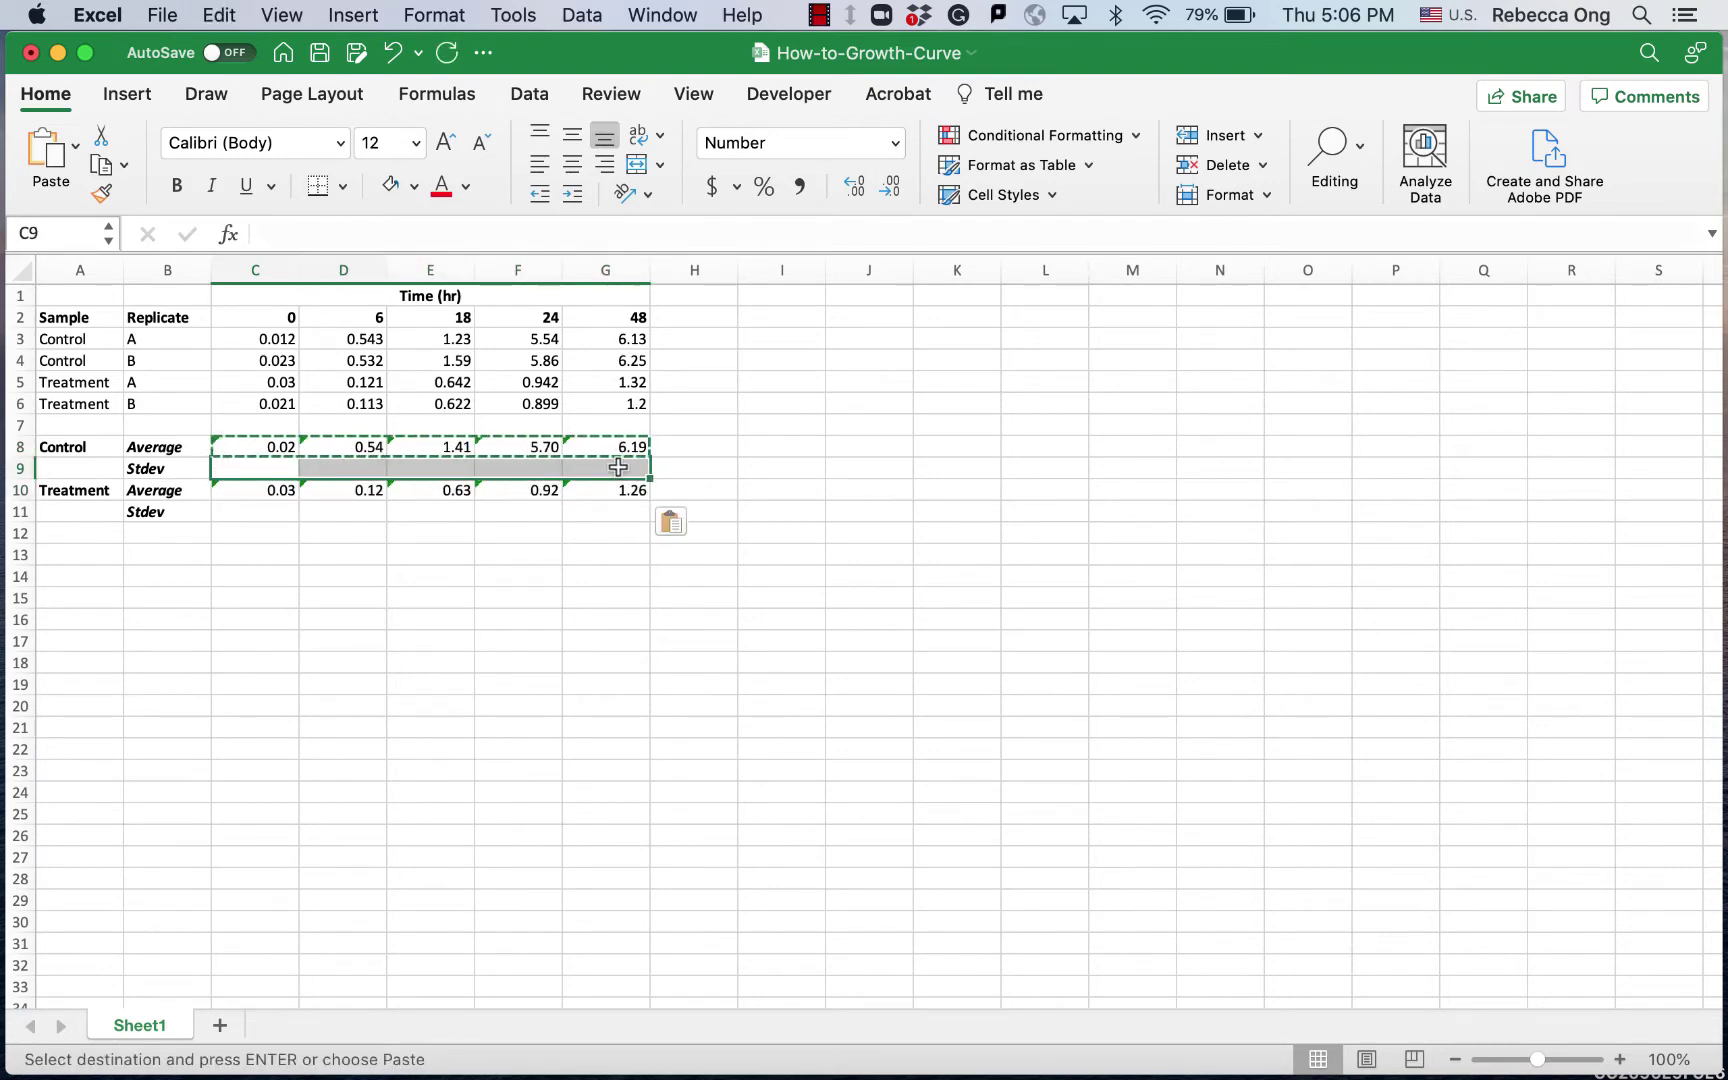
drag(242, 380, 605, 382)
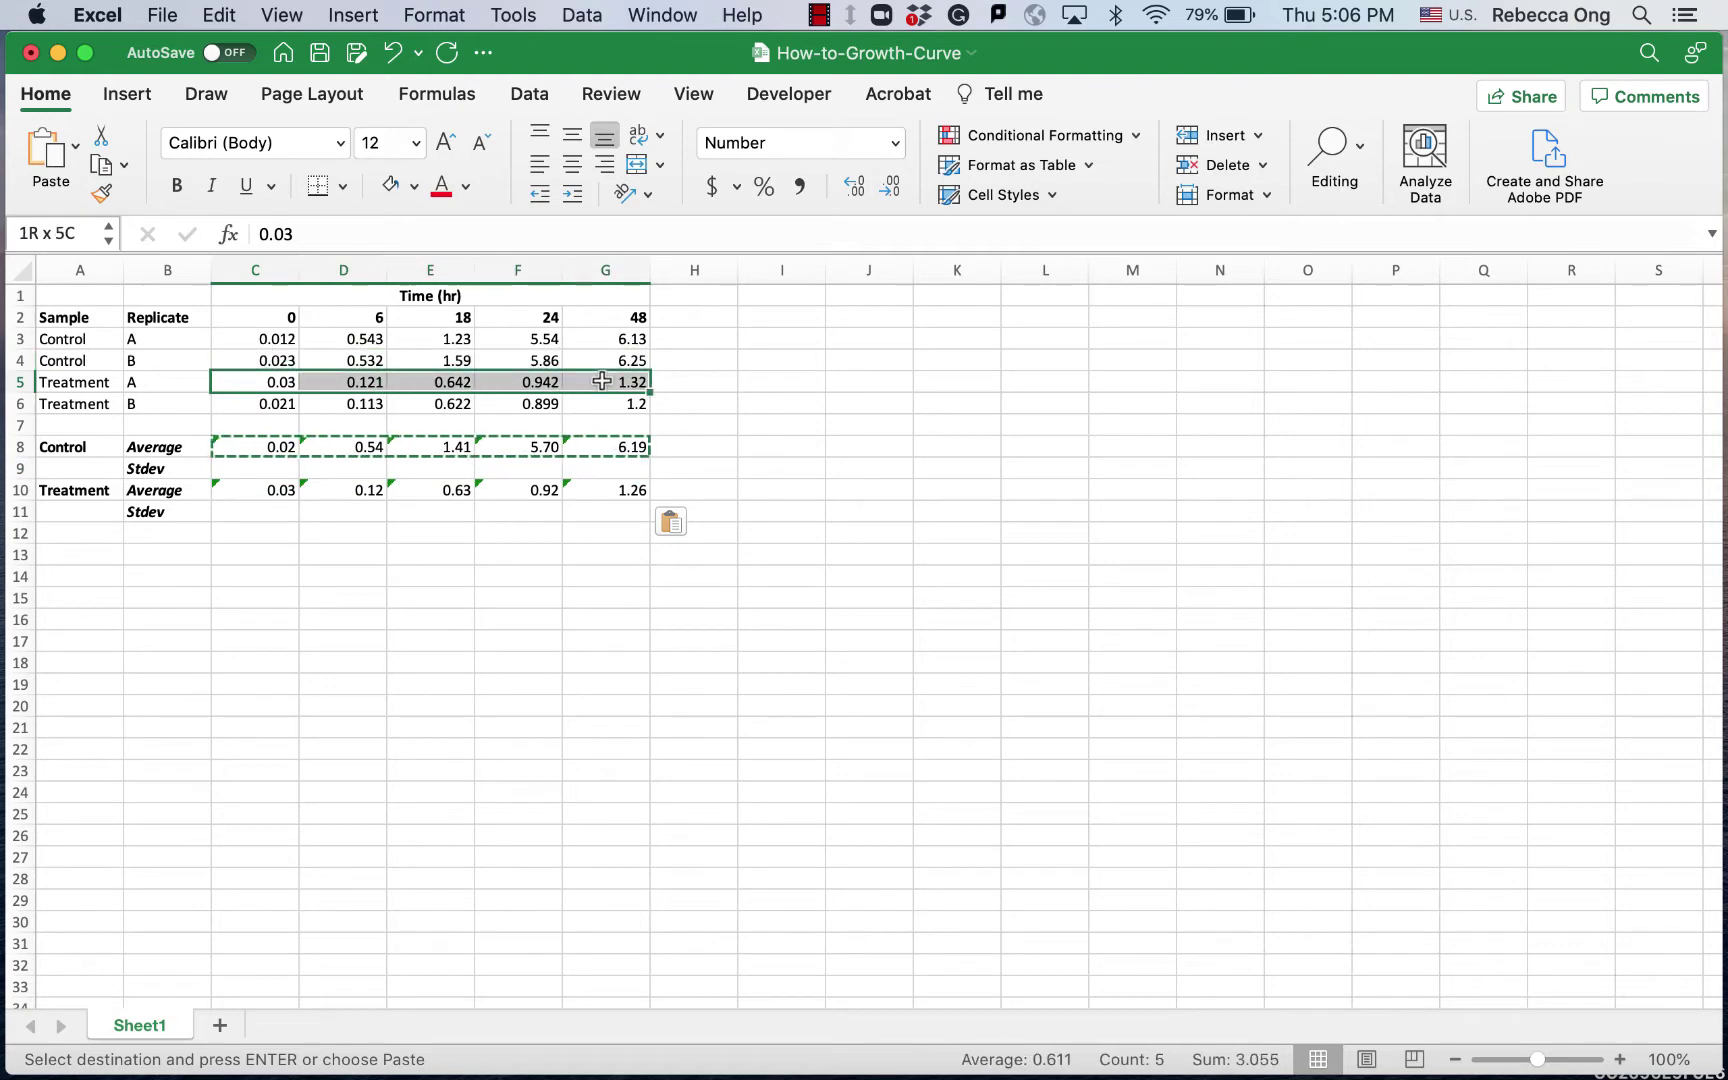
double_click(250, 488)
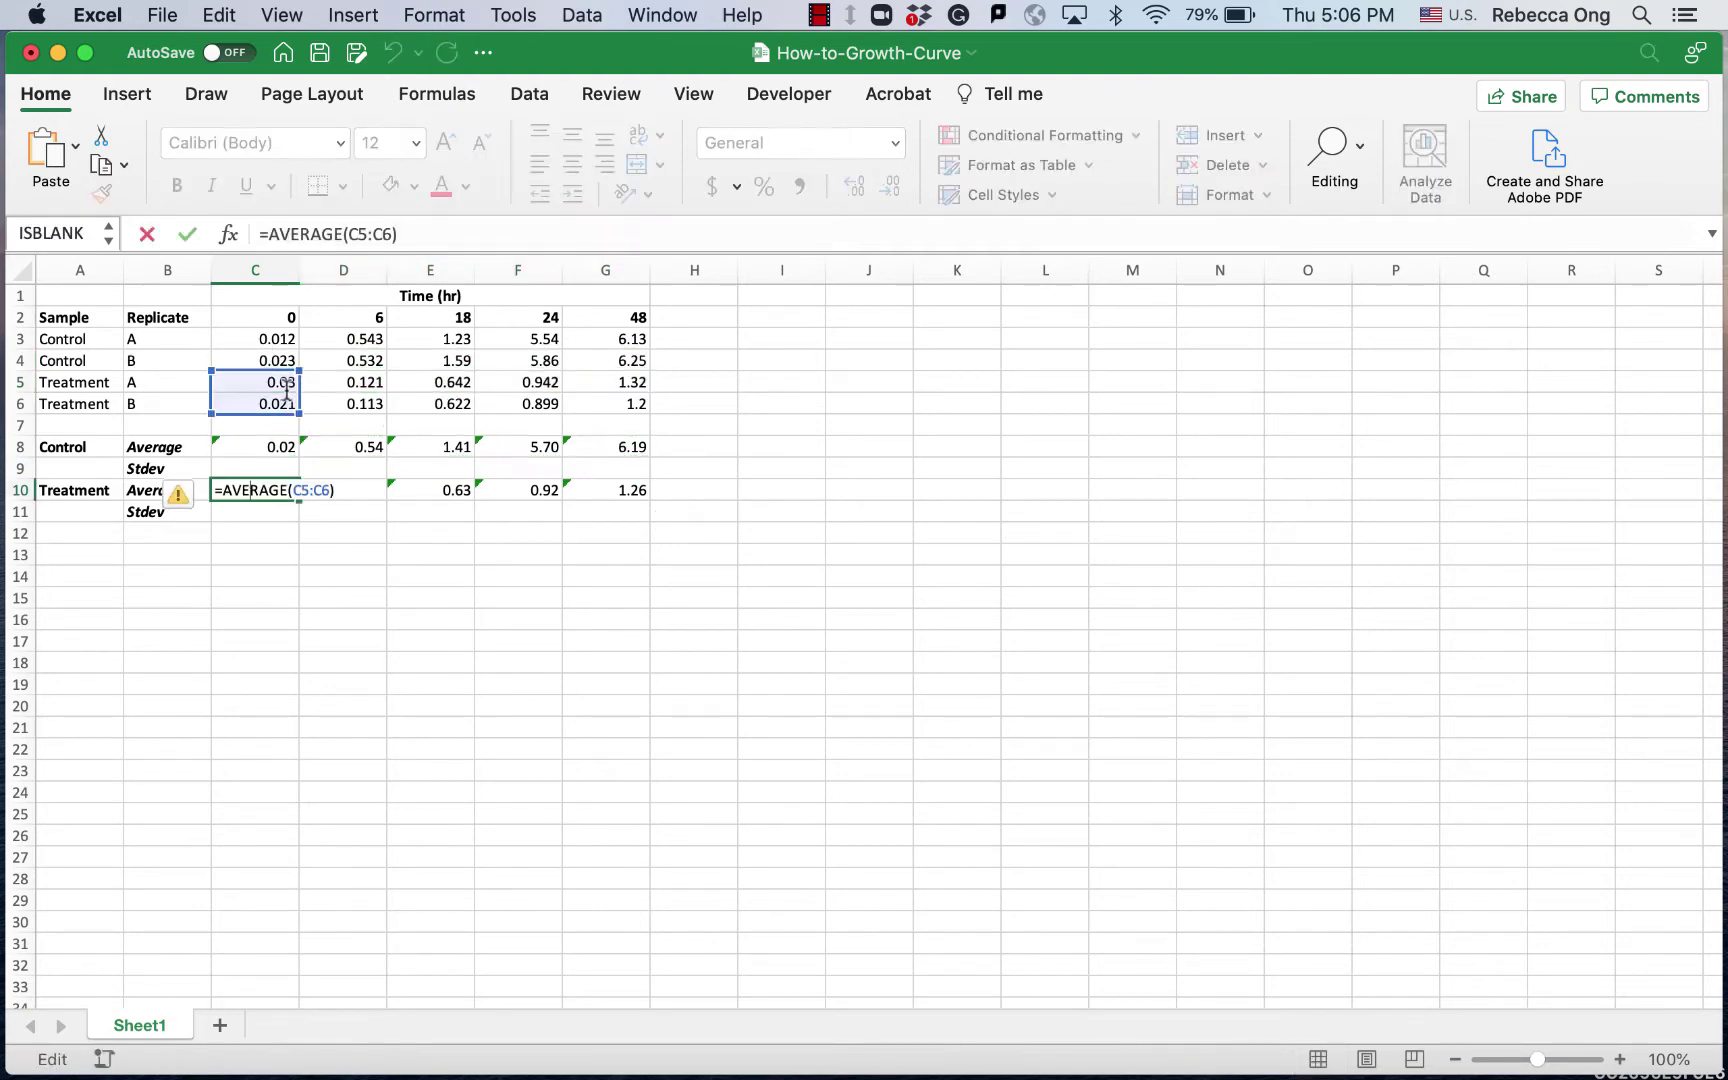
key(Return)
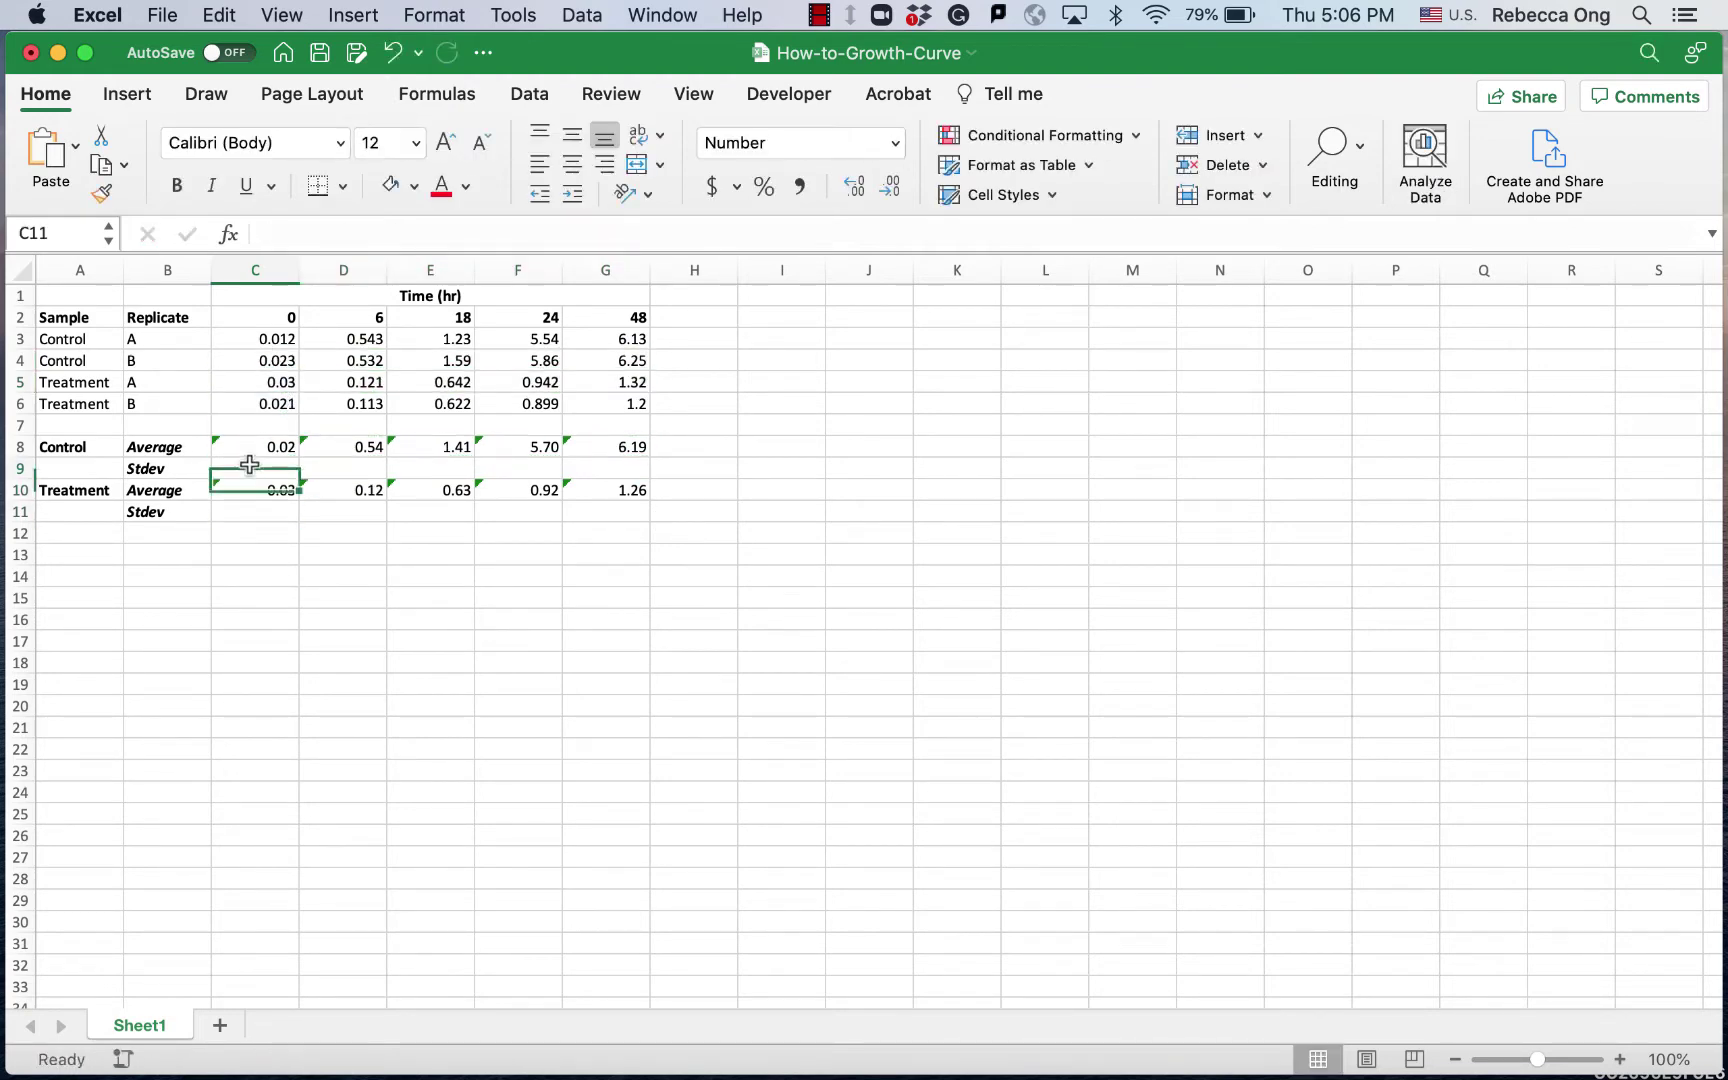
Enter =STDEV(C3:C4) in C9 and fill it across to G9 for Control
click(252, 466)
text(=)
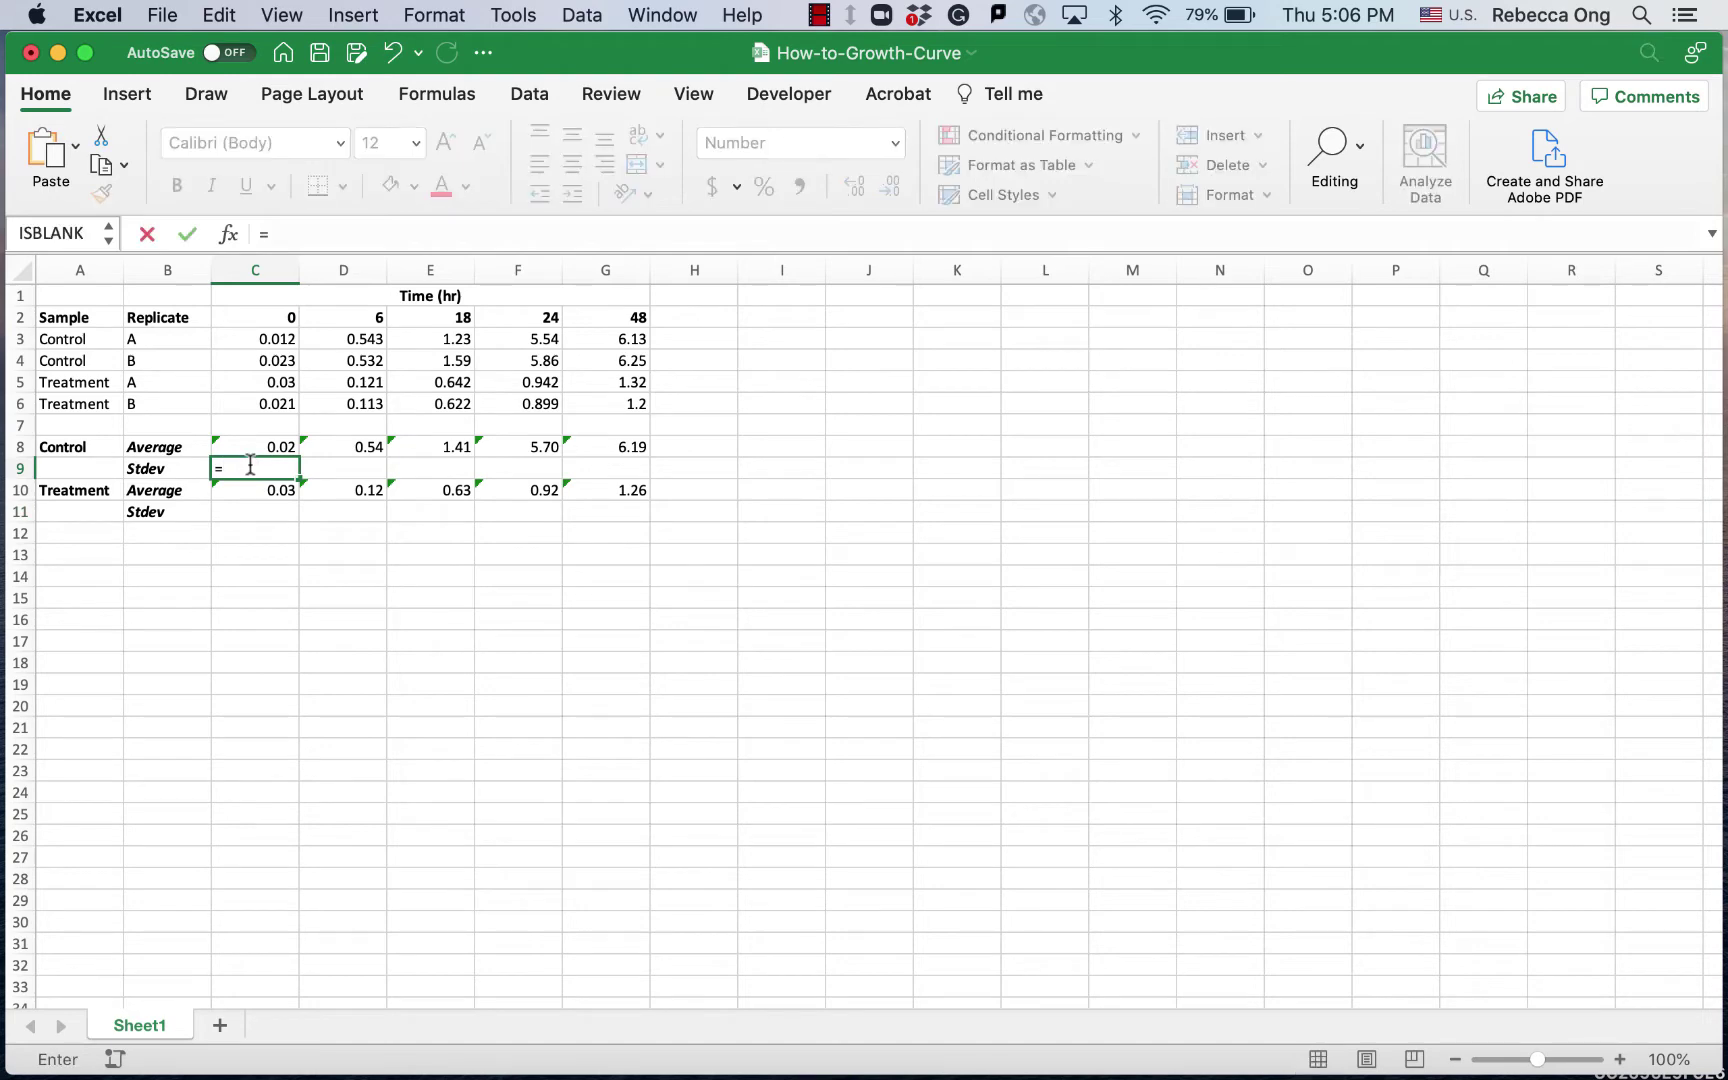
text(stdev()
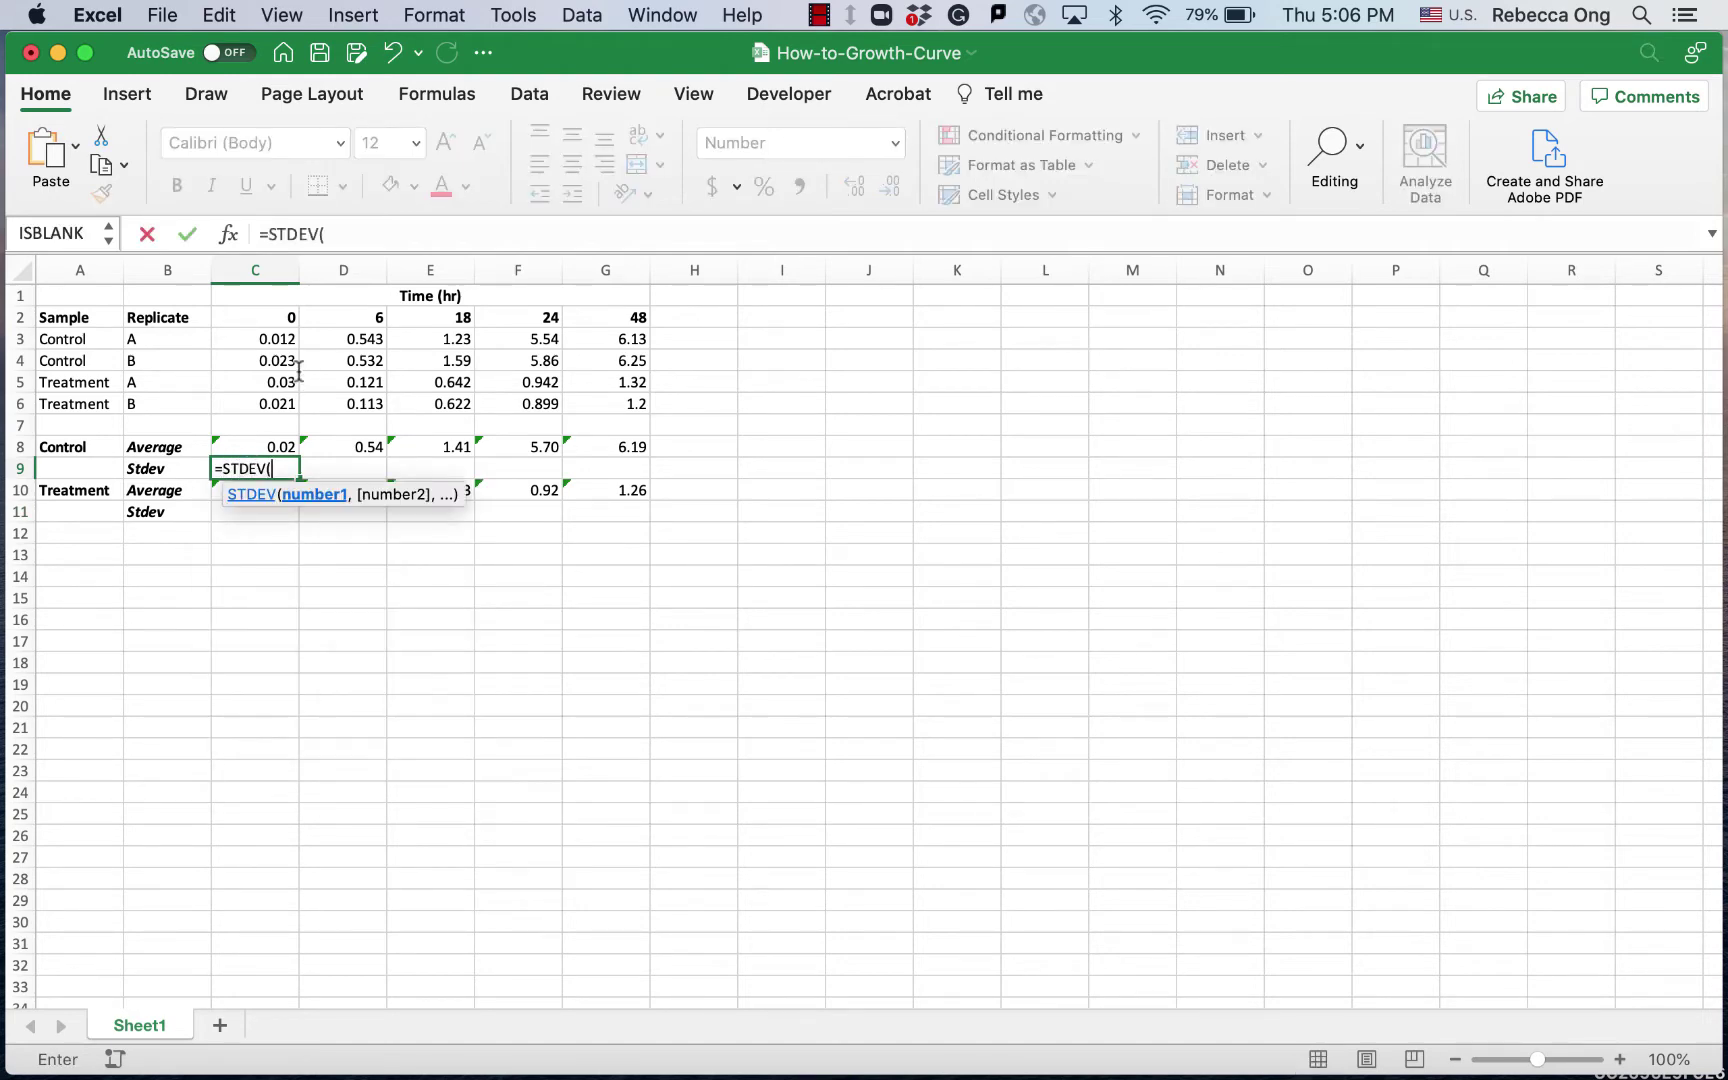
drag(278, 338, 279, 352)
key(Return)
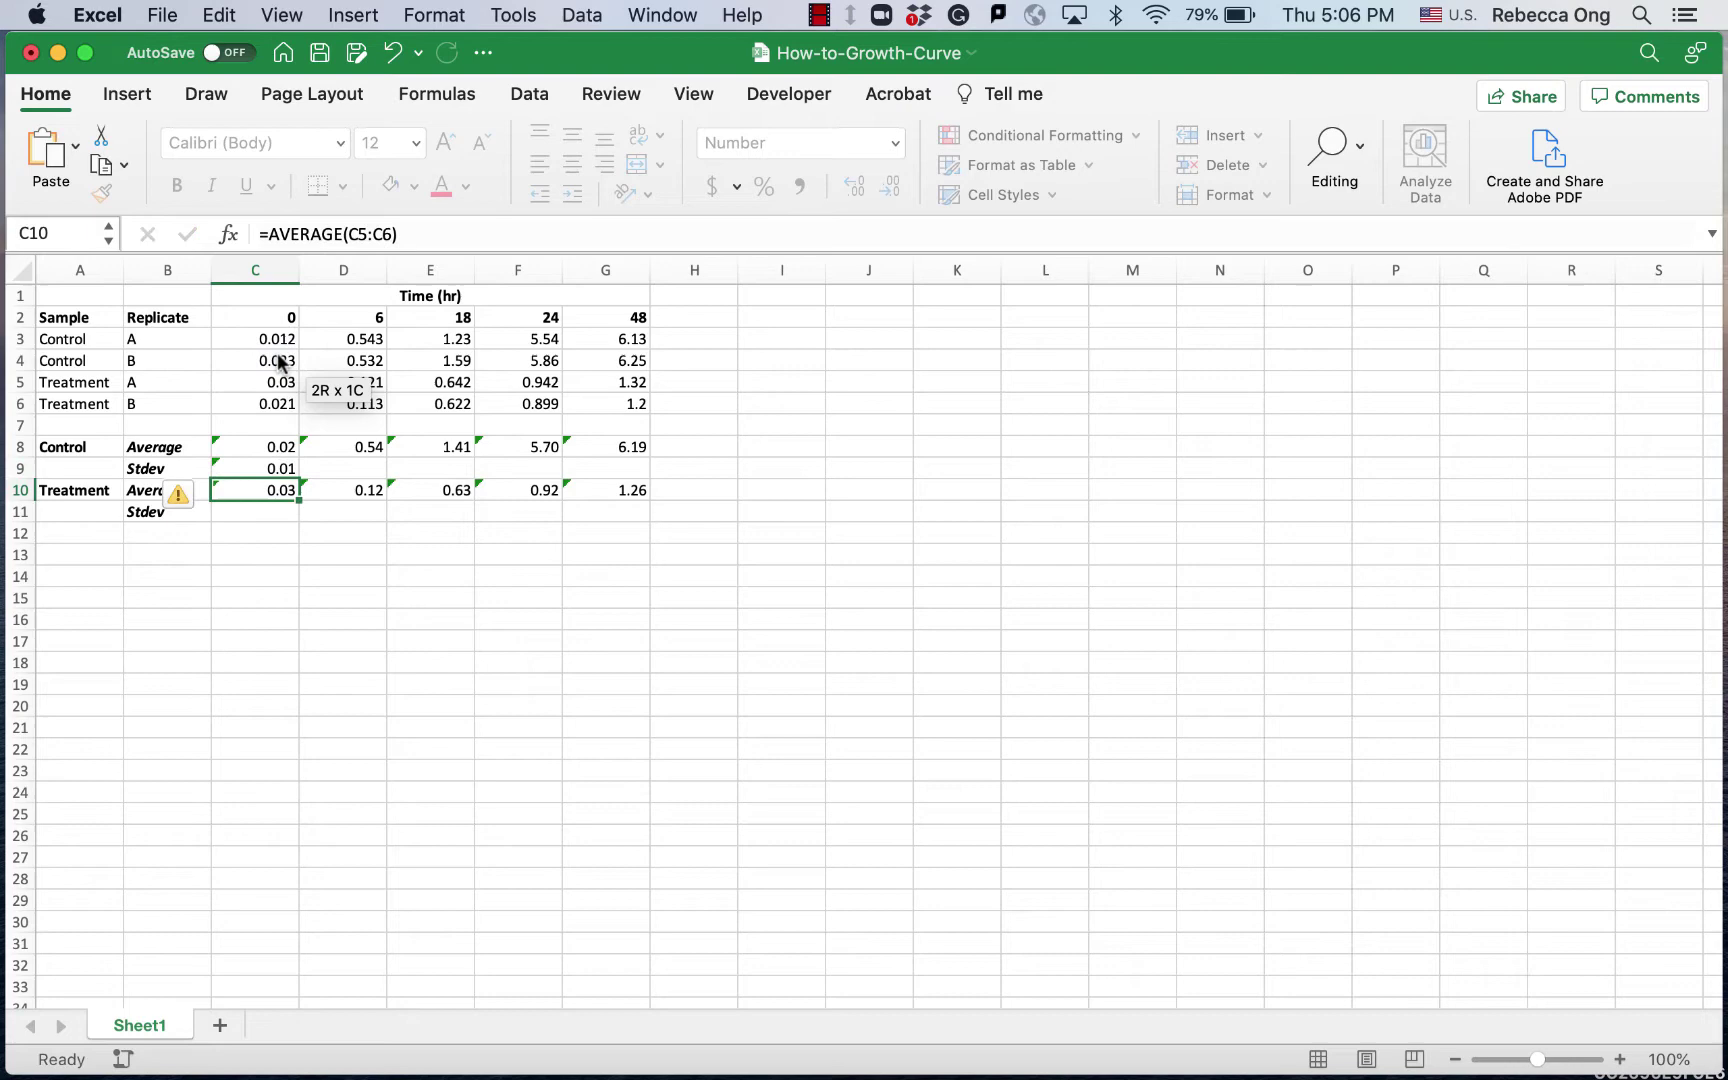
click(285, 468)
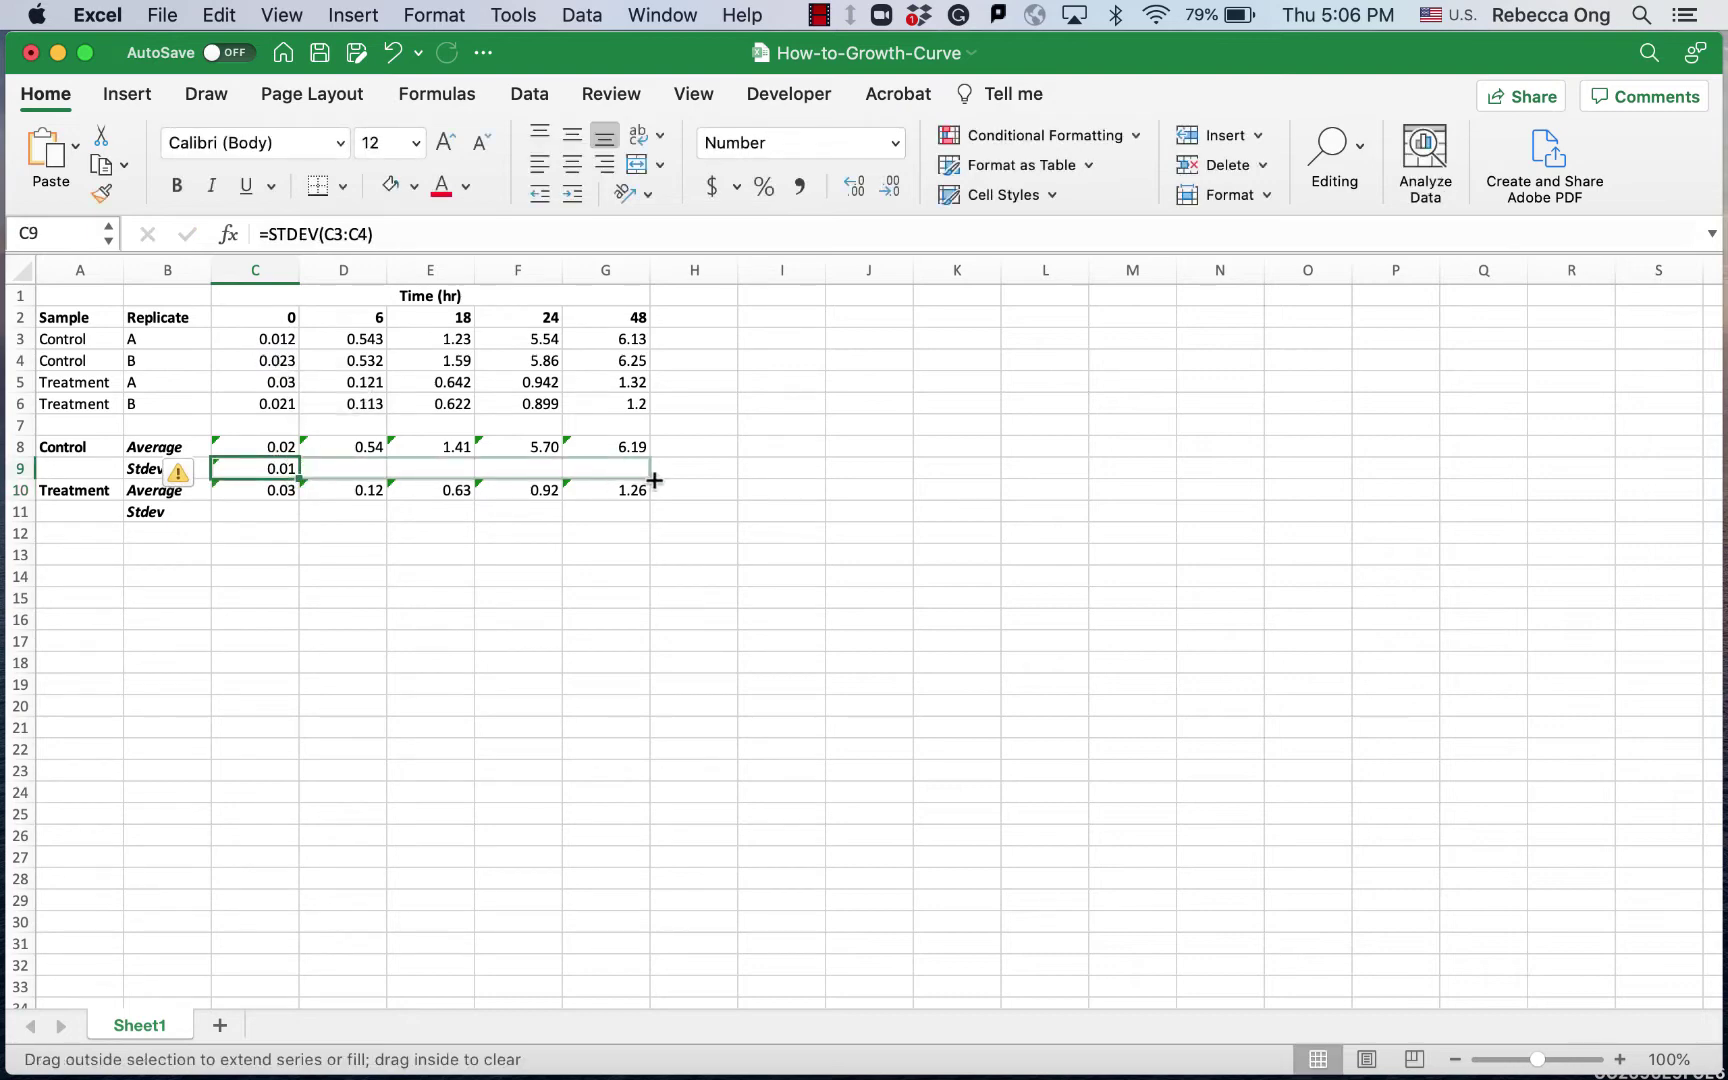
drag(654, 481, 654, 481)
Copy the C9:G9 standard deviation formulas into the Treatment Stdev row C11:G11
key(super+c)
click(258, 511)
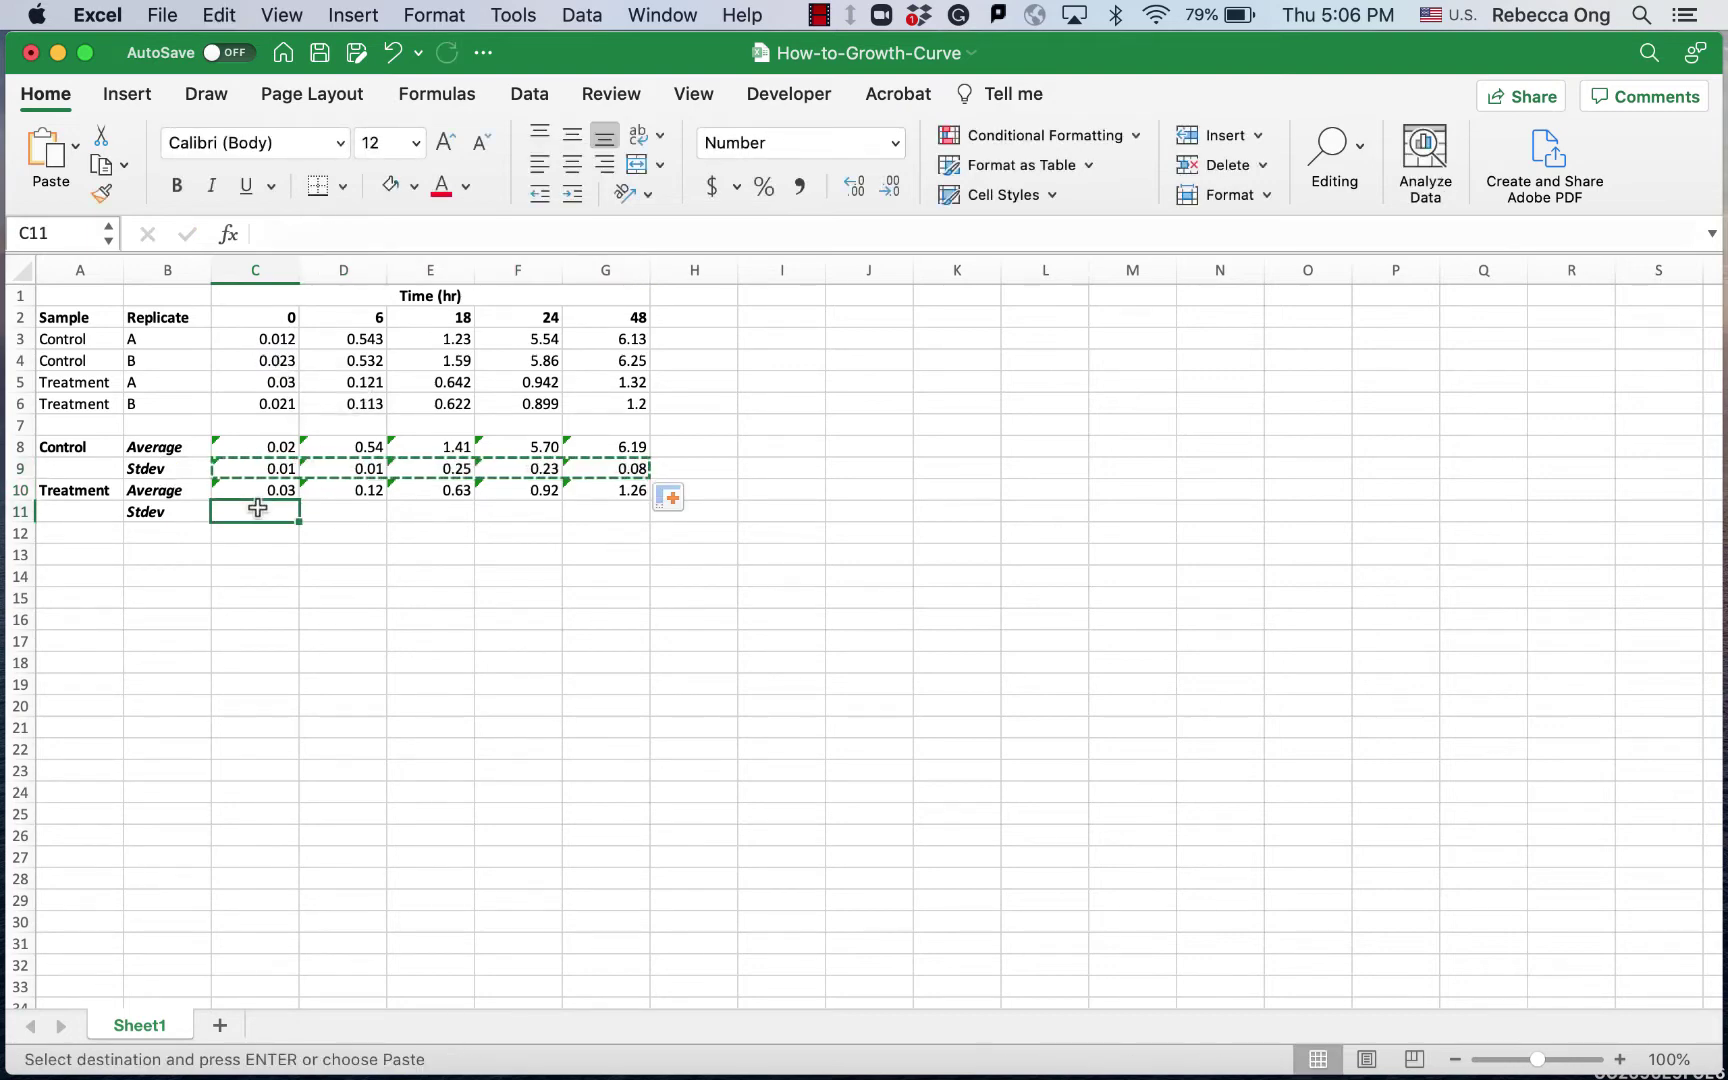
key(super+v)
click(240, 574)
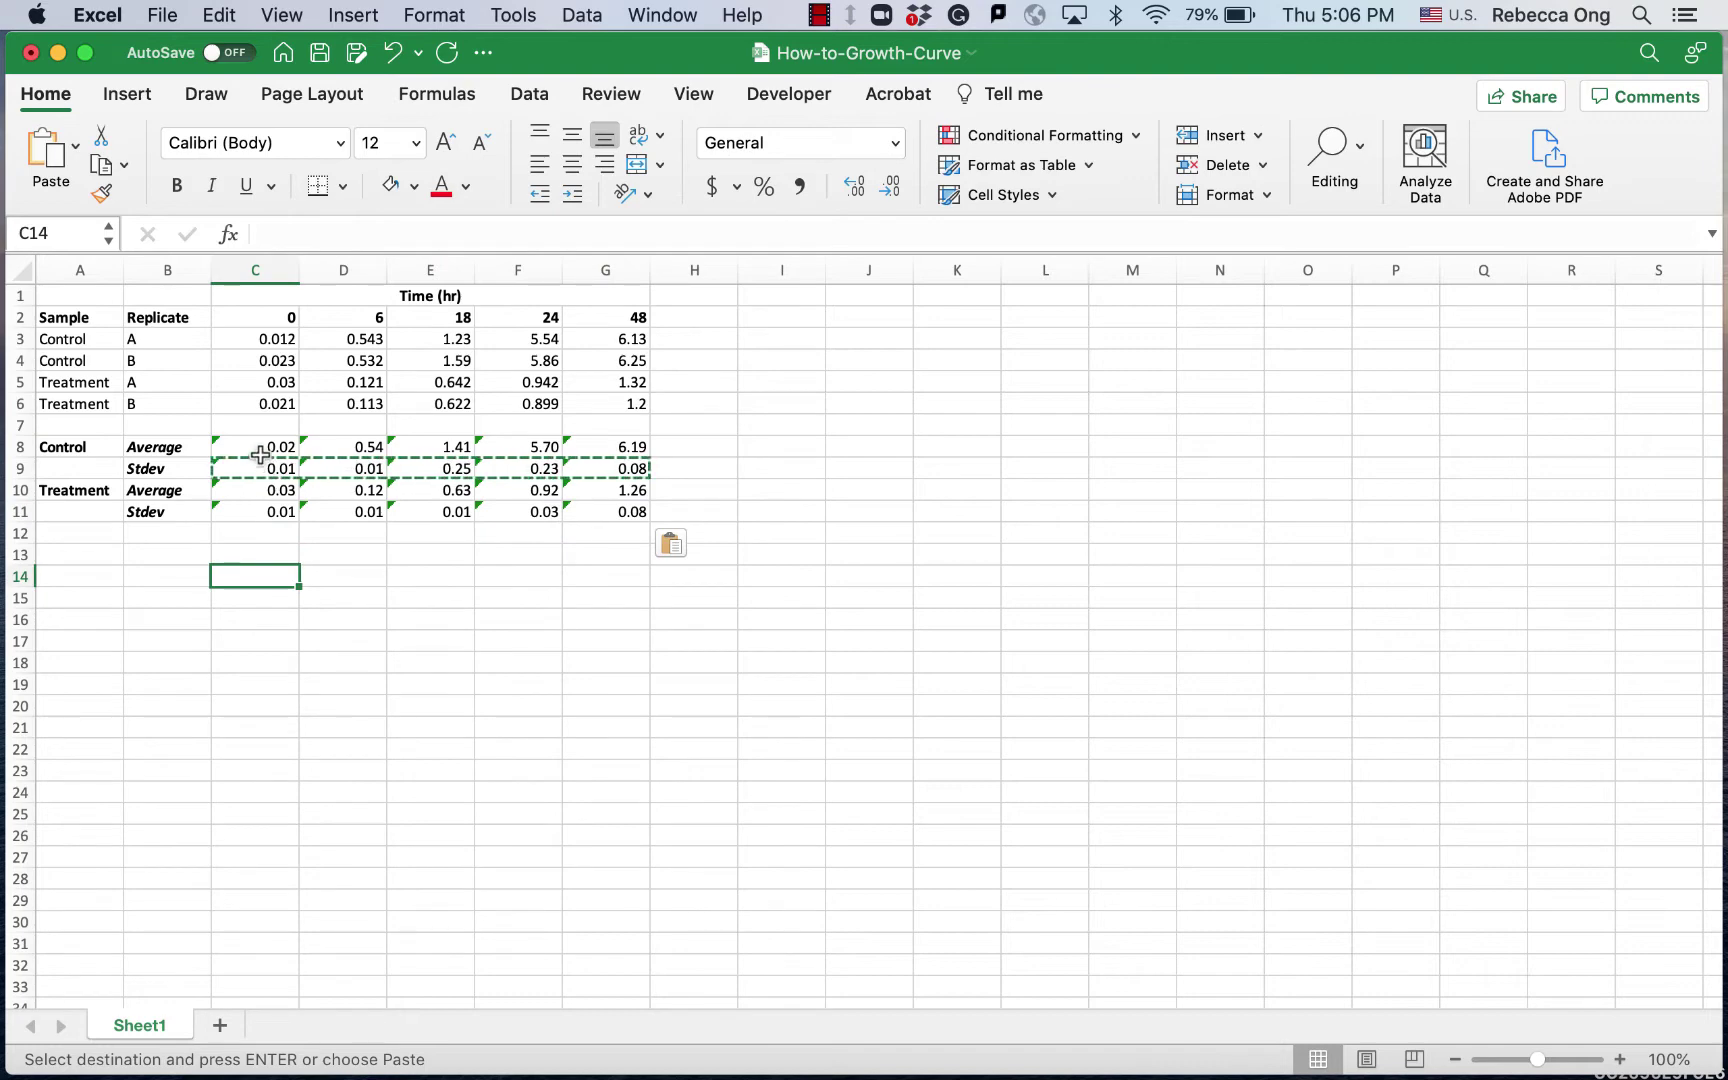
drag(260, 455, 615, 523)
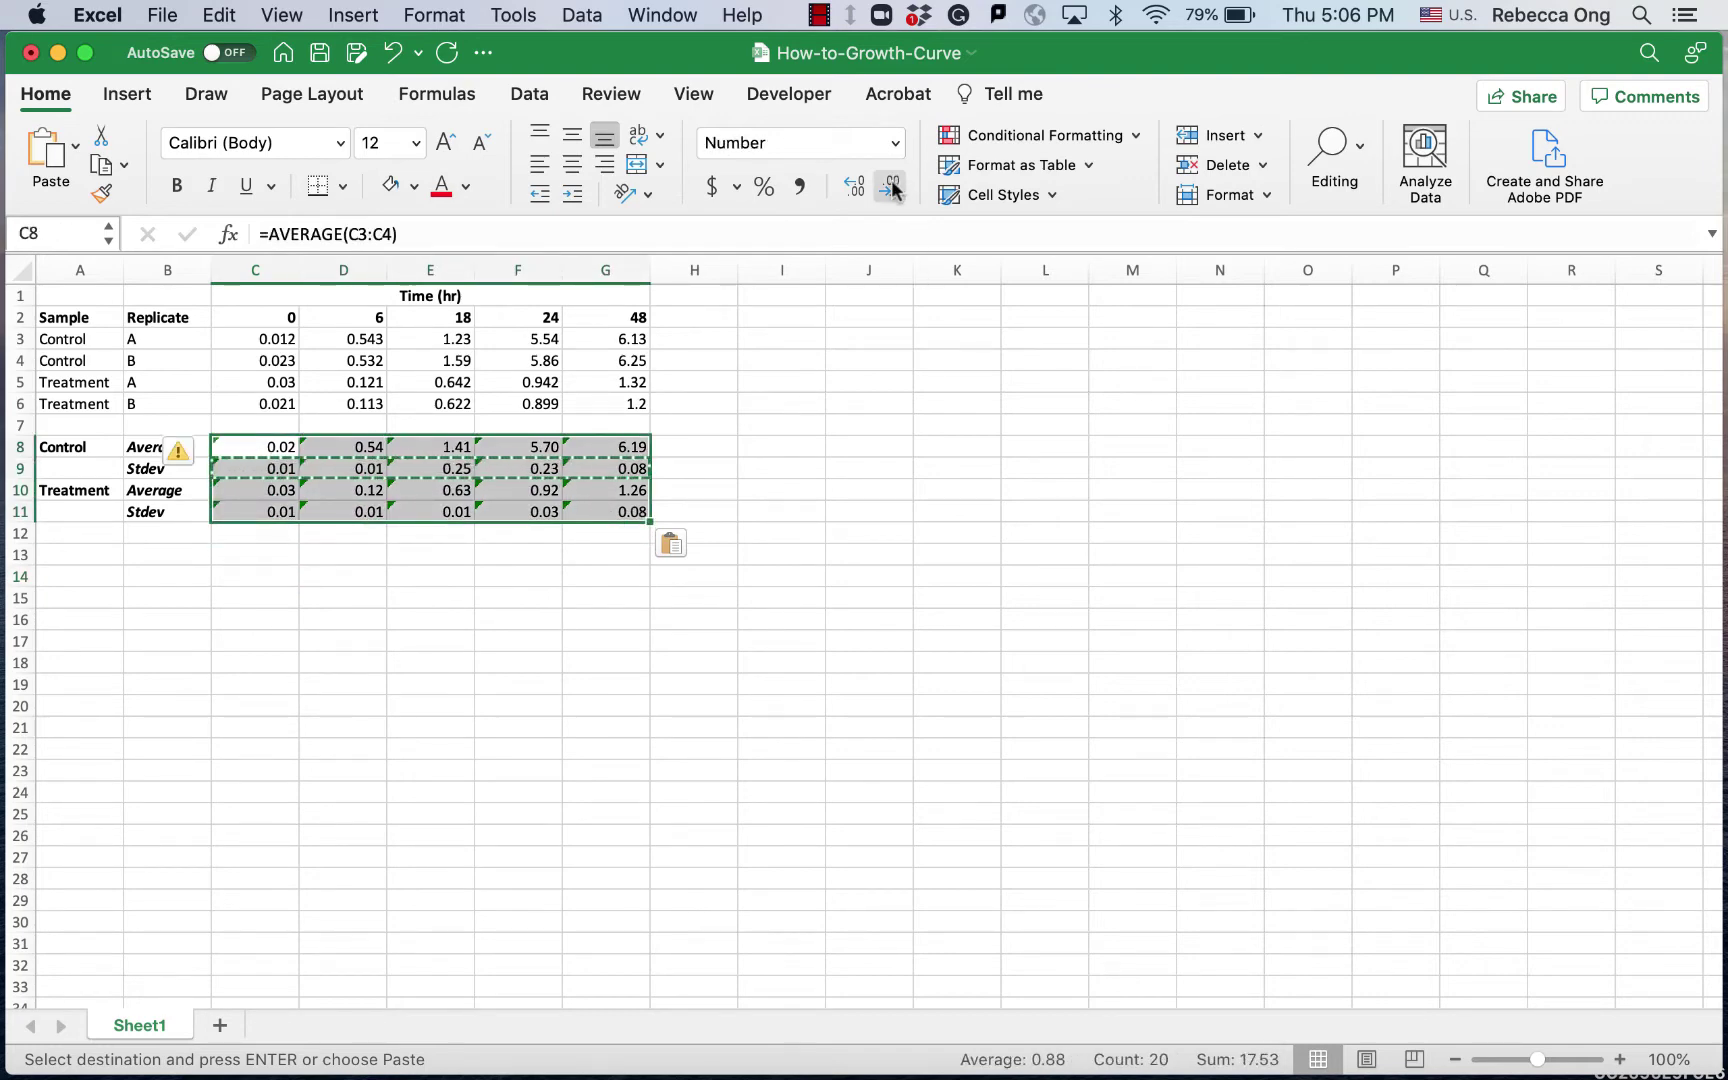
click(857, 188)
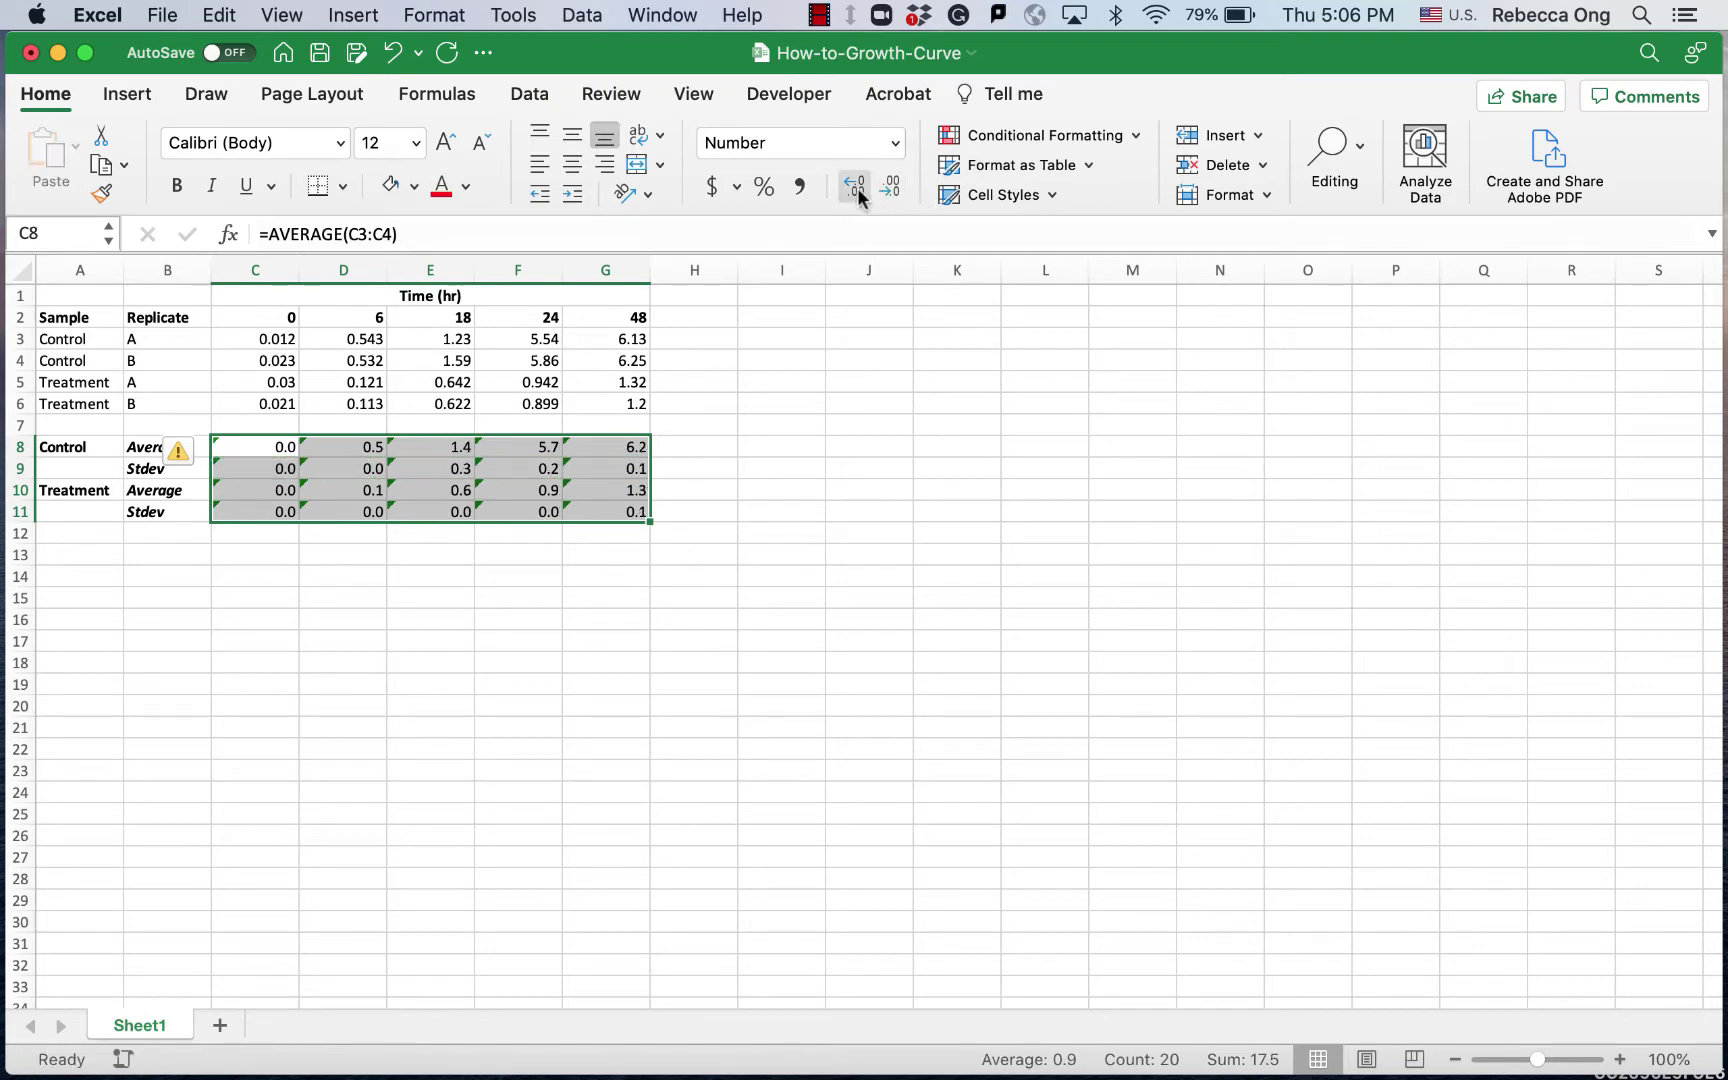
key(super+z)
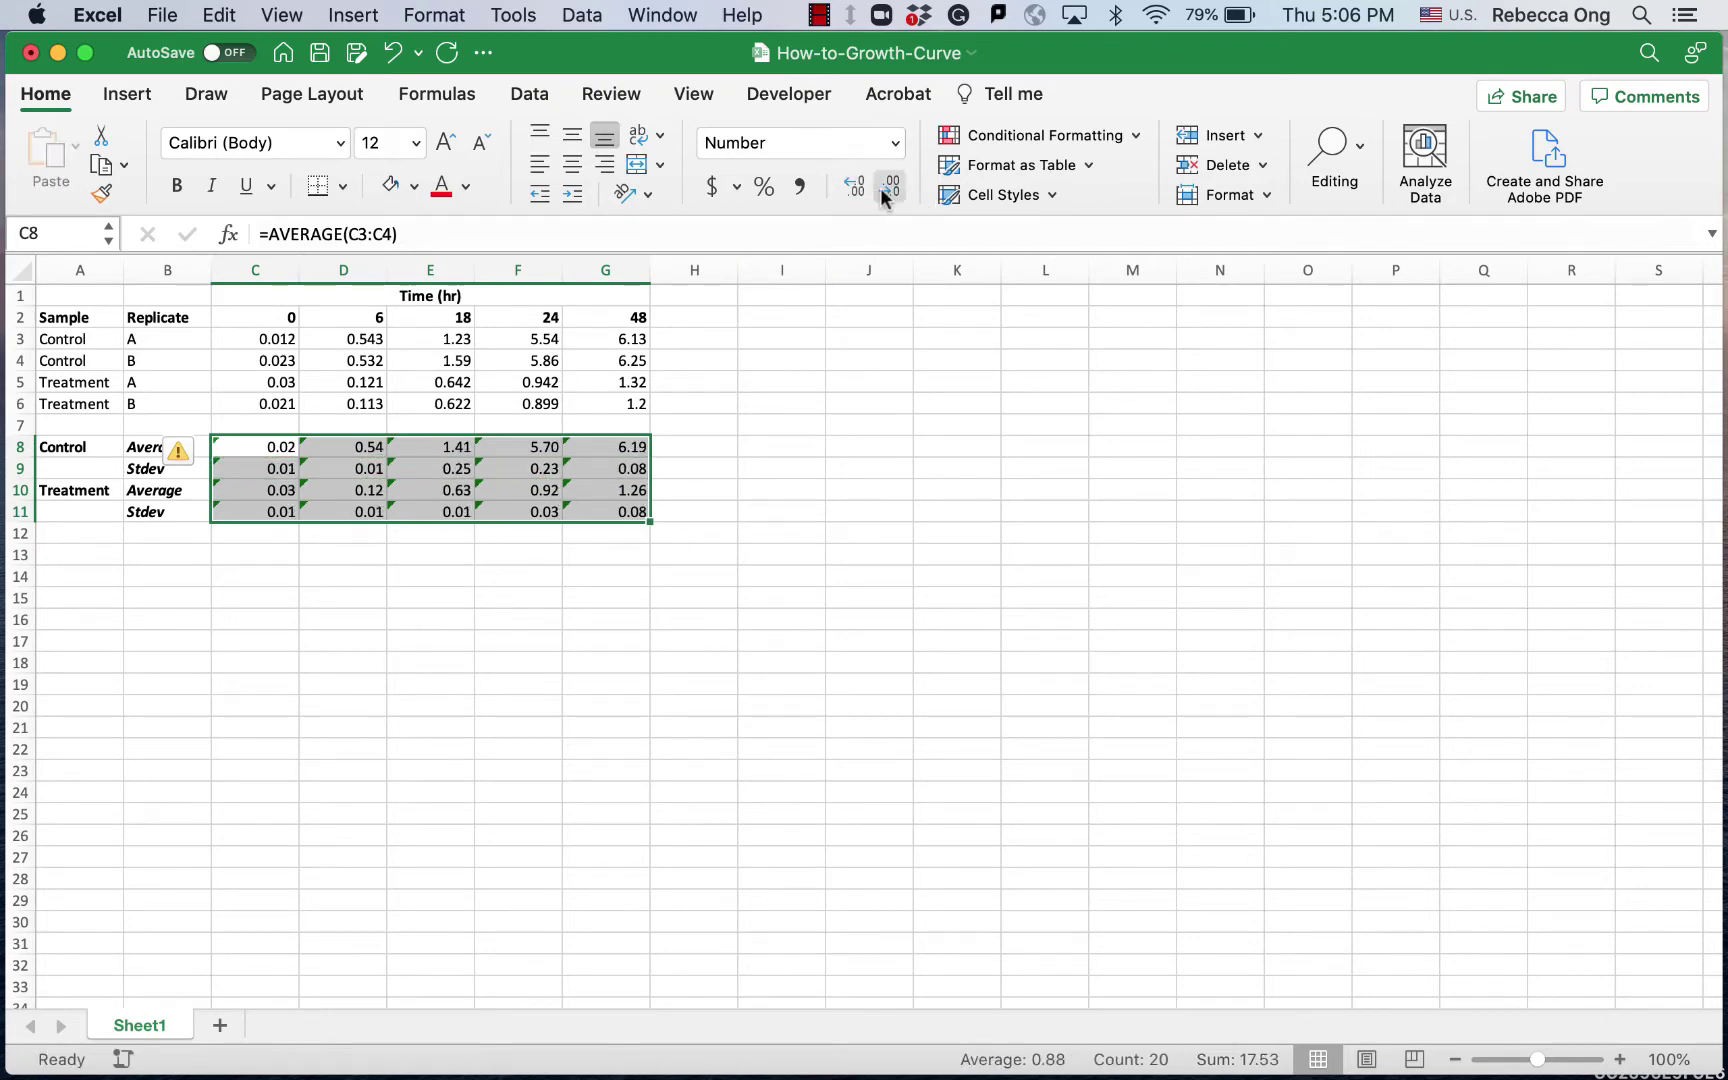
click(402, 636)
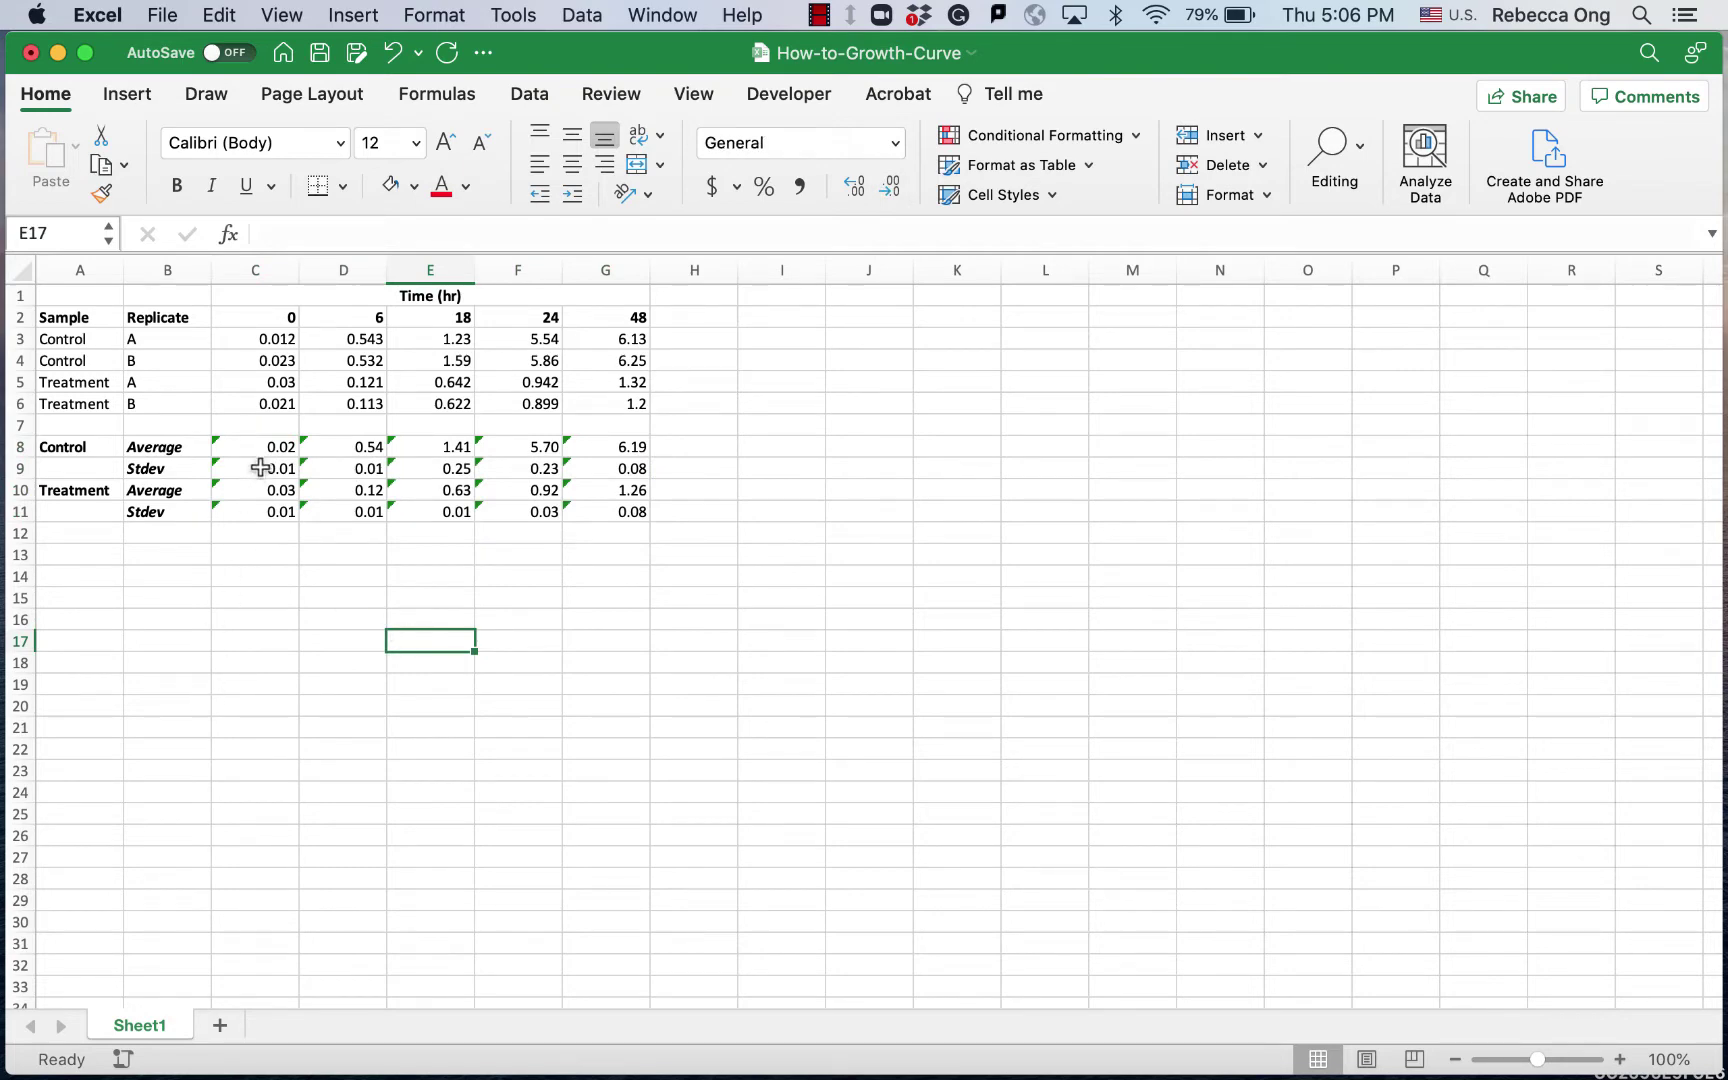
Select time points C2:G2 plus averages C8:G8 and C10:G10, then bring up the scatter chart types
drag(262, 318, 637, 320)
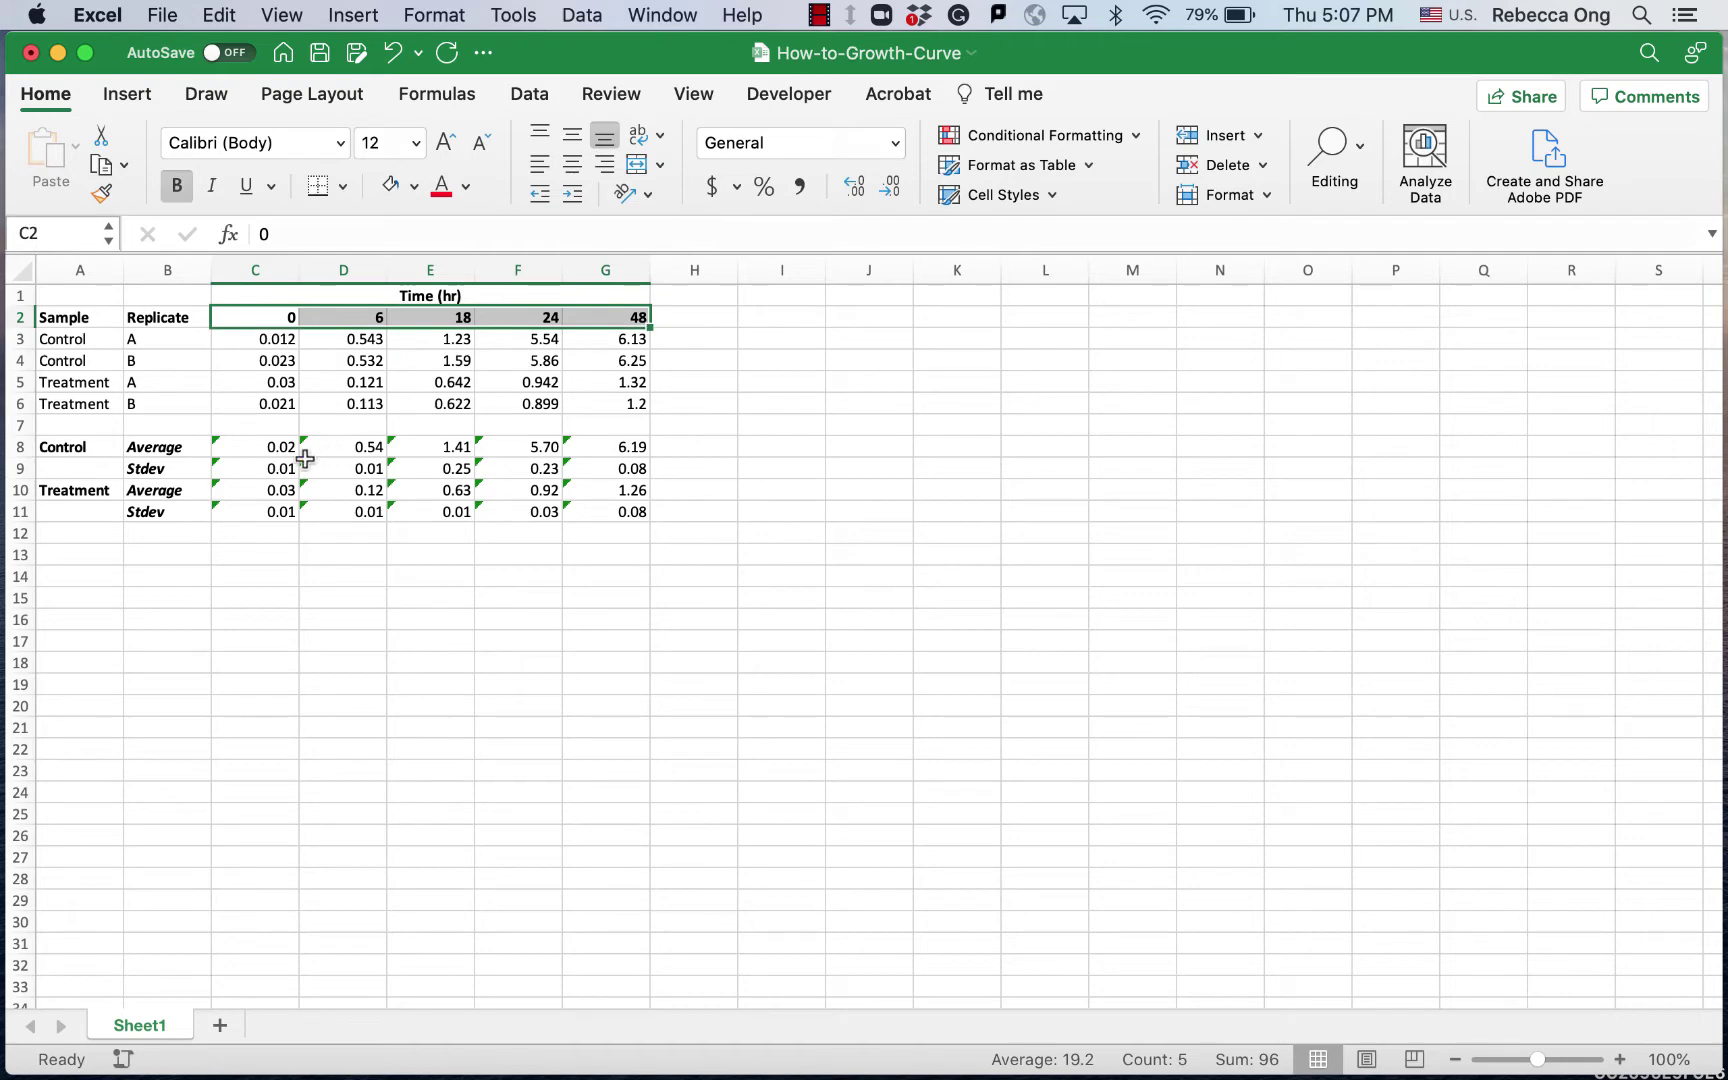
drag(265, 449, 606, 447)
drag(276, 488, 588, 491)
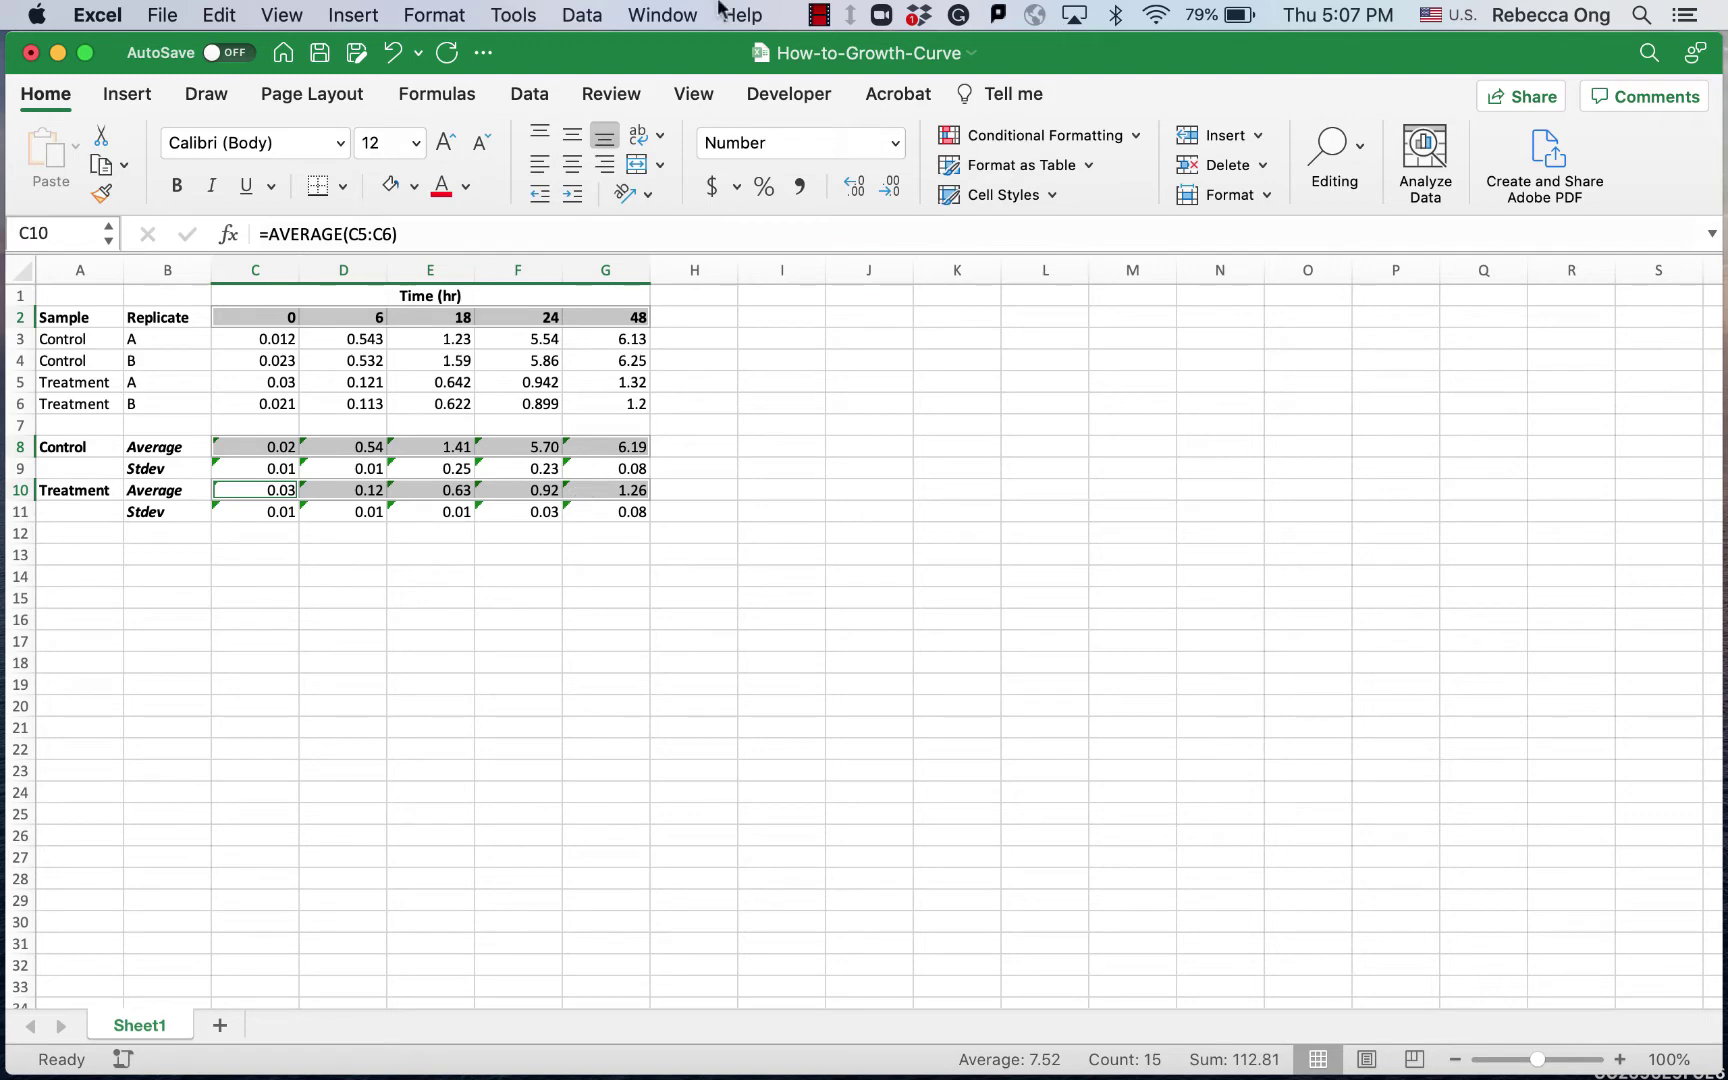
click(352, 12)
click(352, 12)
click(146, 95)
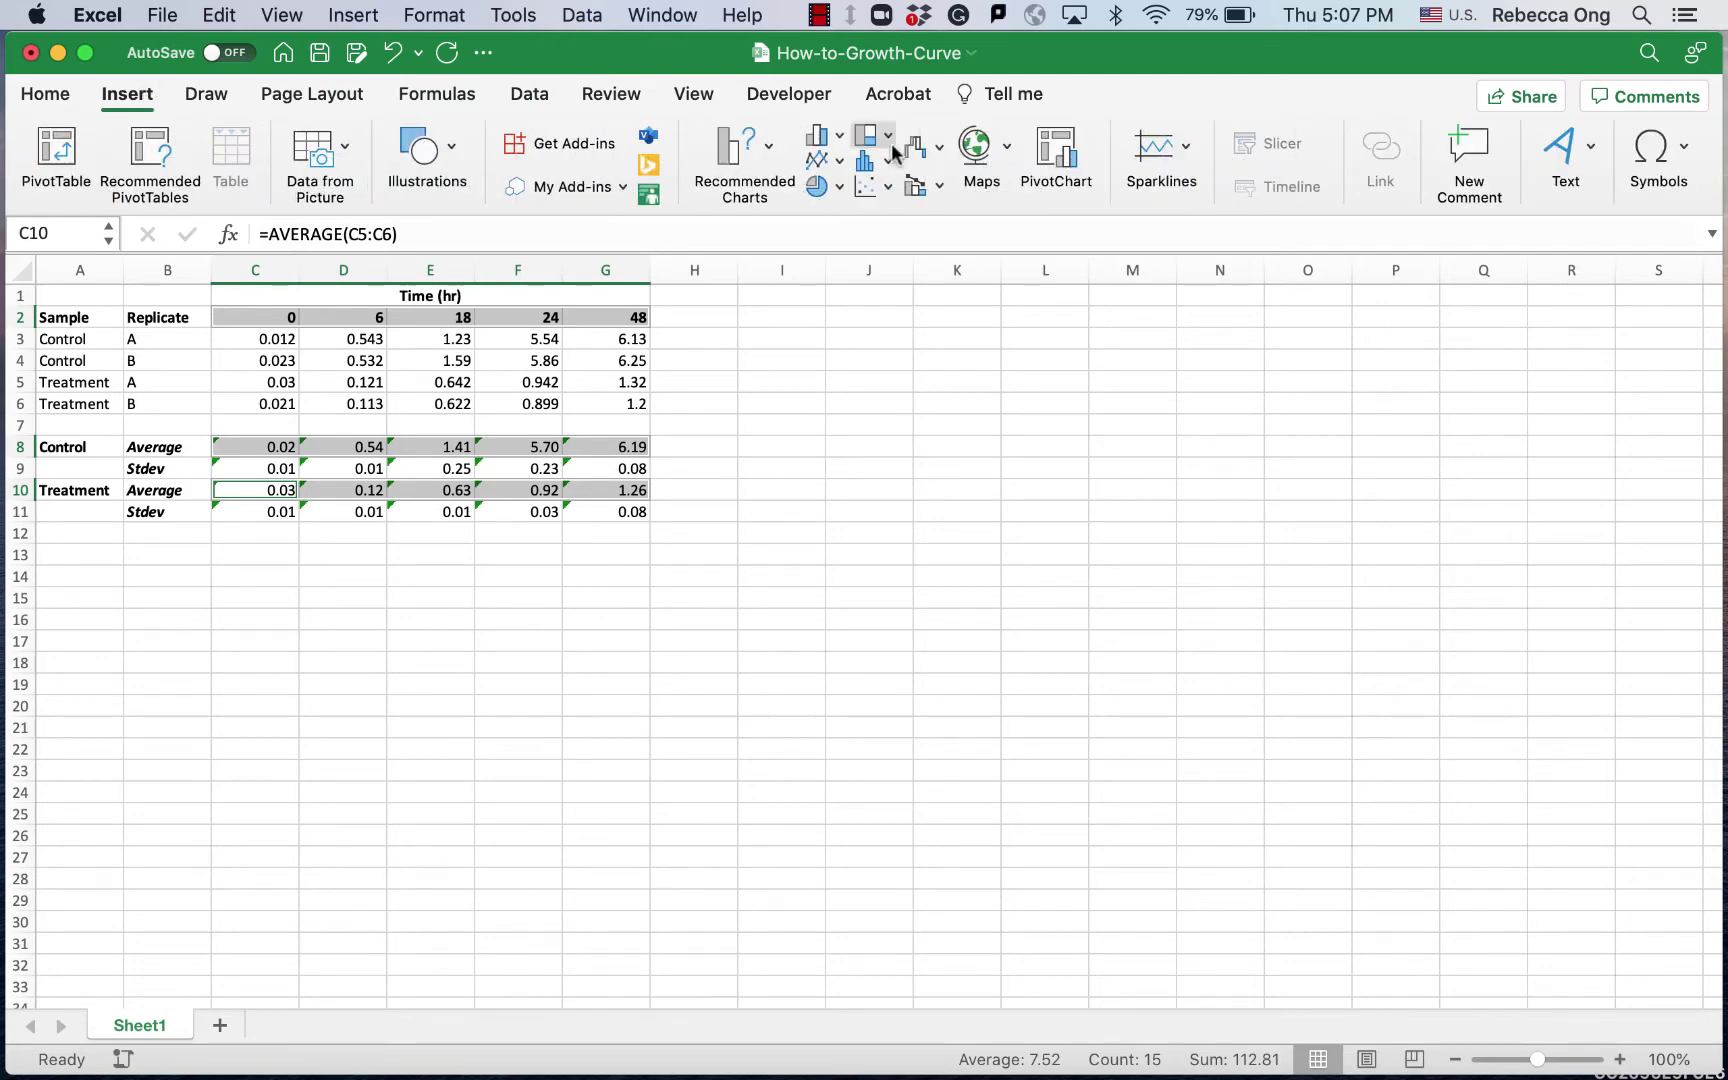
click(884, 187)
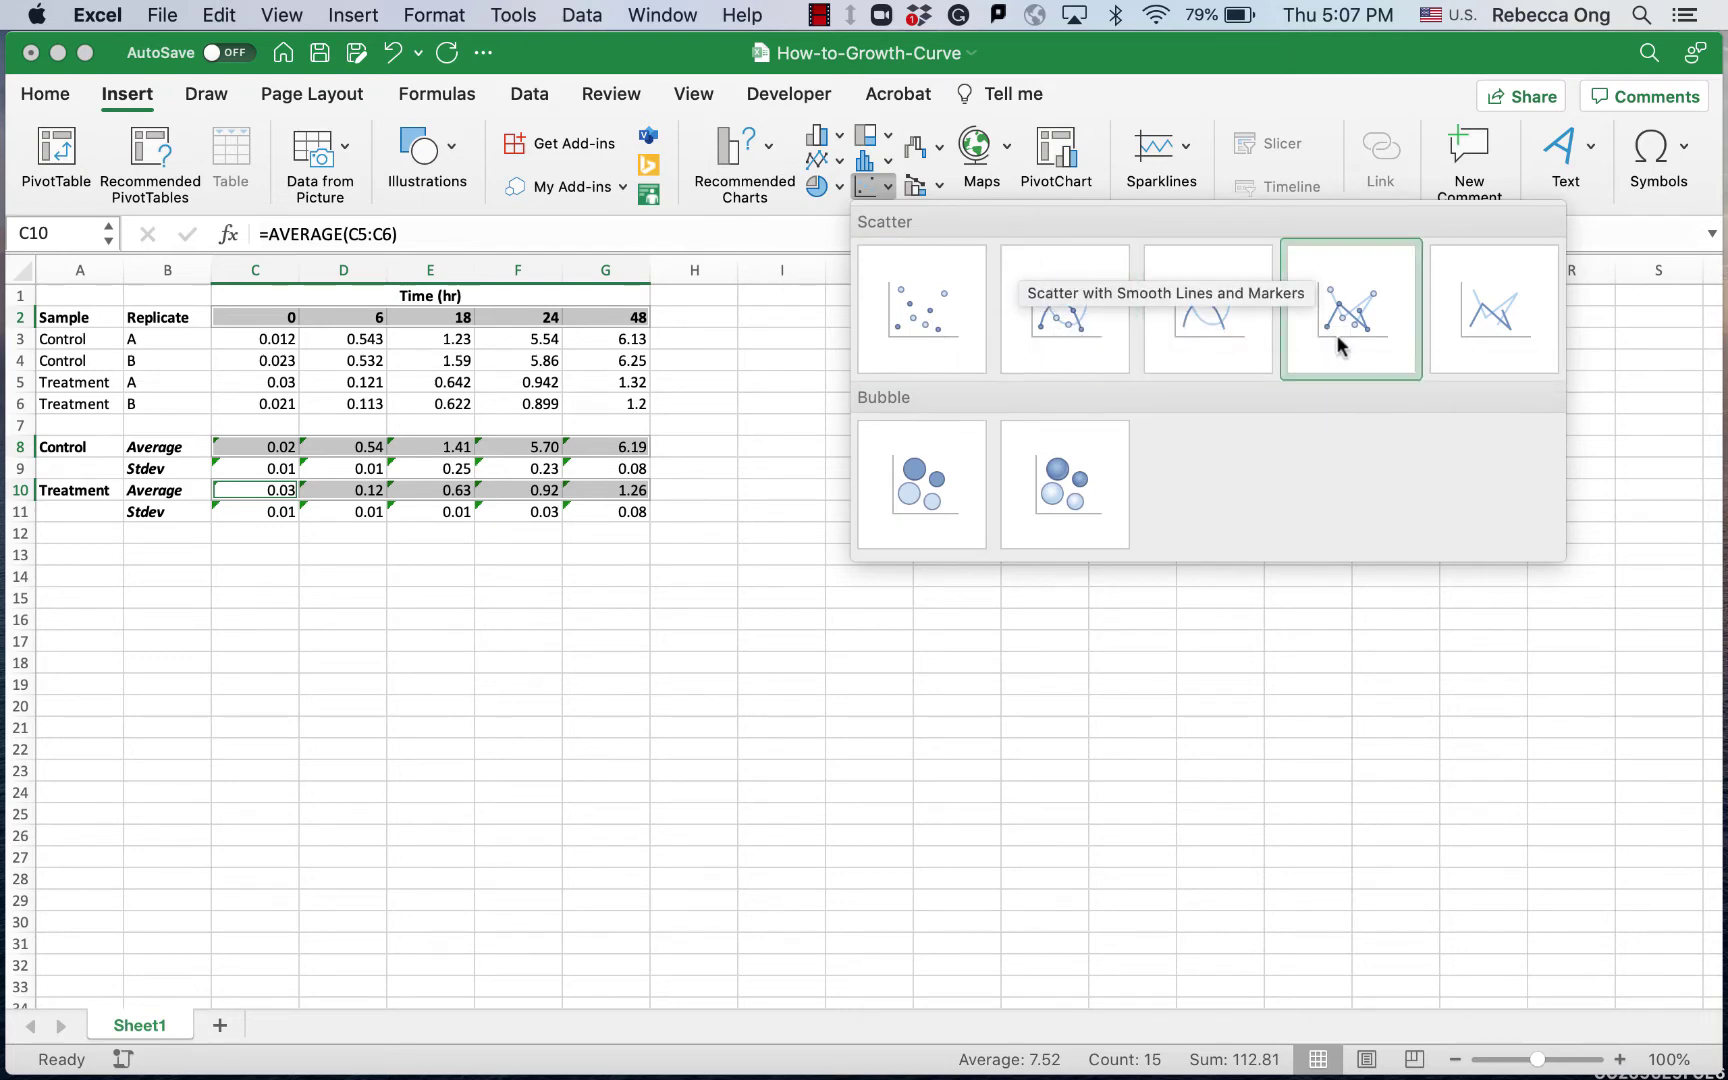
Insert a scatter chart with straight lines and markers, position it beside the table, narrow it, and delete its title
click(1383, 352)
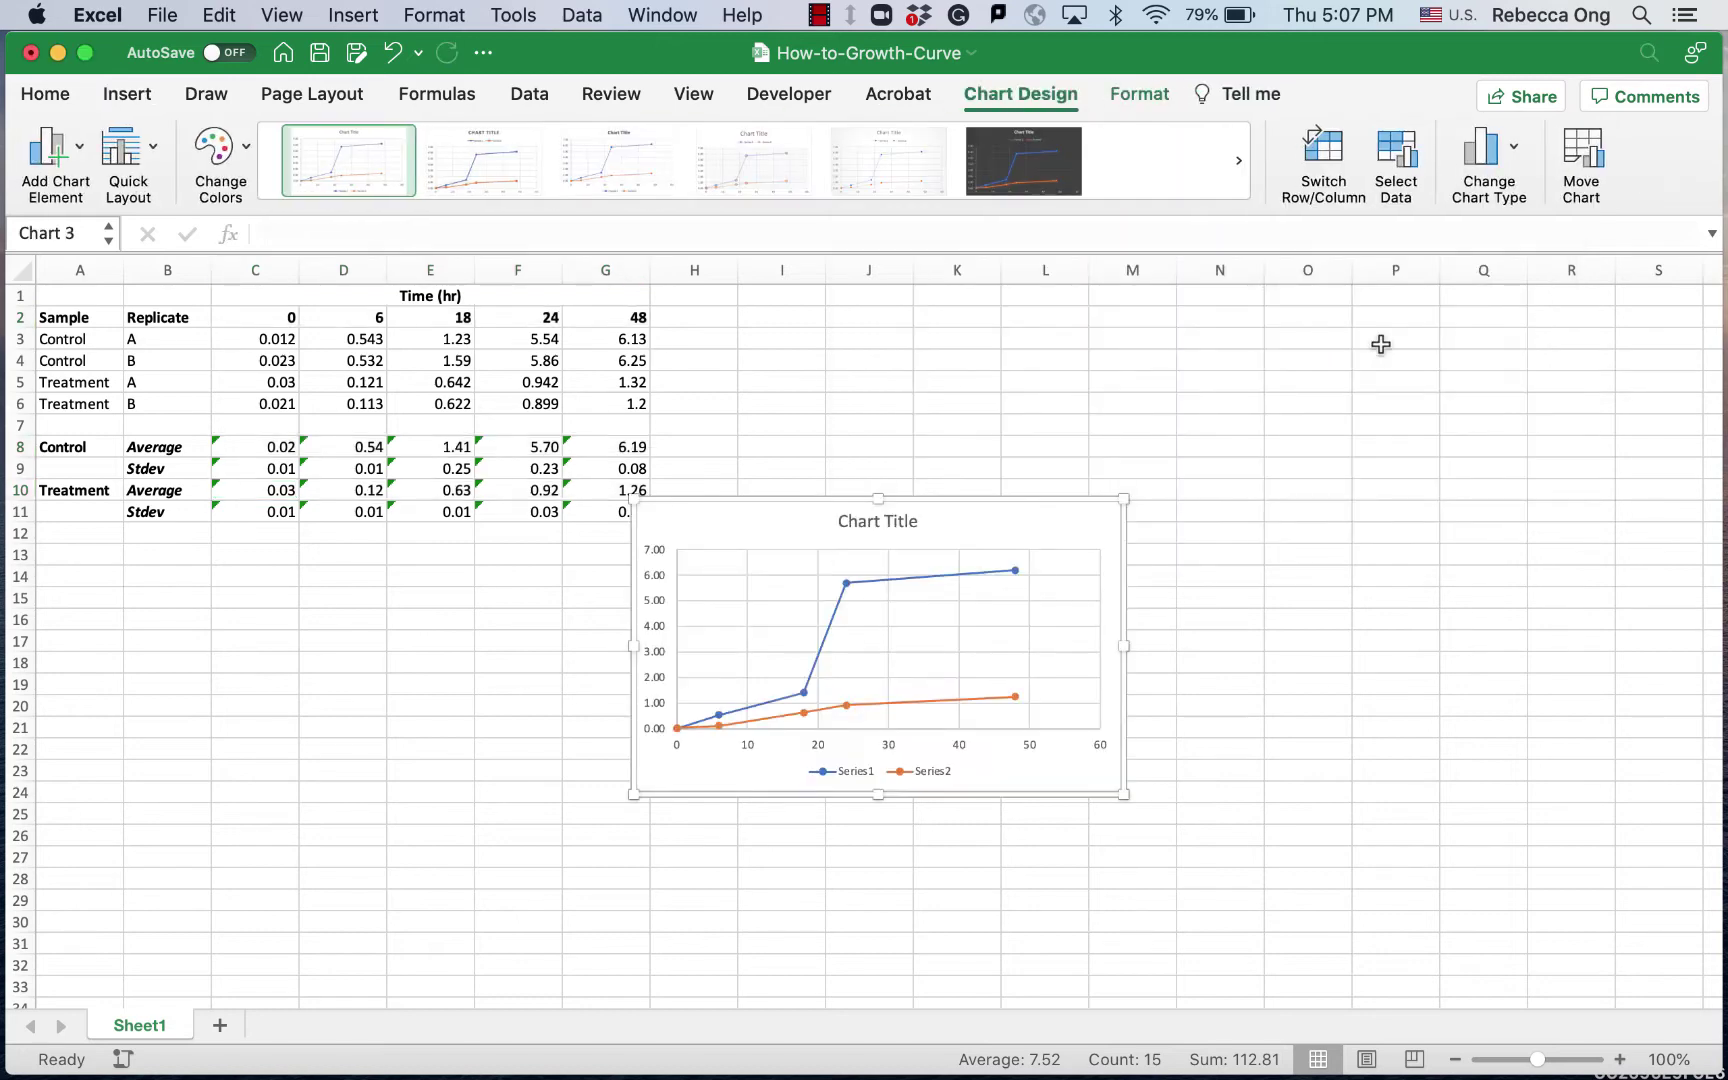
drag(980, 510, 1038, 339)
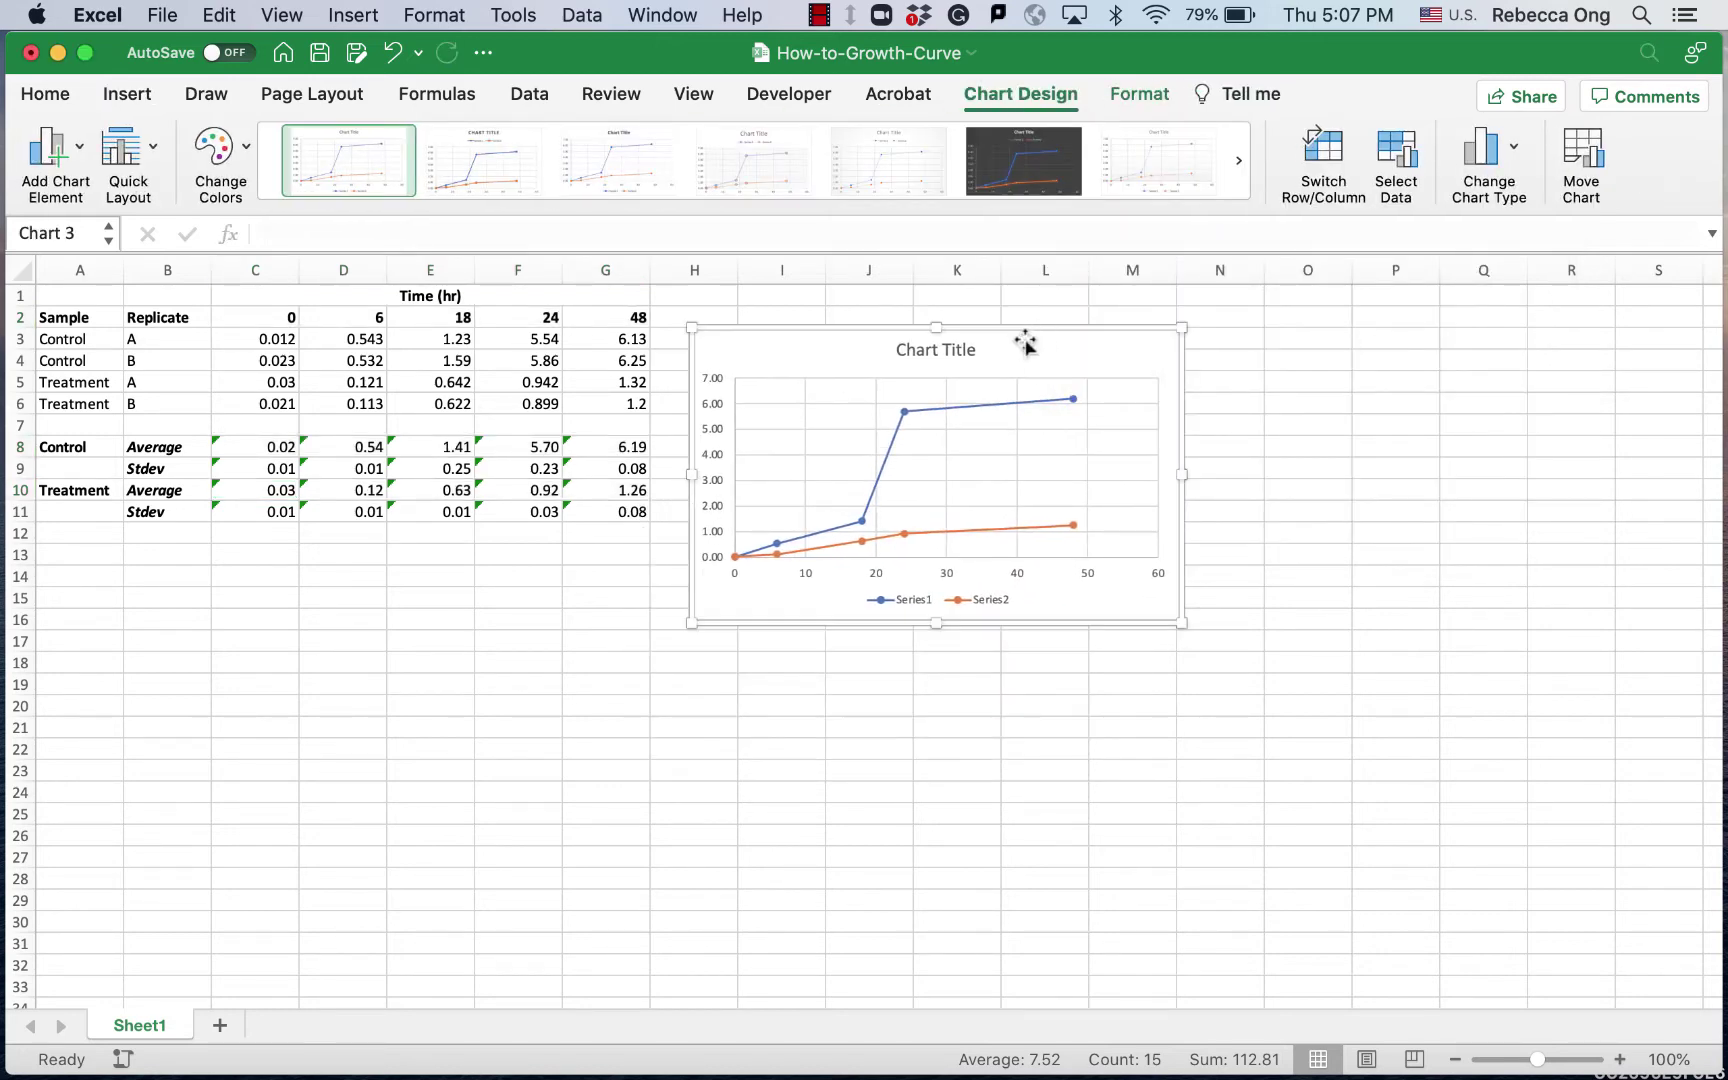
drag(1182, 475, 1099, 475)
click(935, 362)
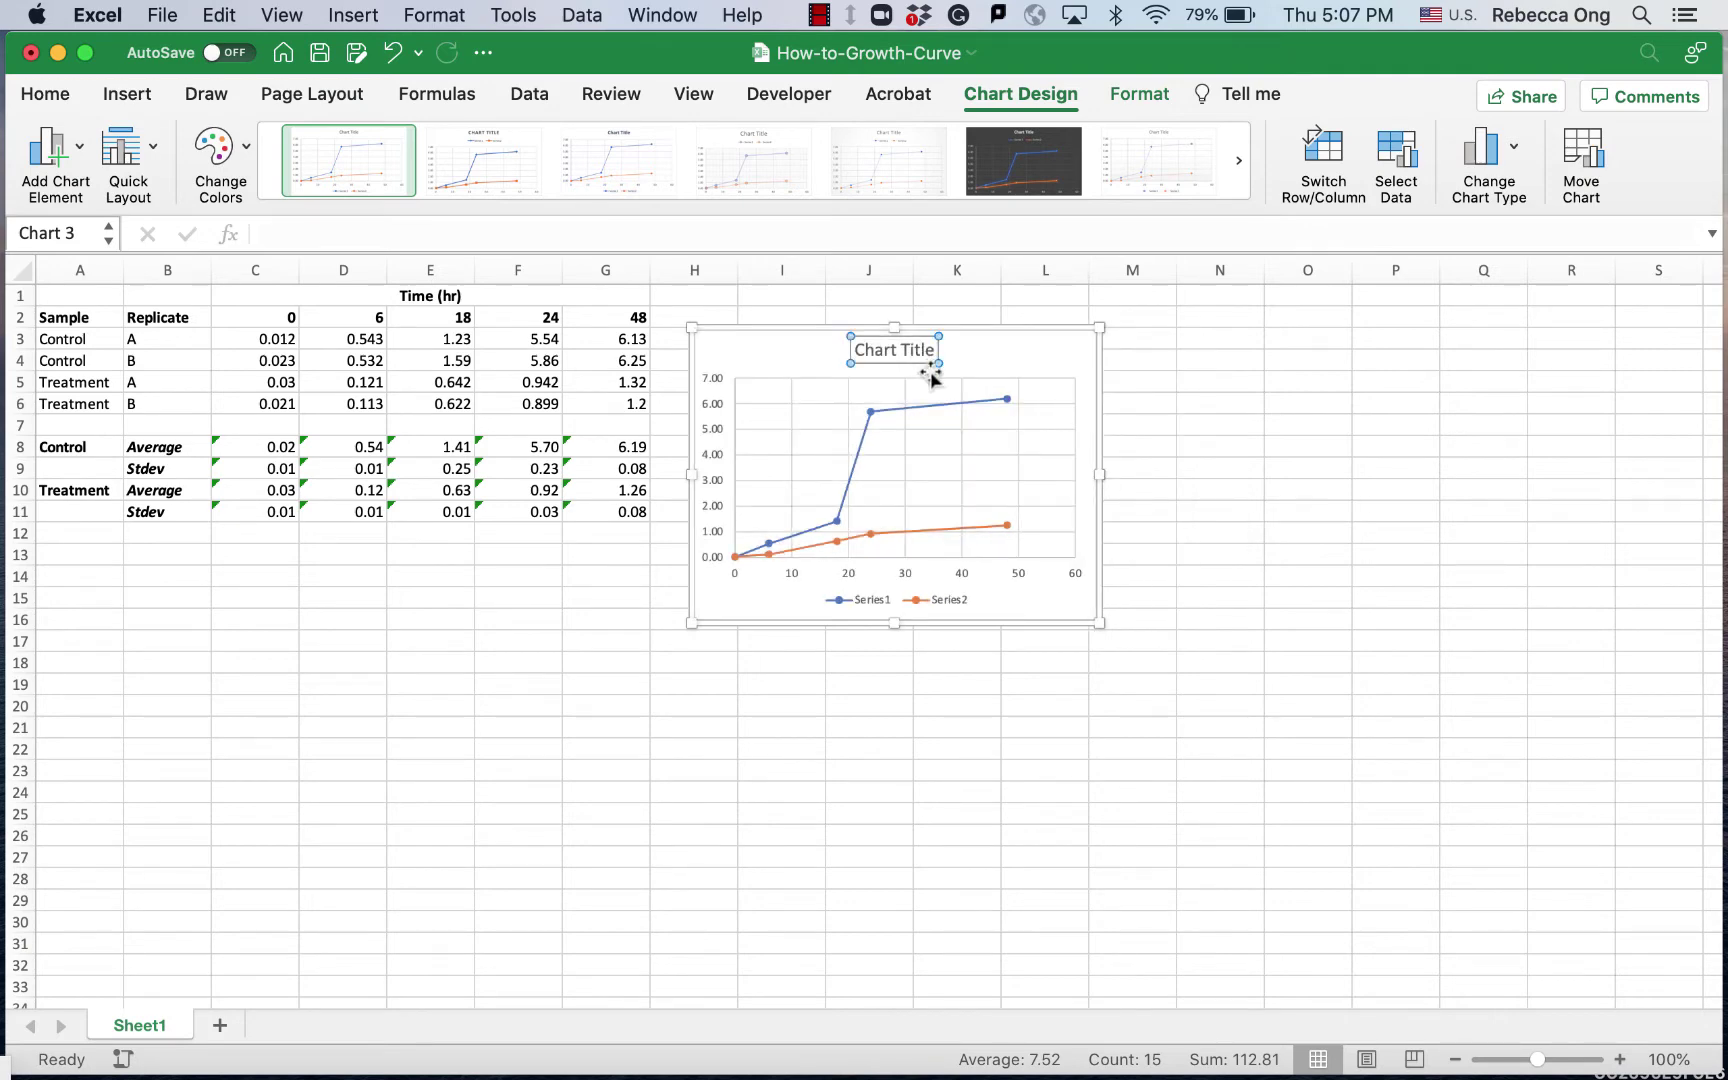
key(Delete)
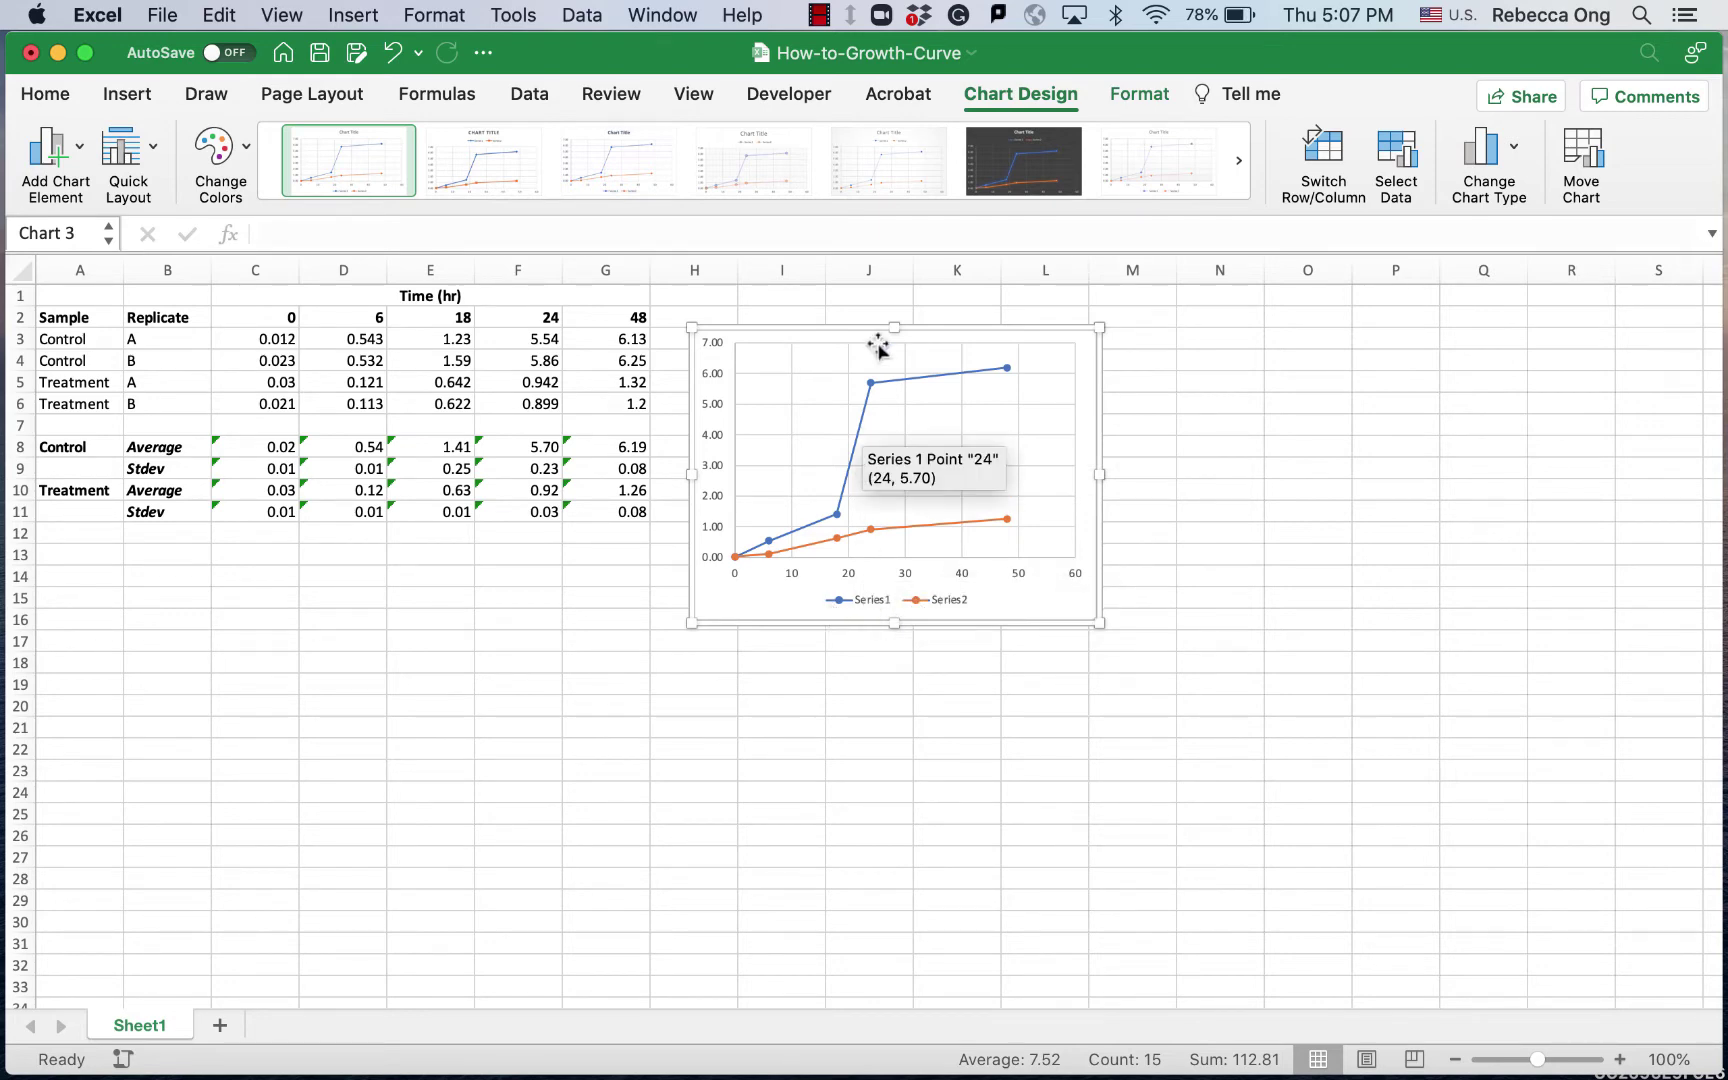
Edit the first series formula so its name references cell A8 (Control)
click(902, 377)
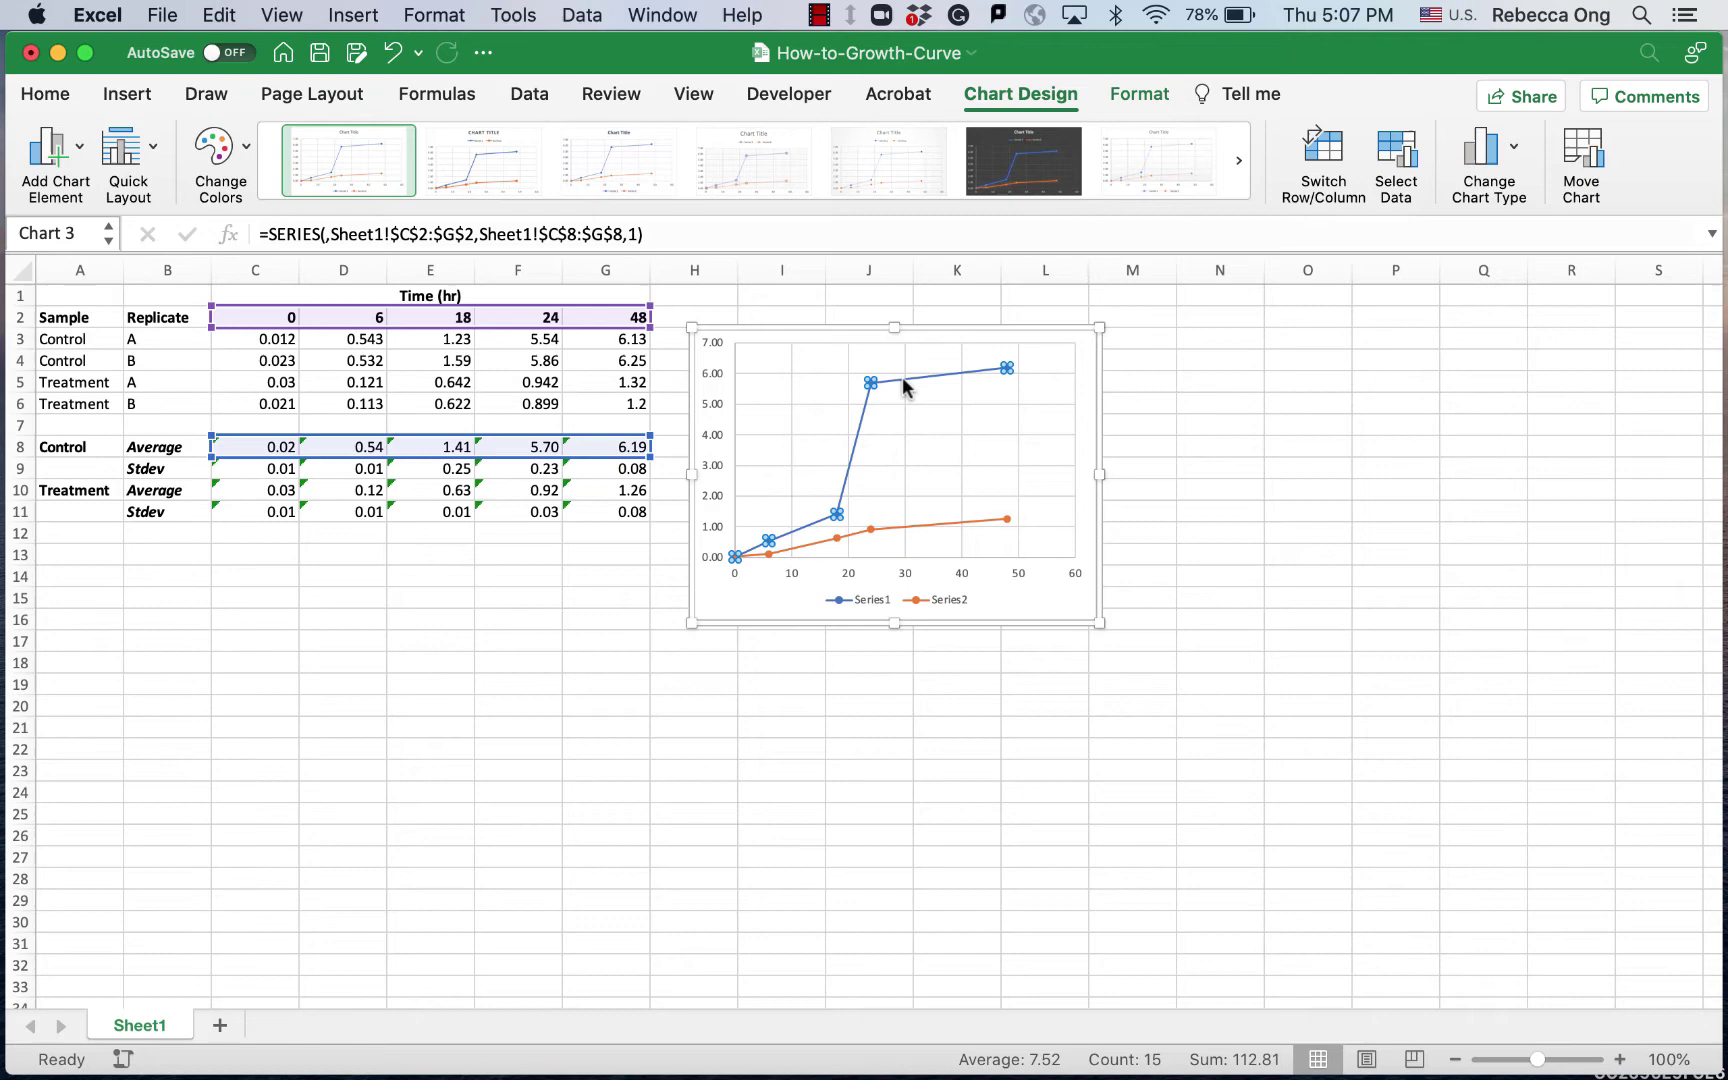
click(322, 236)
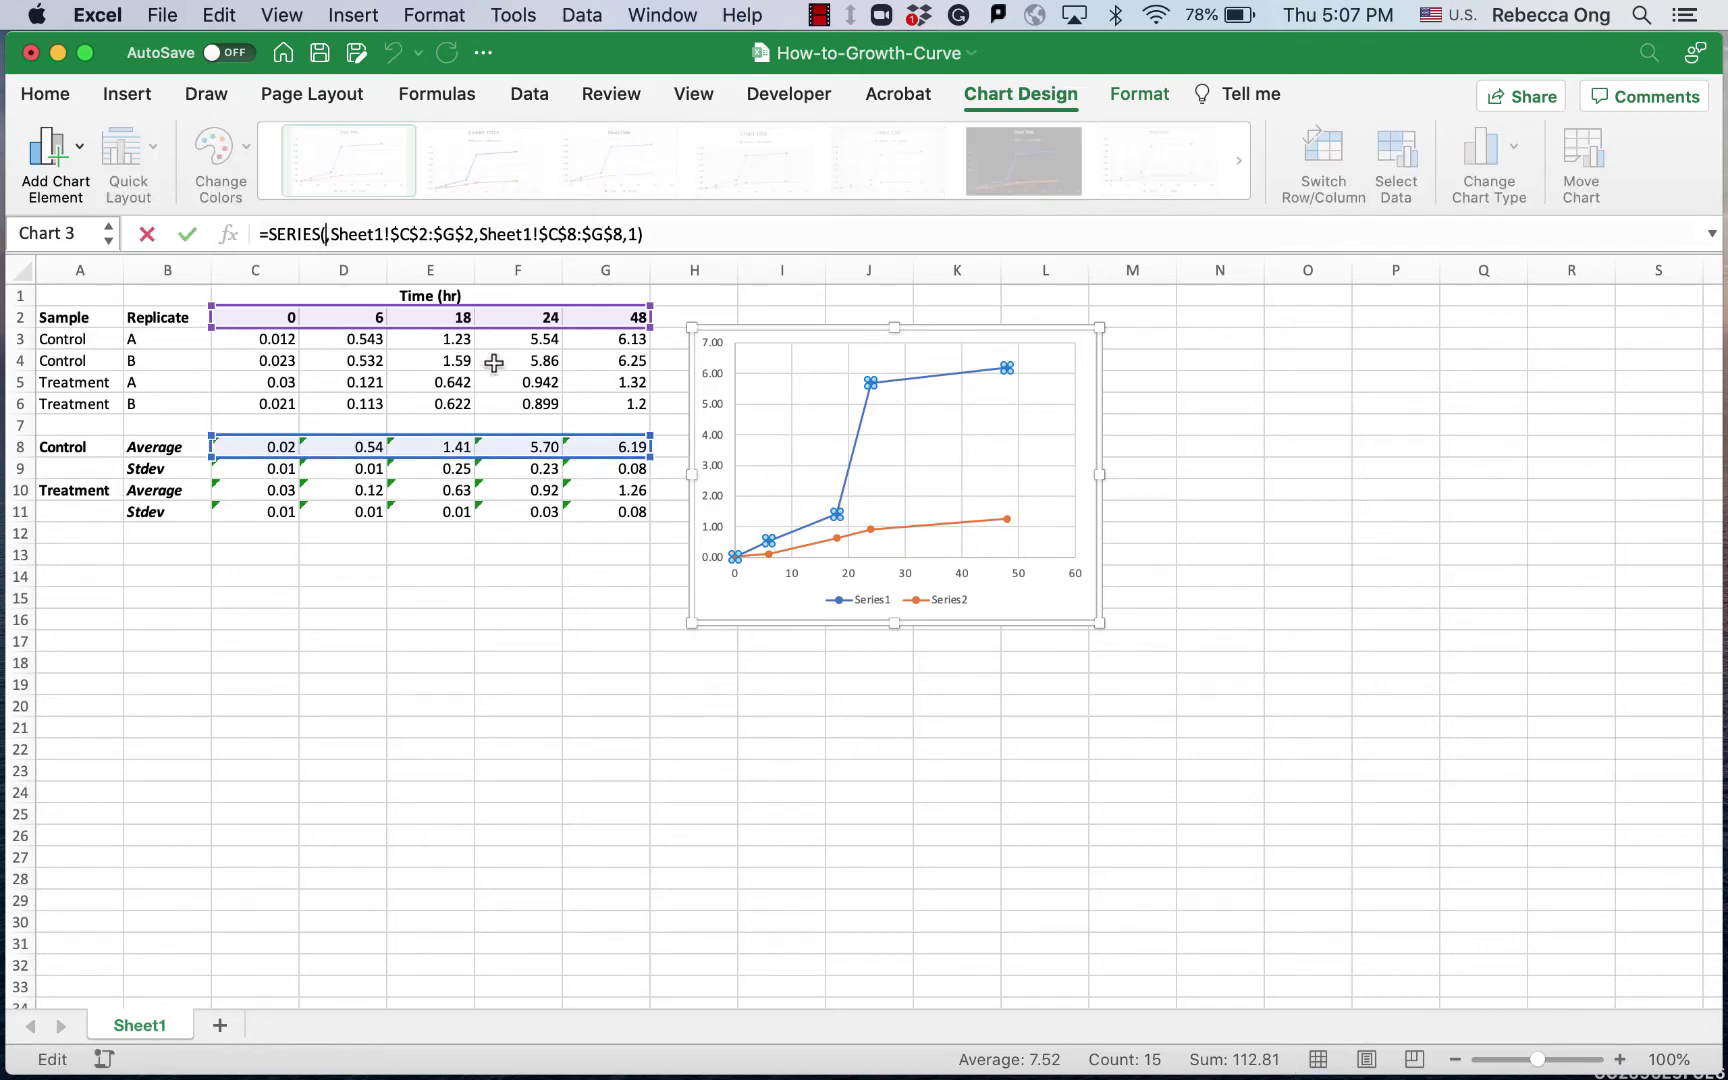
text(")
text(Contol")
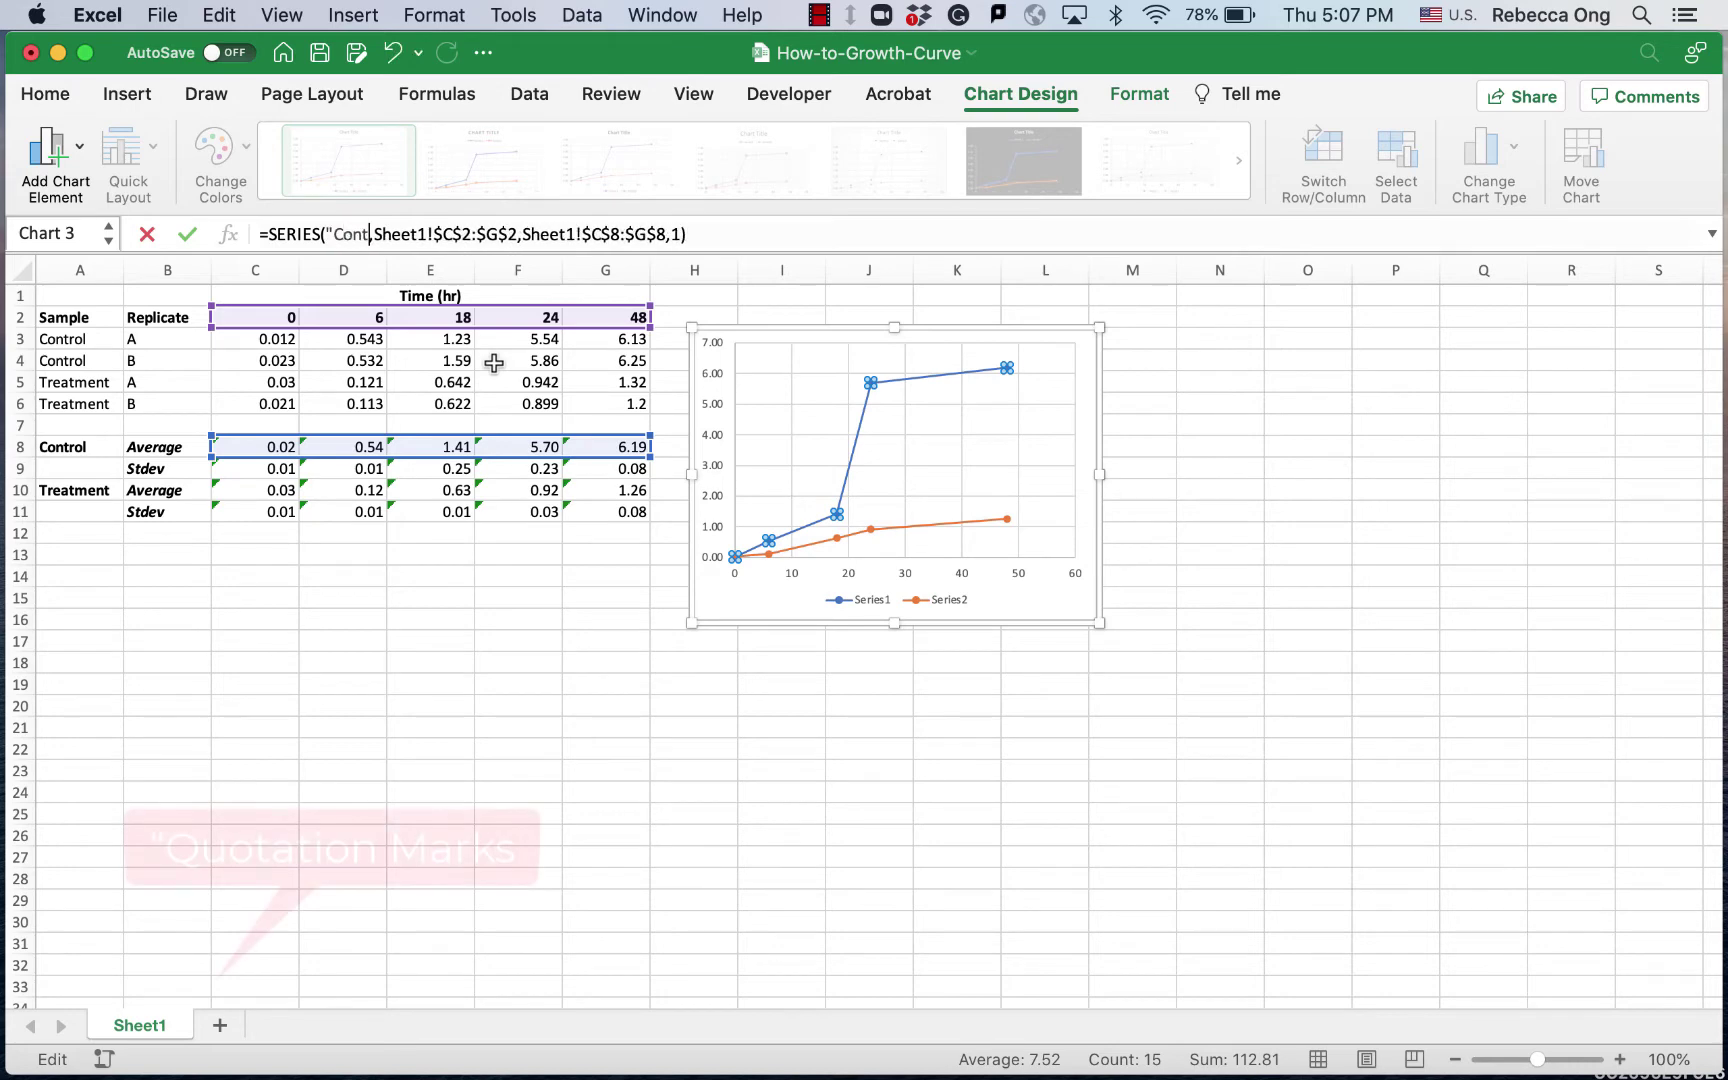
key(BackSpace)
key(BackSpace)
key(BackSpace)
key(BackSpace)
key(BackSpace)
key(BackSpace)
key(BackSpace)
key(BackSpace)
key(BackSpace)
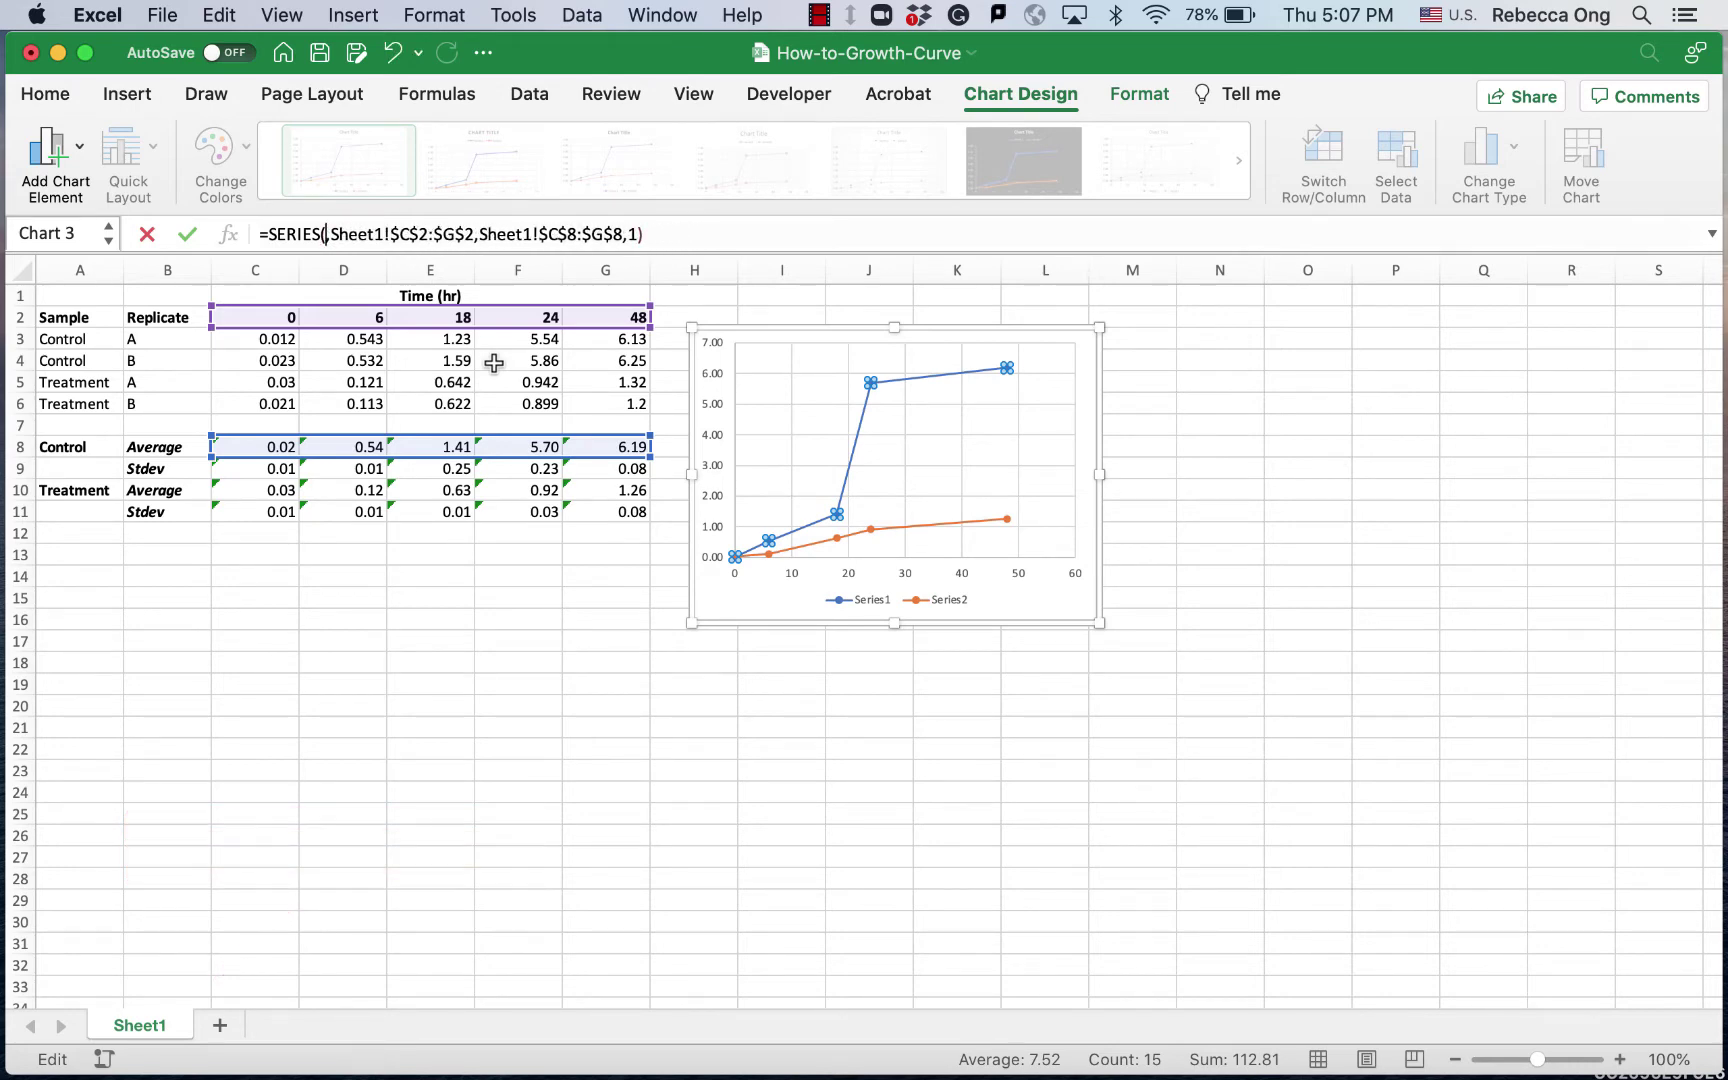
click(105, 452)
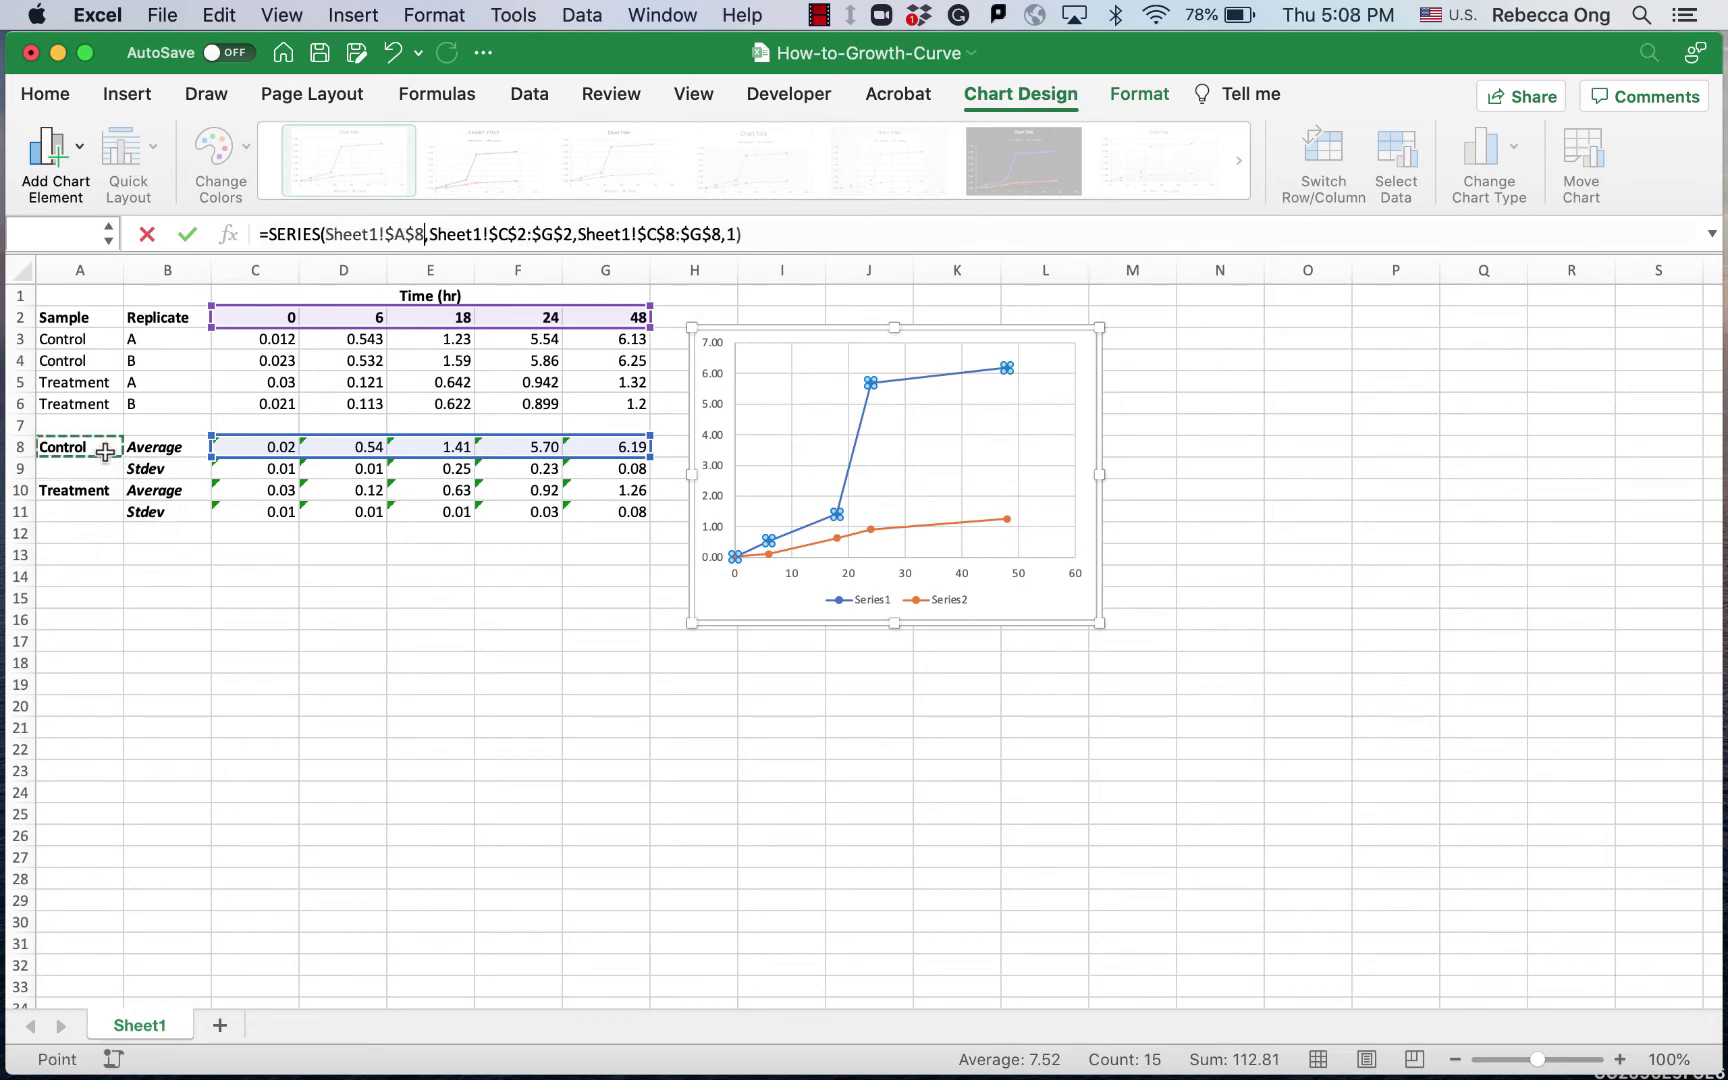
key(Return)
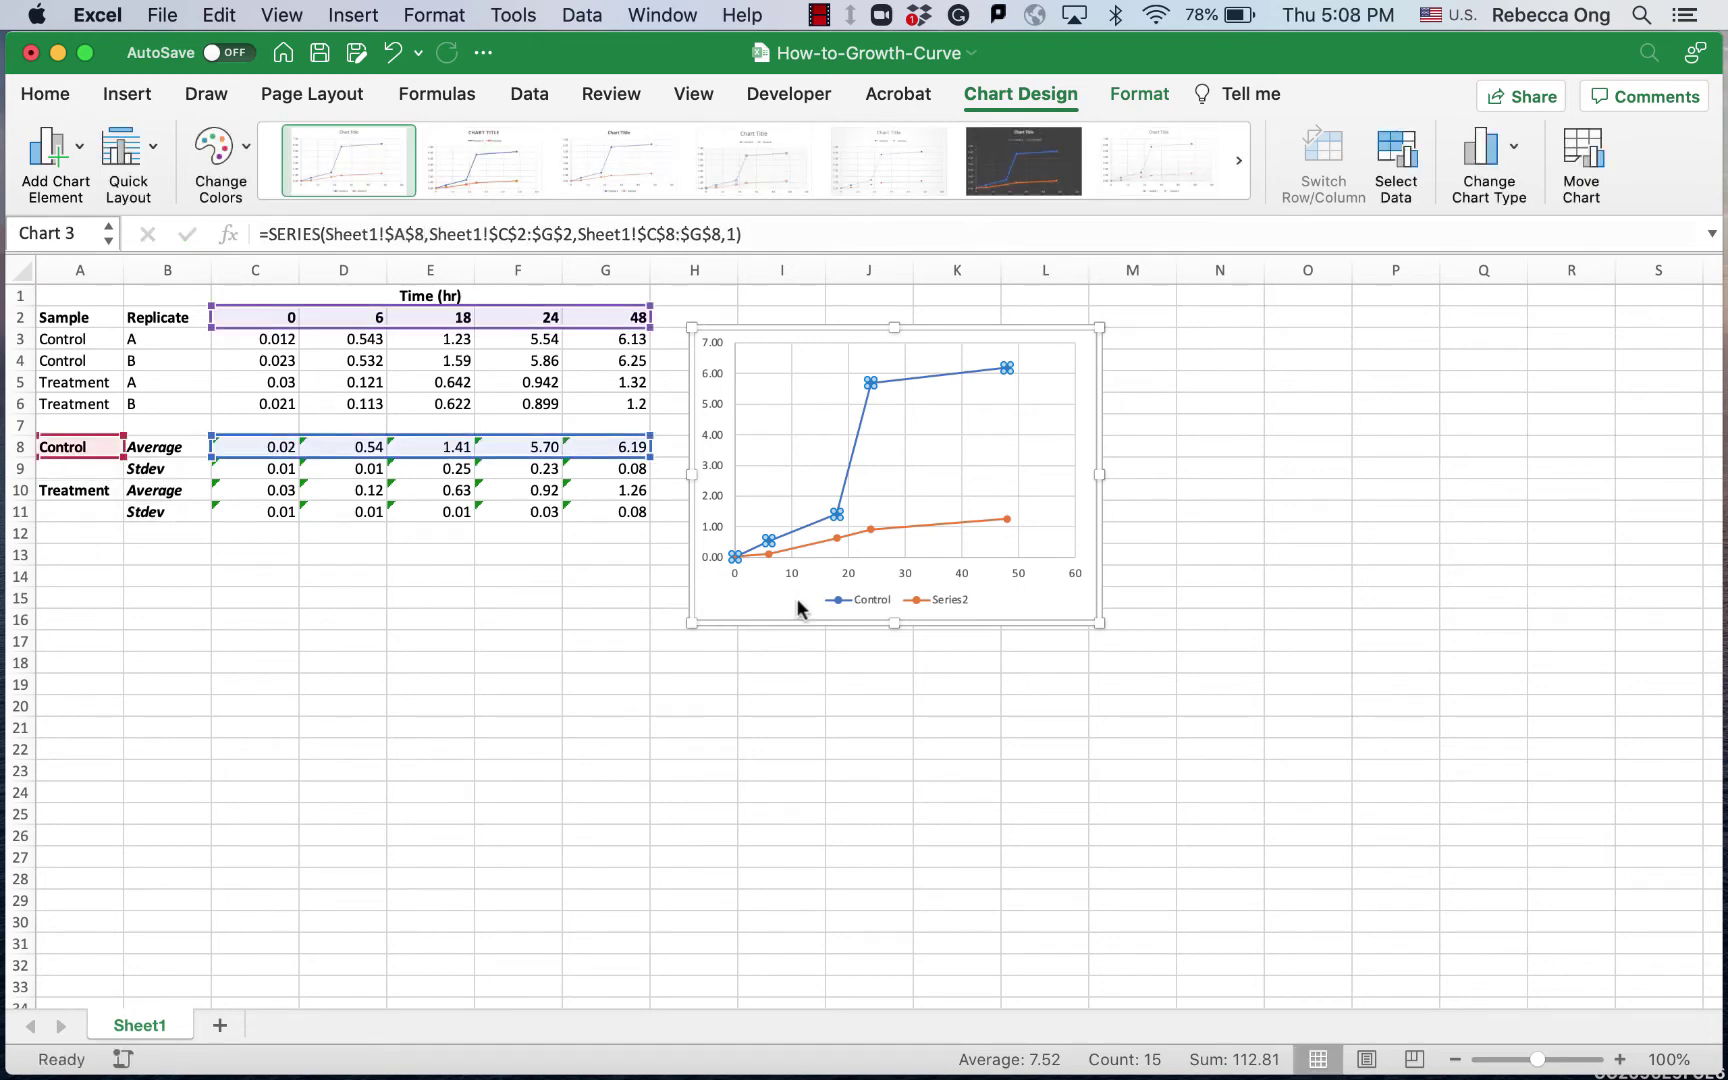
Edit the orange second series formula so its name references cell A10 (Treatment)
click(901, 529)
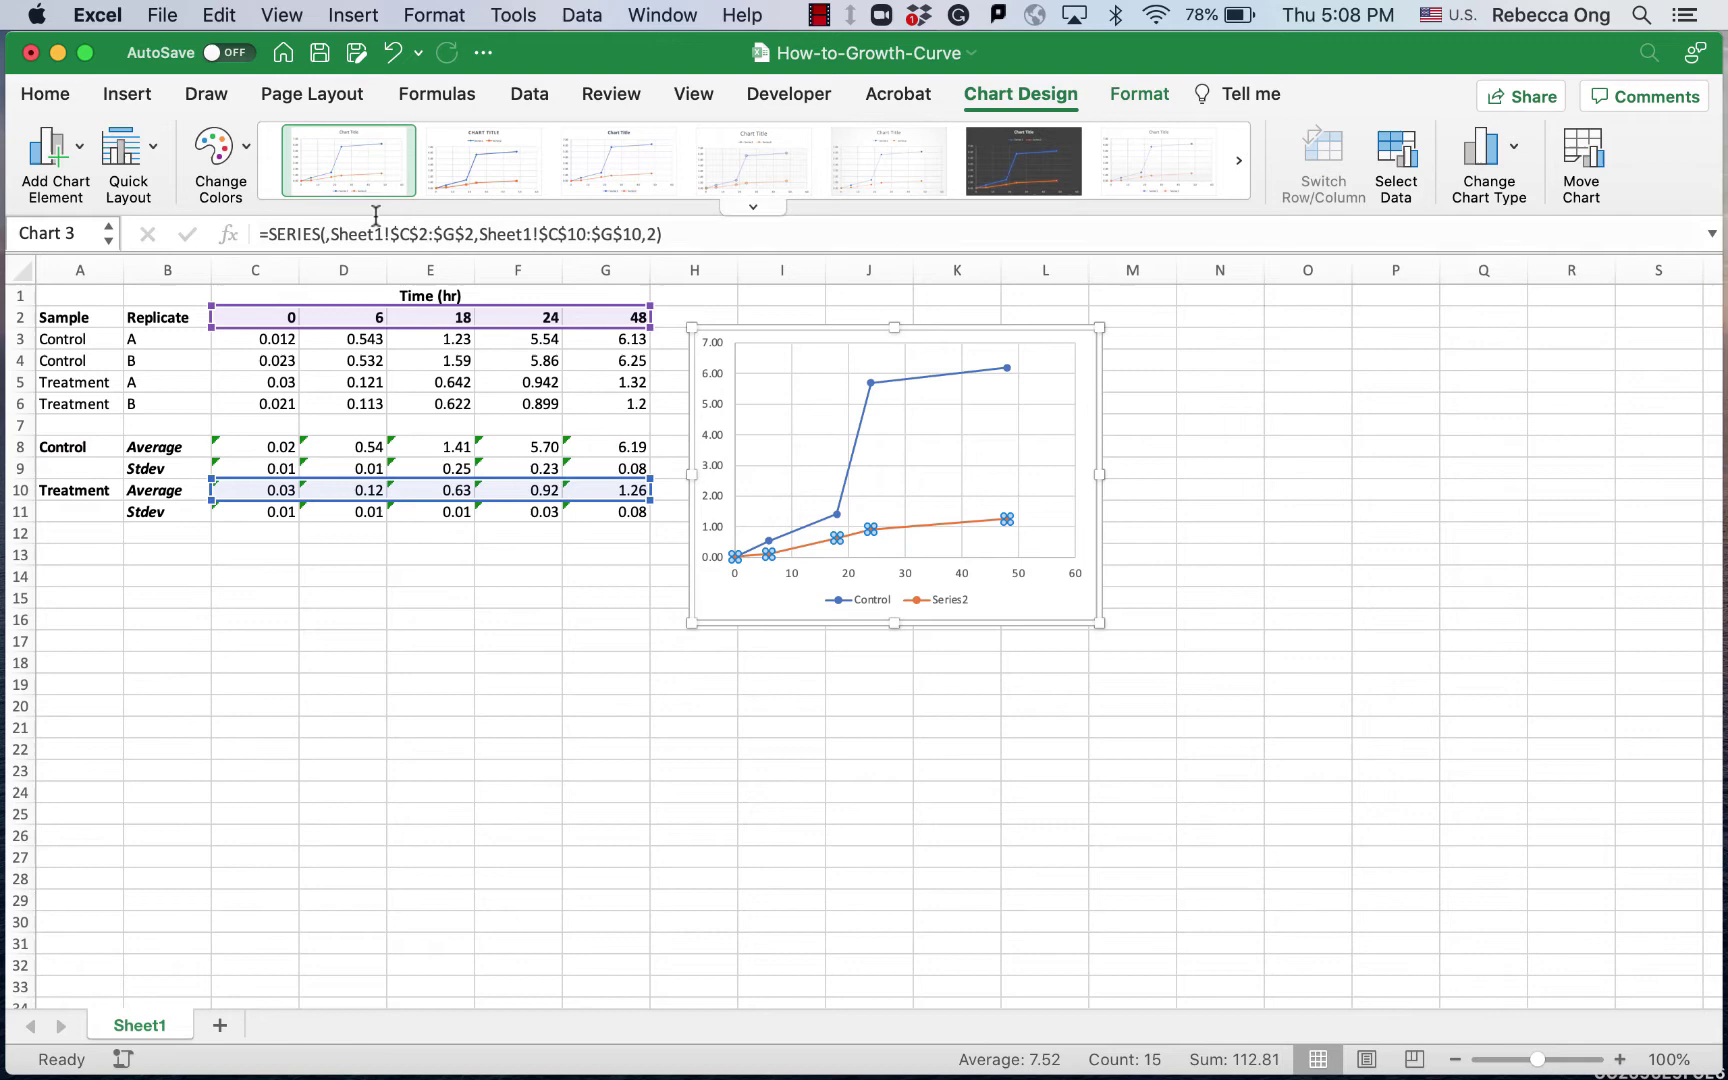
click(327, 234)
click(72, 490)
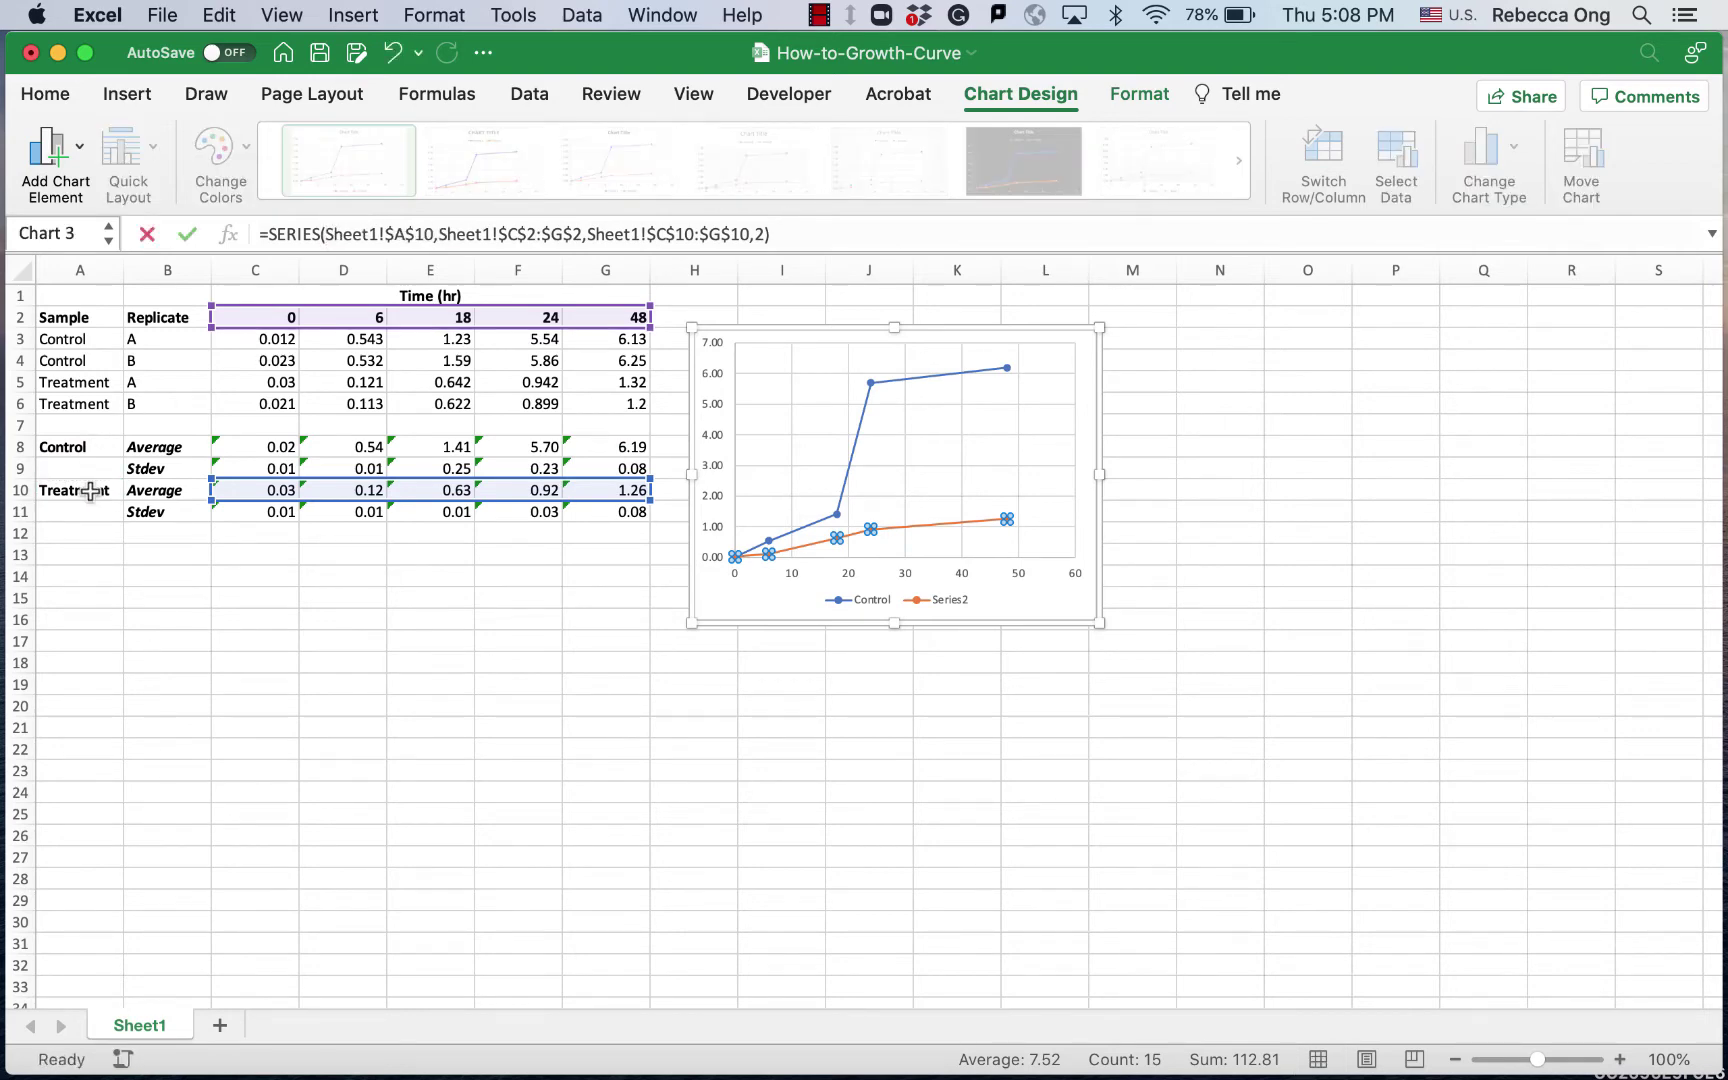
key(Return)
click(831, 727)
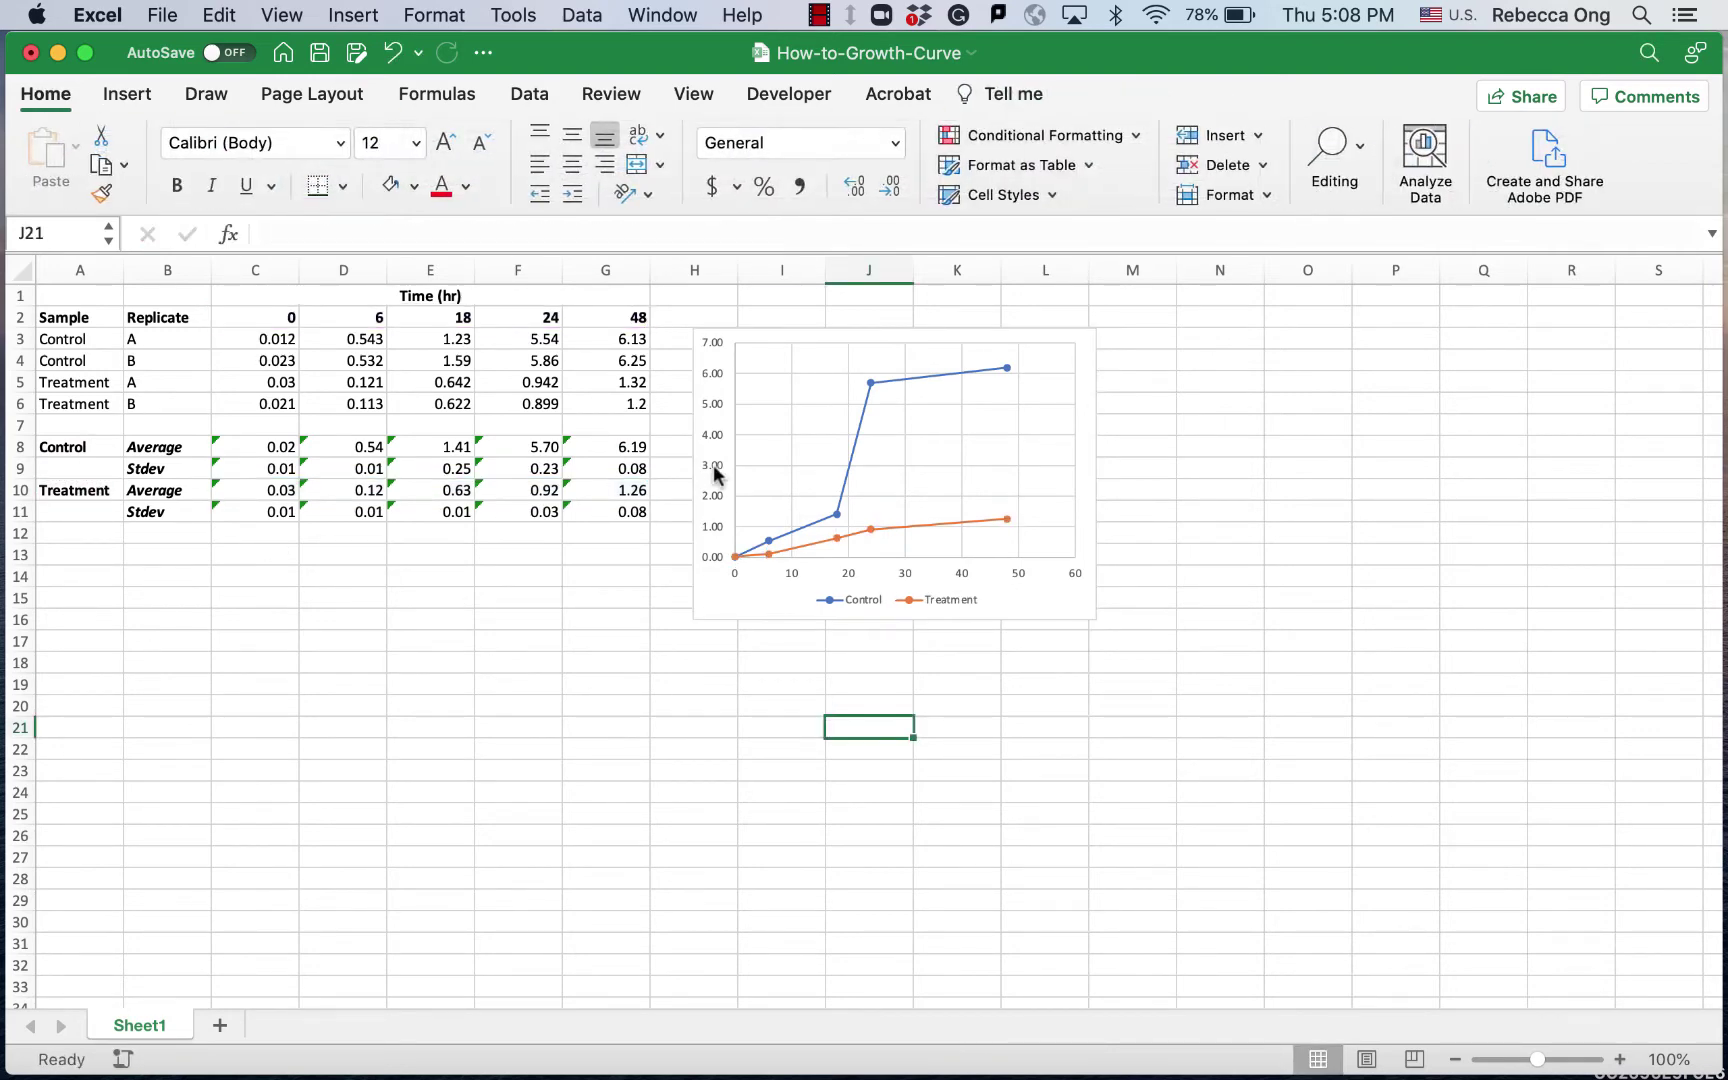
Add primary horizontal and primary vertical axis titles to the chart
click(1088, 543)
click(1060, 93)
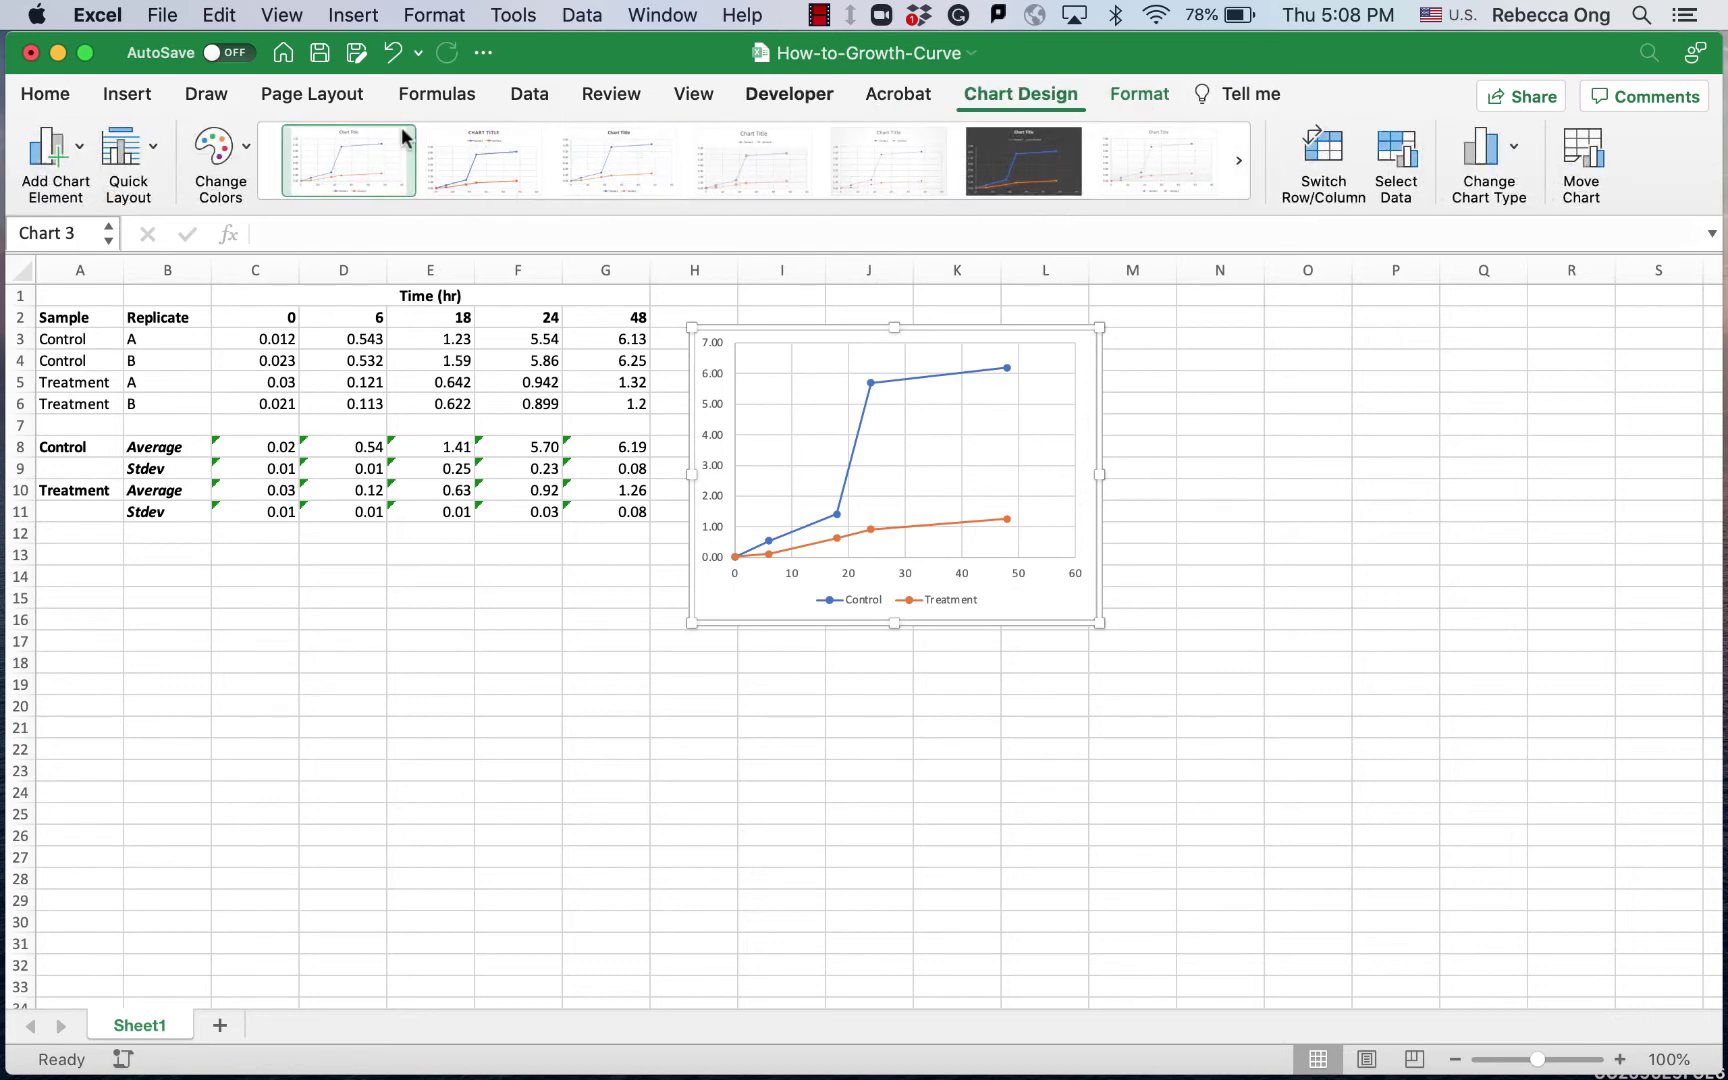
click(75, 148)
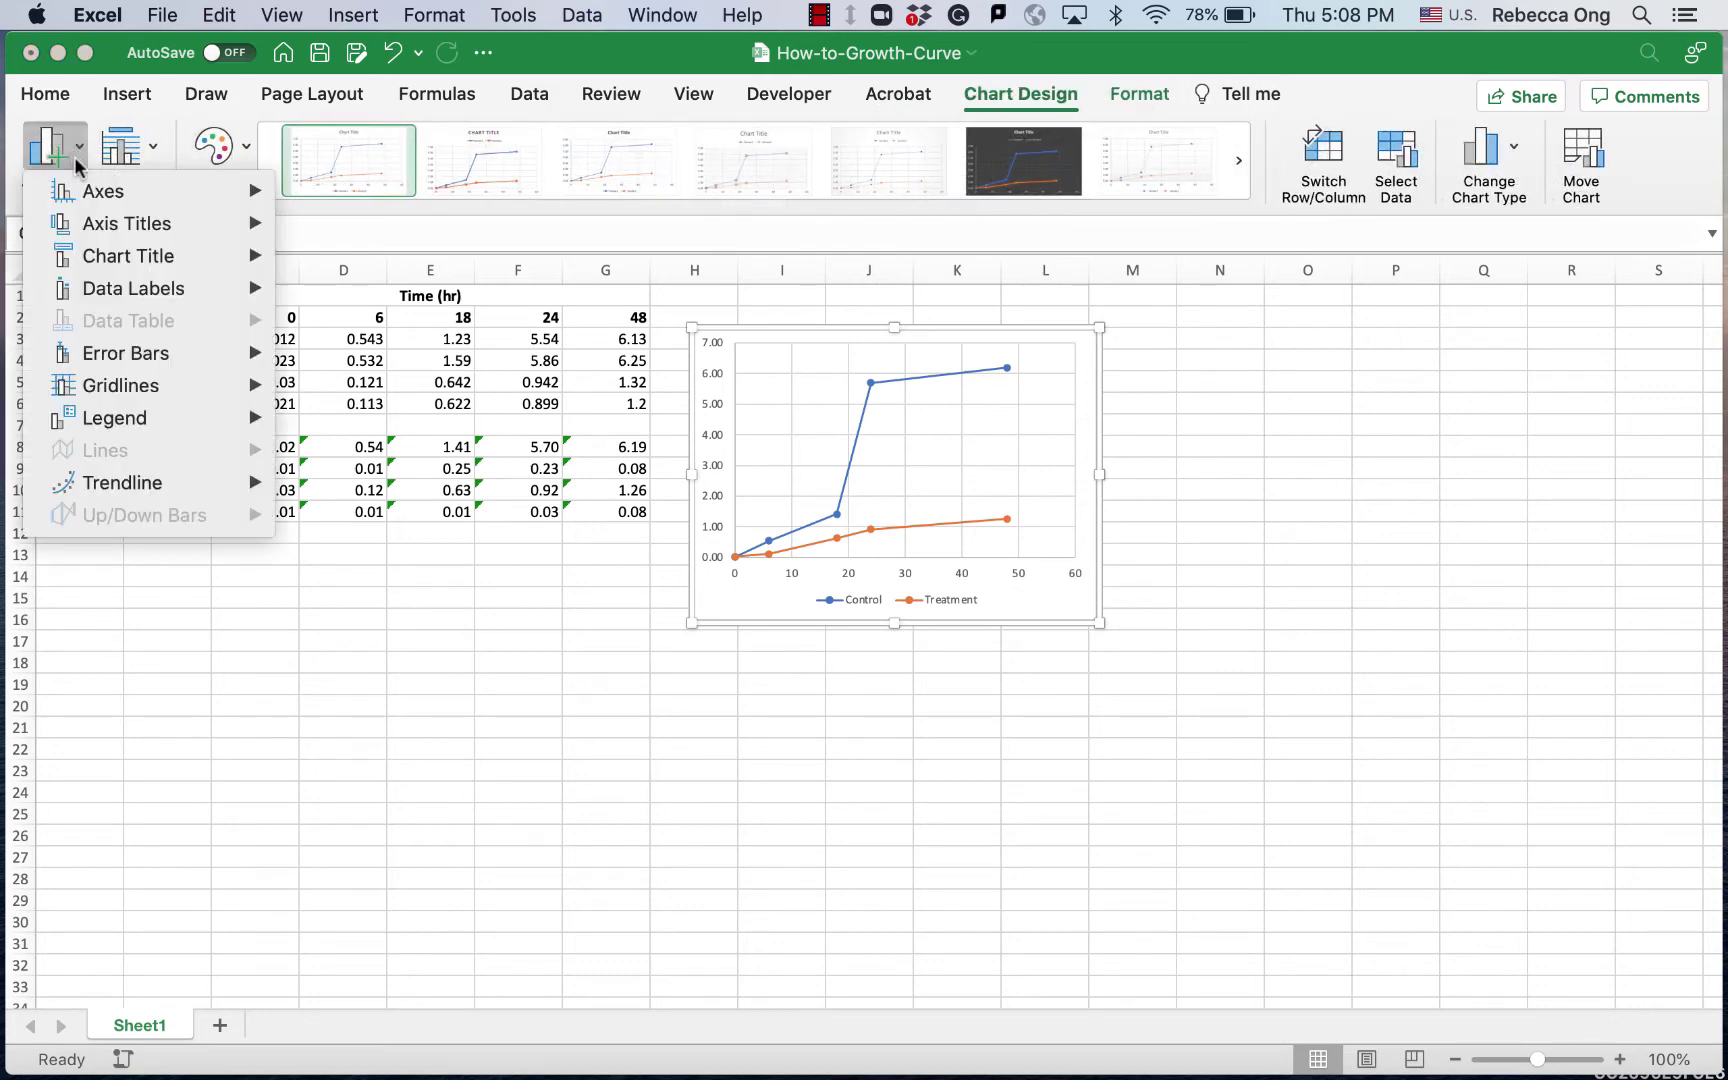
mouse_move(108, 232)
click(329, 240)
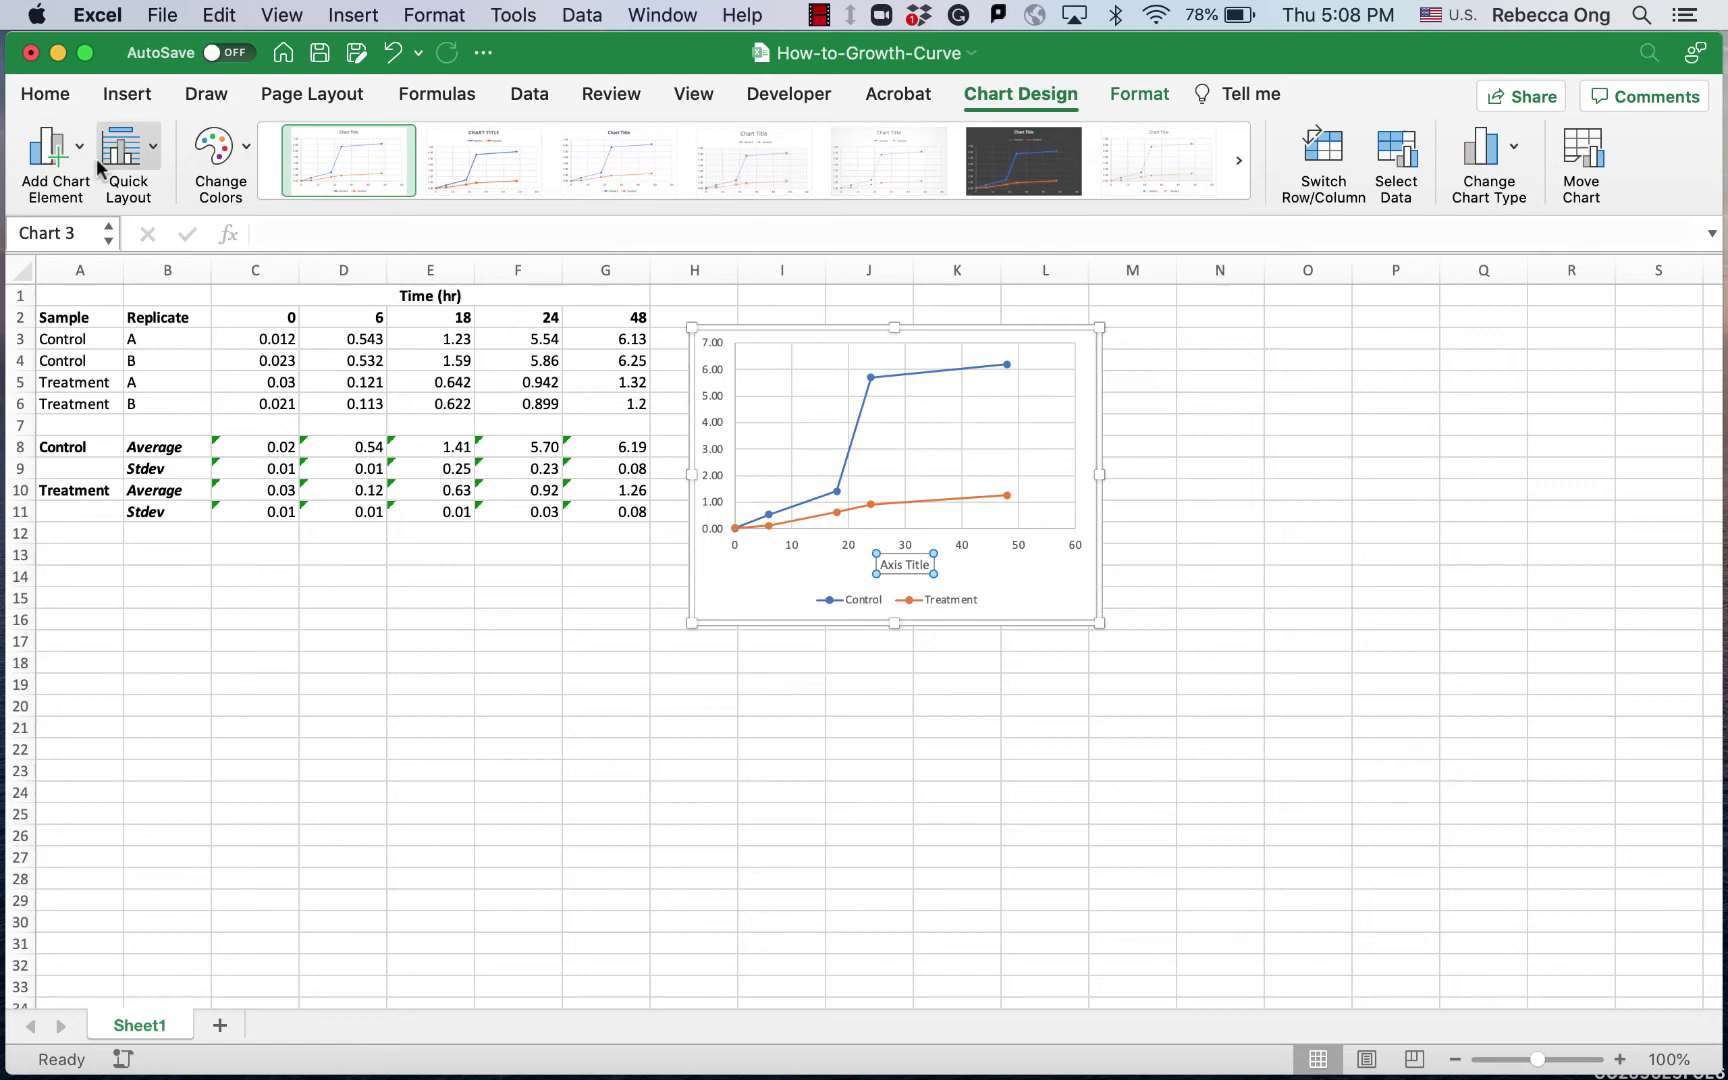
click(75, 148)
mouse_move(128, 230)
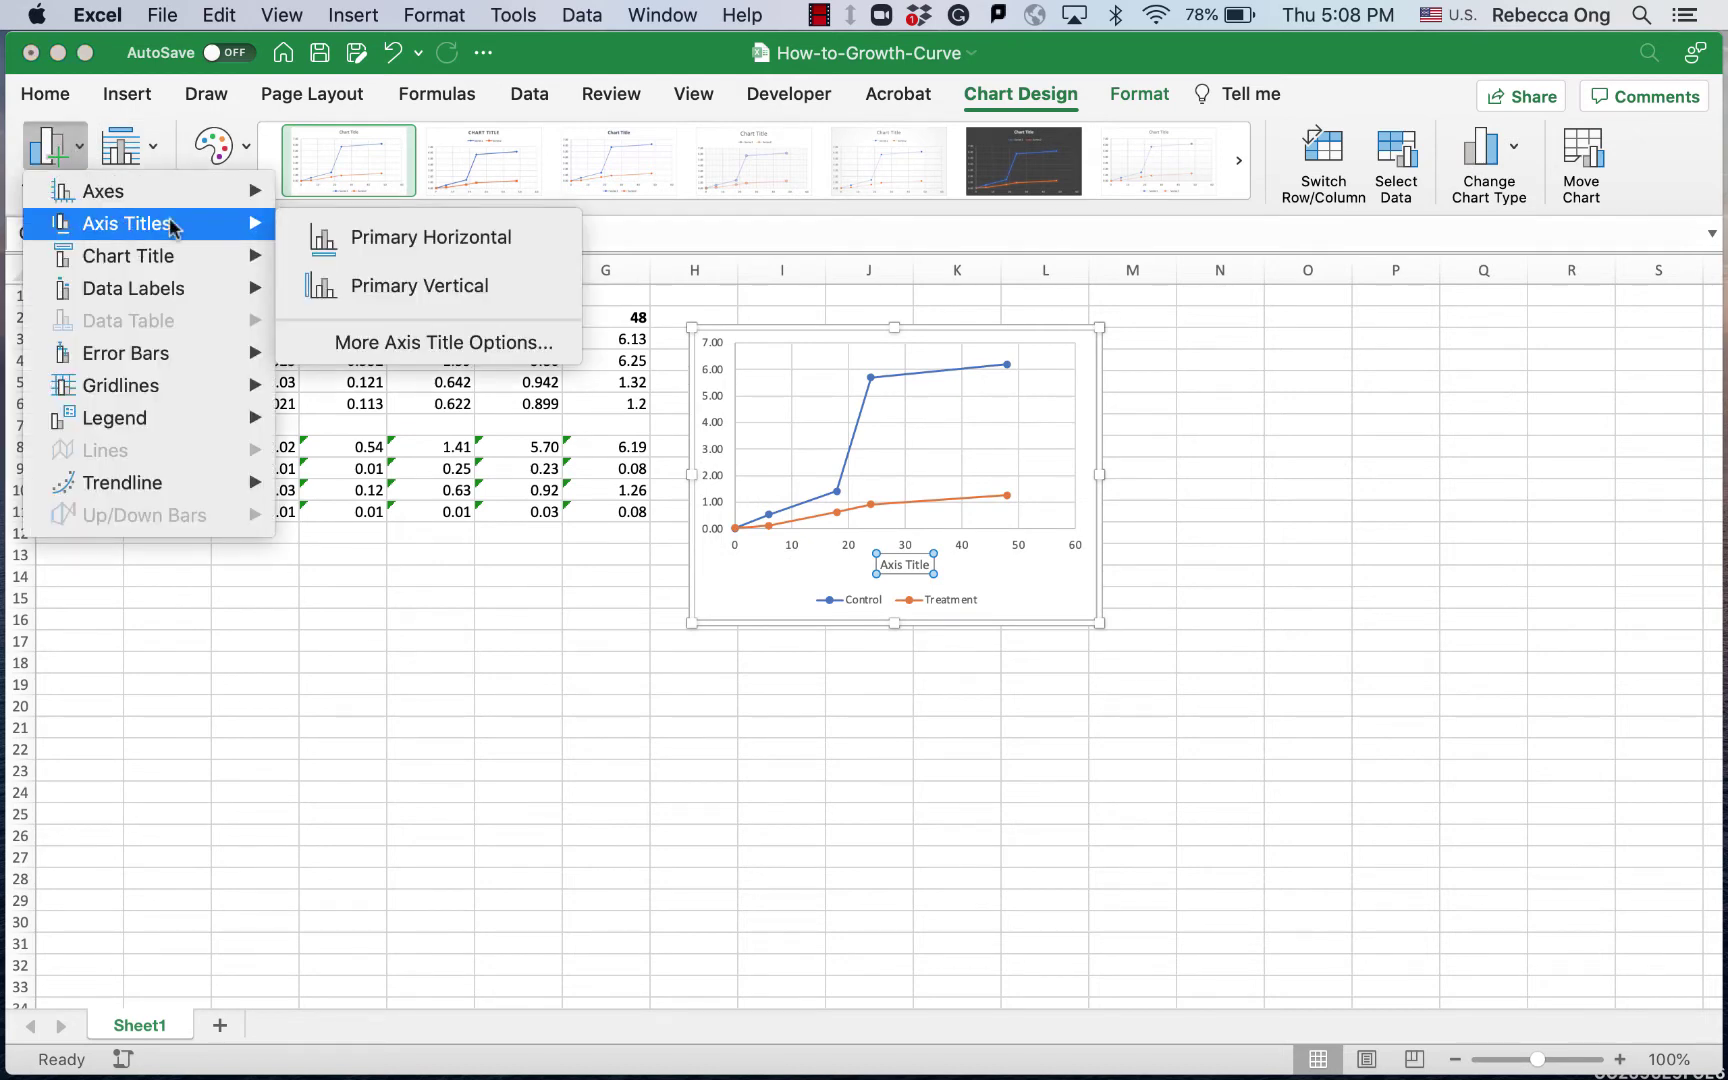
click(358, 290)
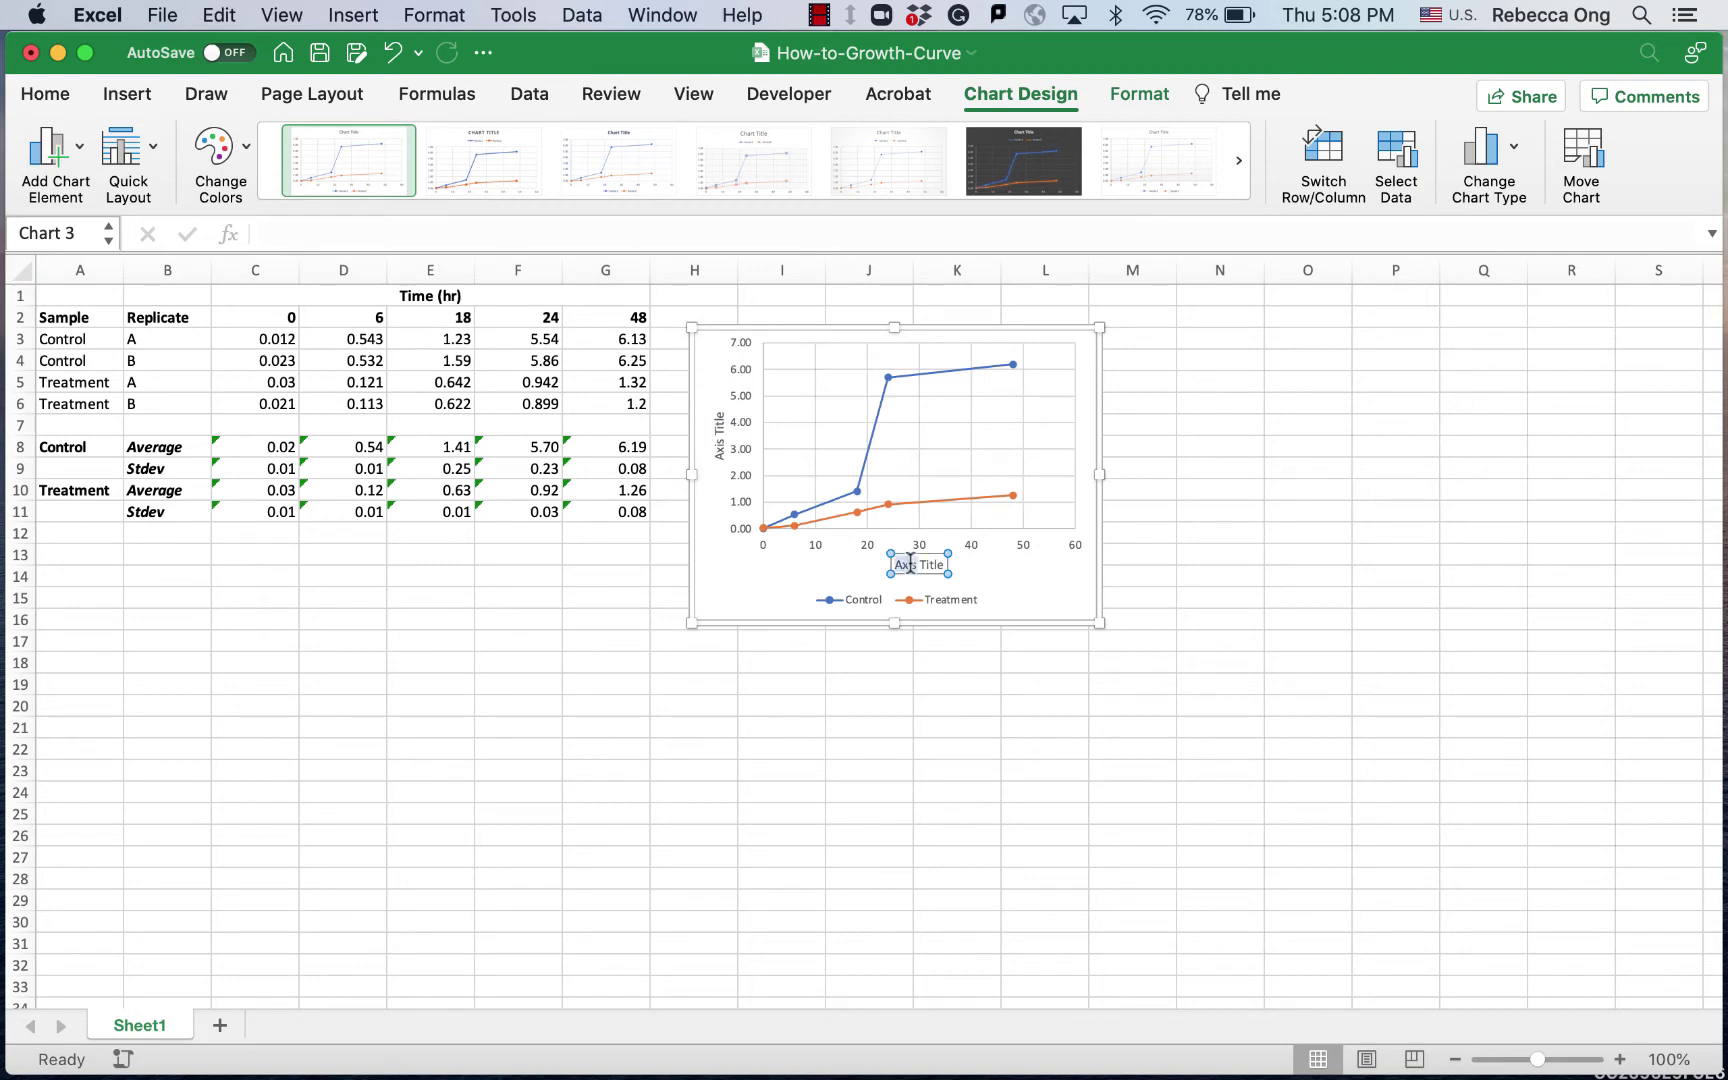
Title the horizontal axis 'Time (hr)' and the vertical axis 'Cell Growth (OD600)'
key(BackSpace)
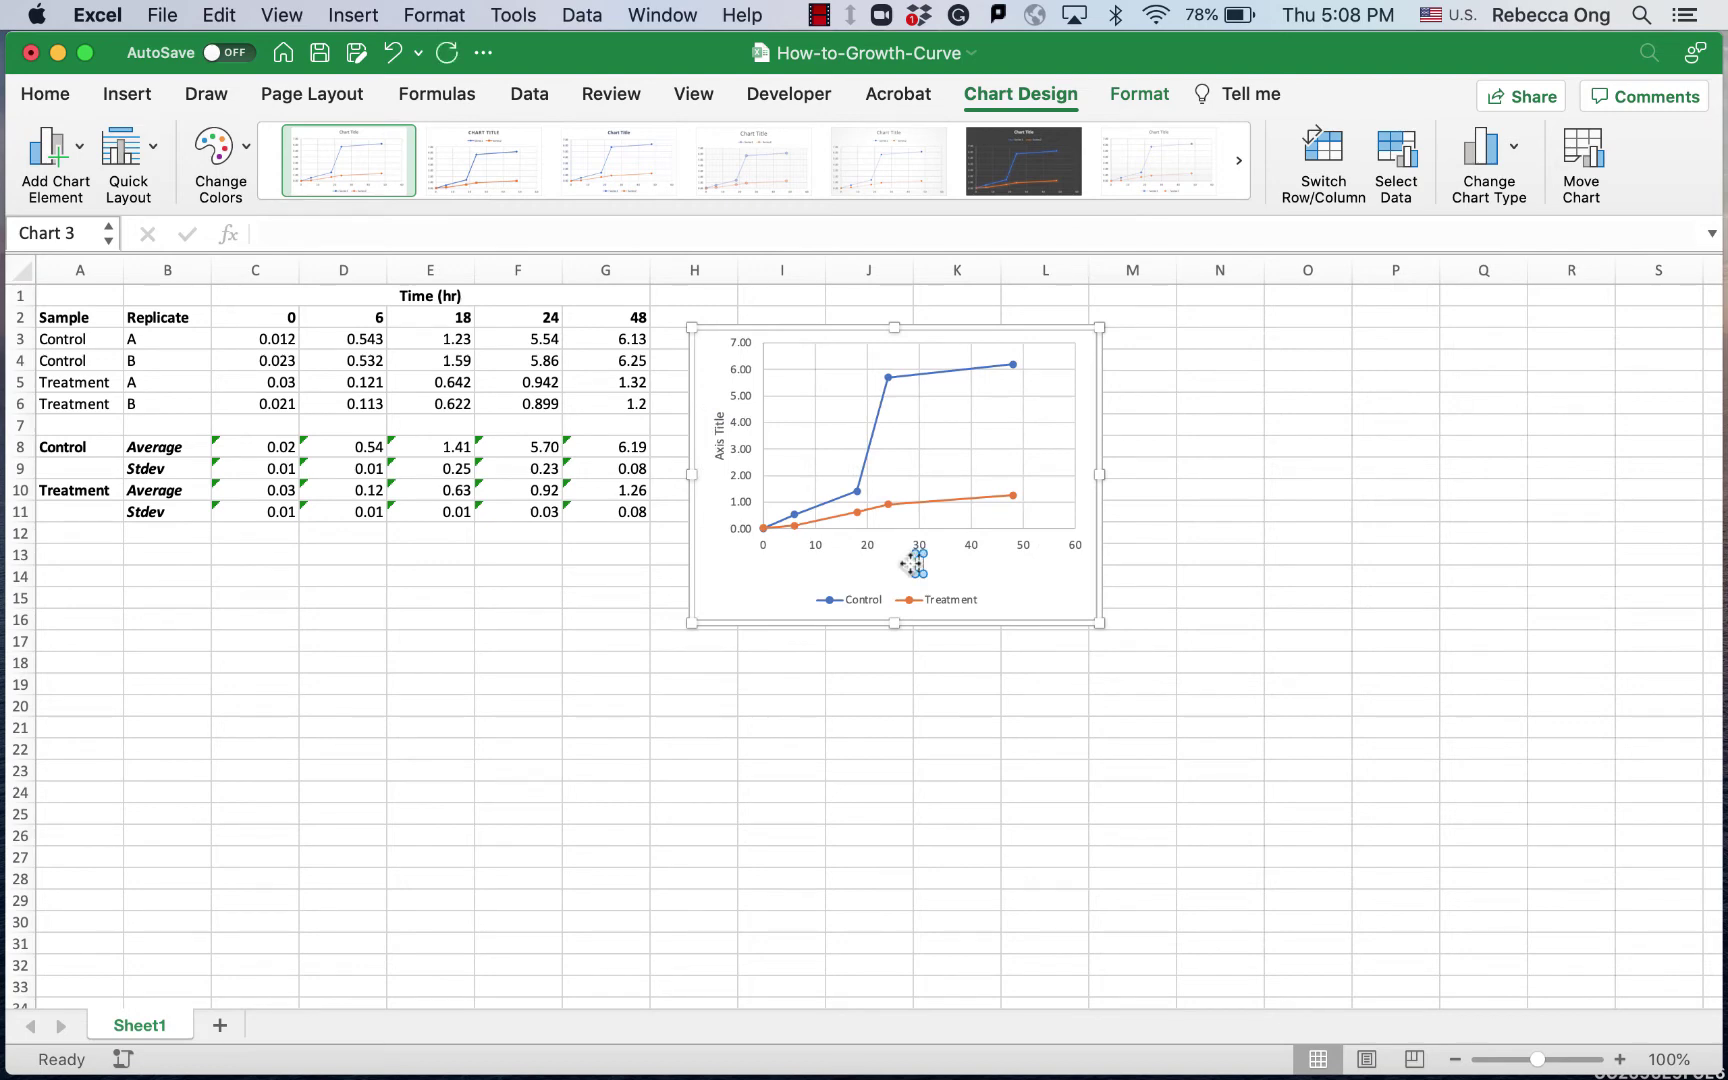
text(Time (hr))
click(720, 441)
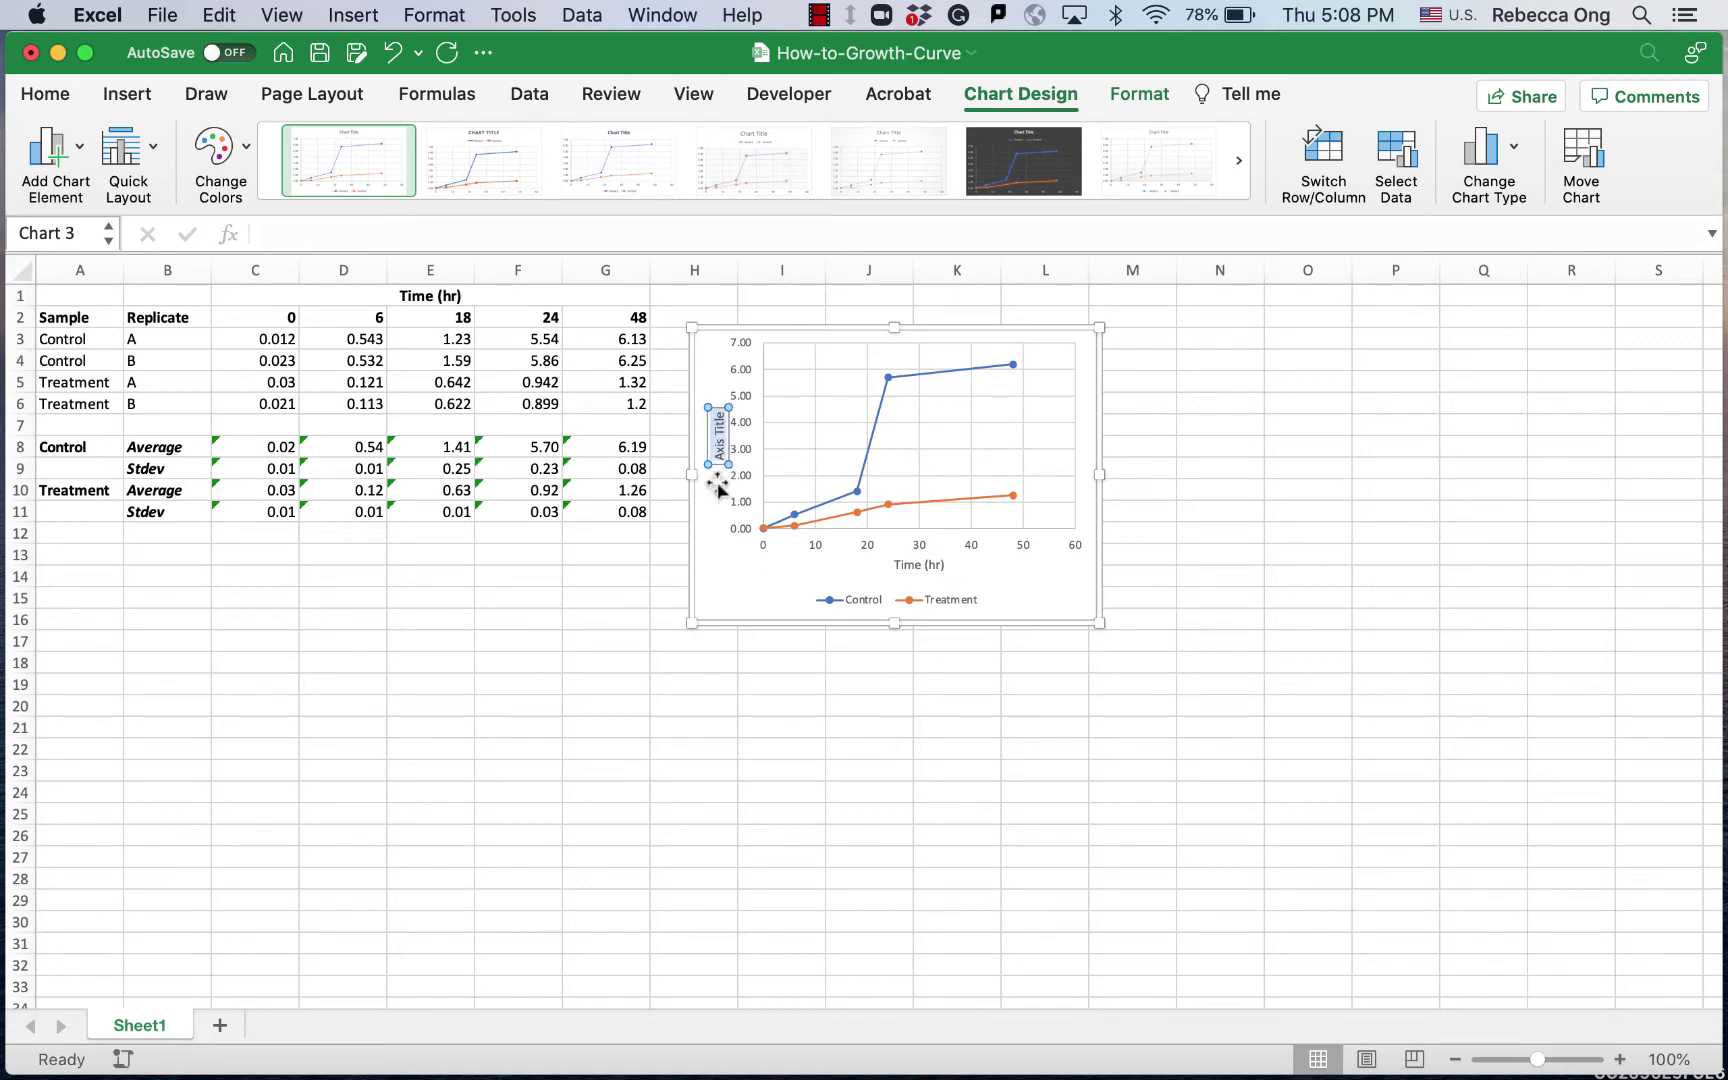
text(Cell Growth (Od)
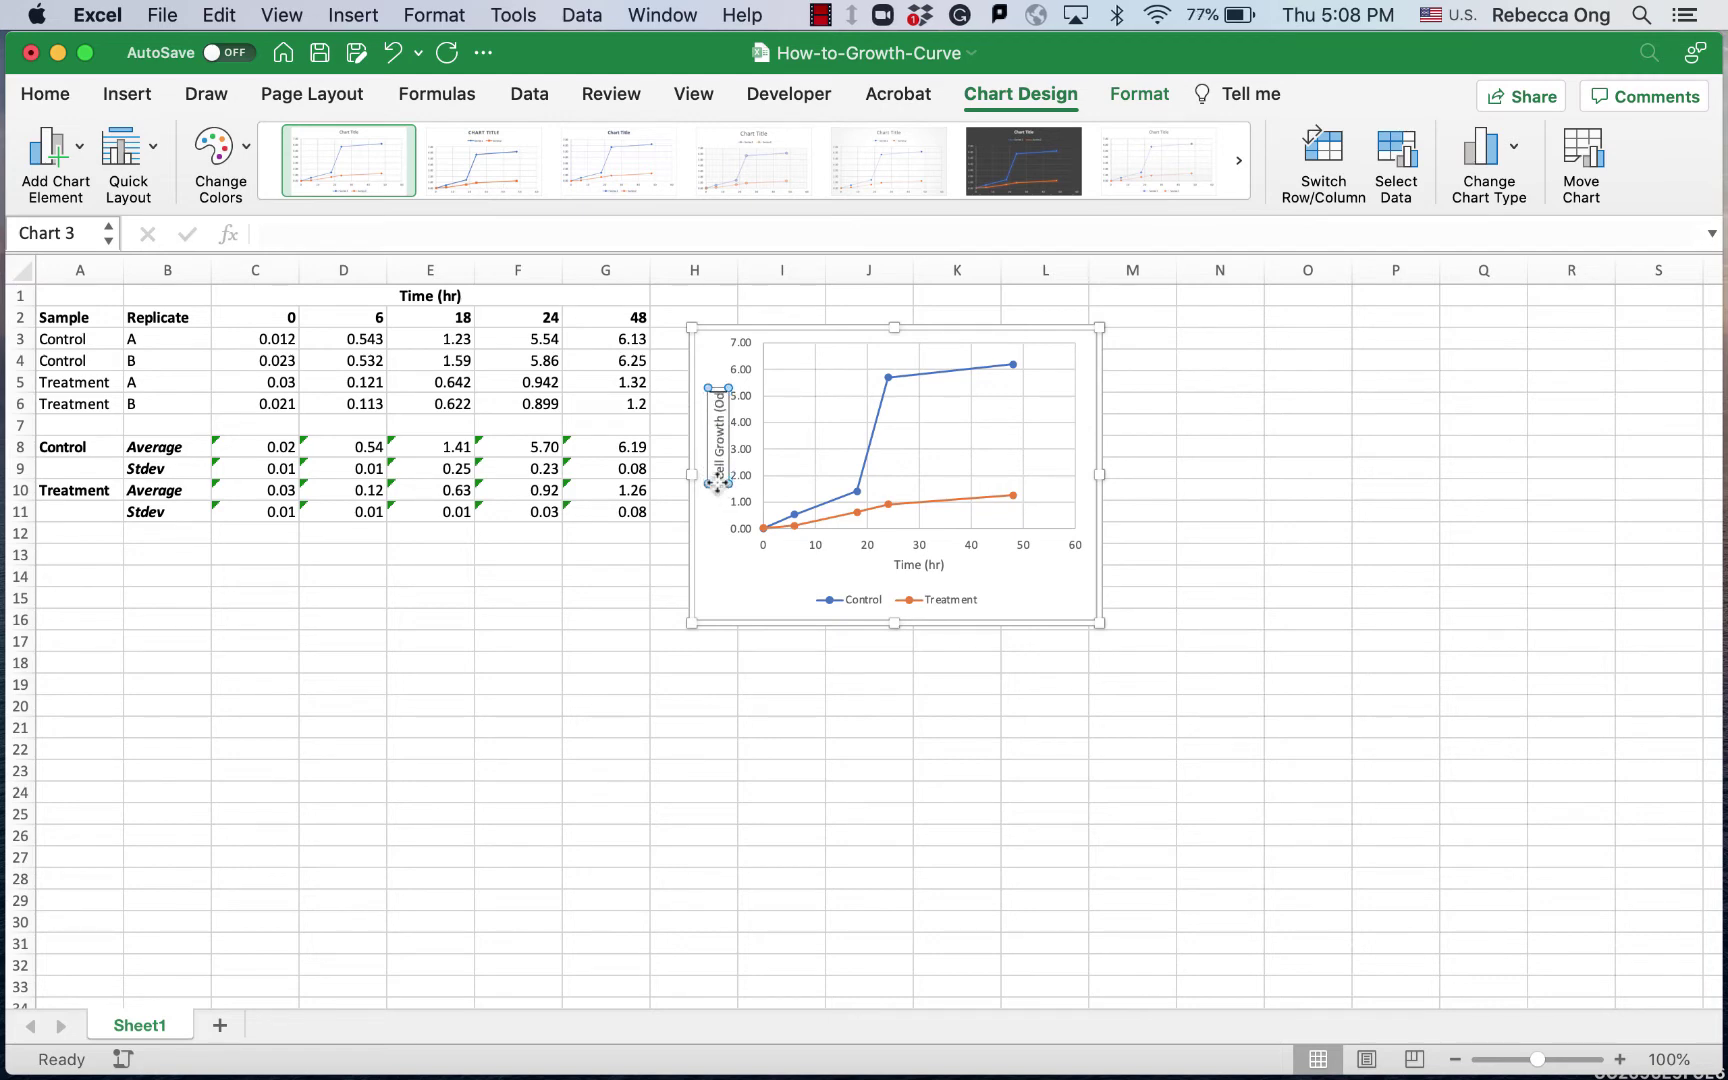
key(BackSpace)
text(D600))
click(717, 591)
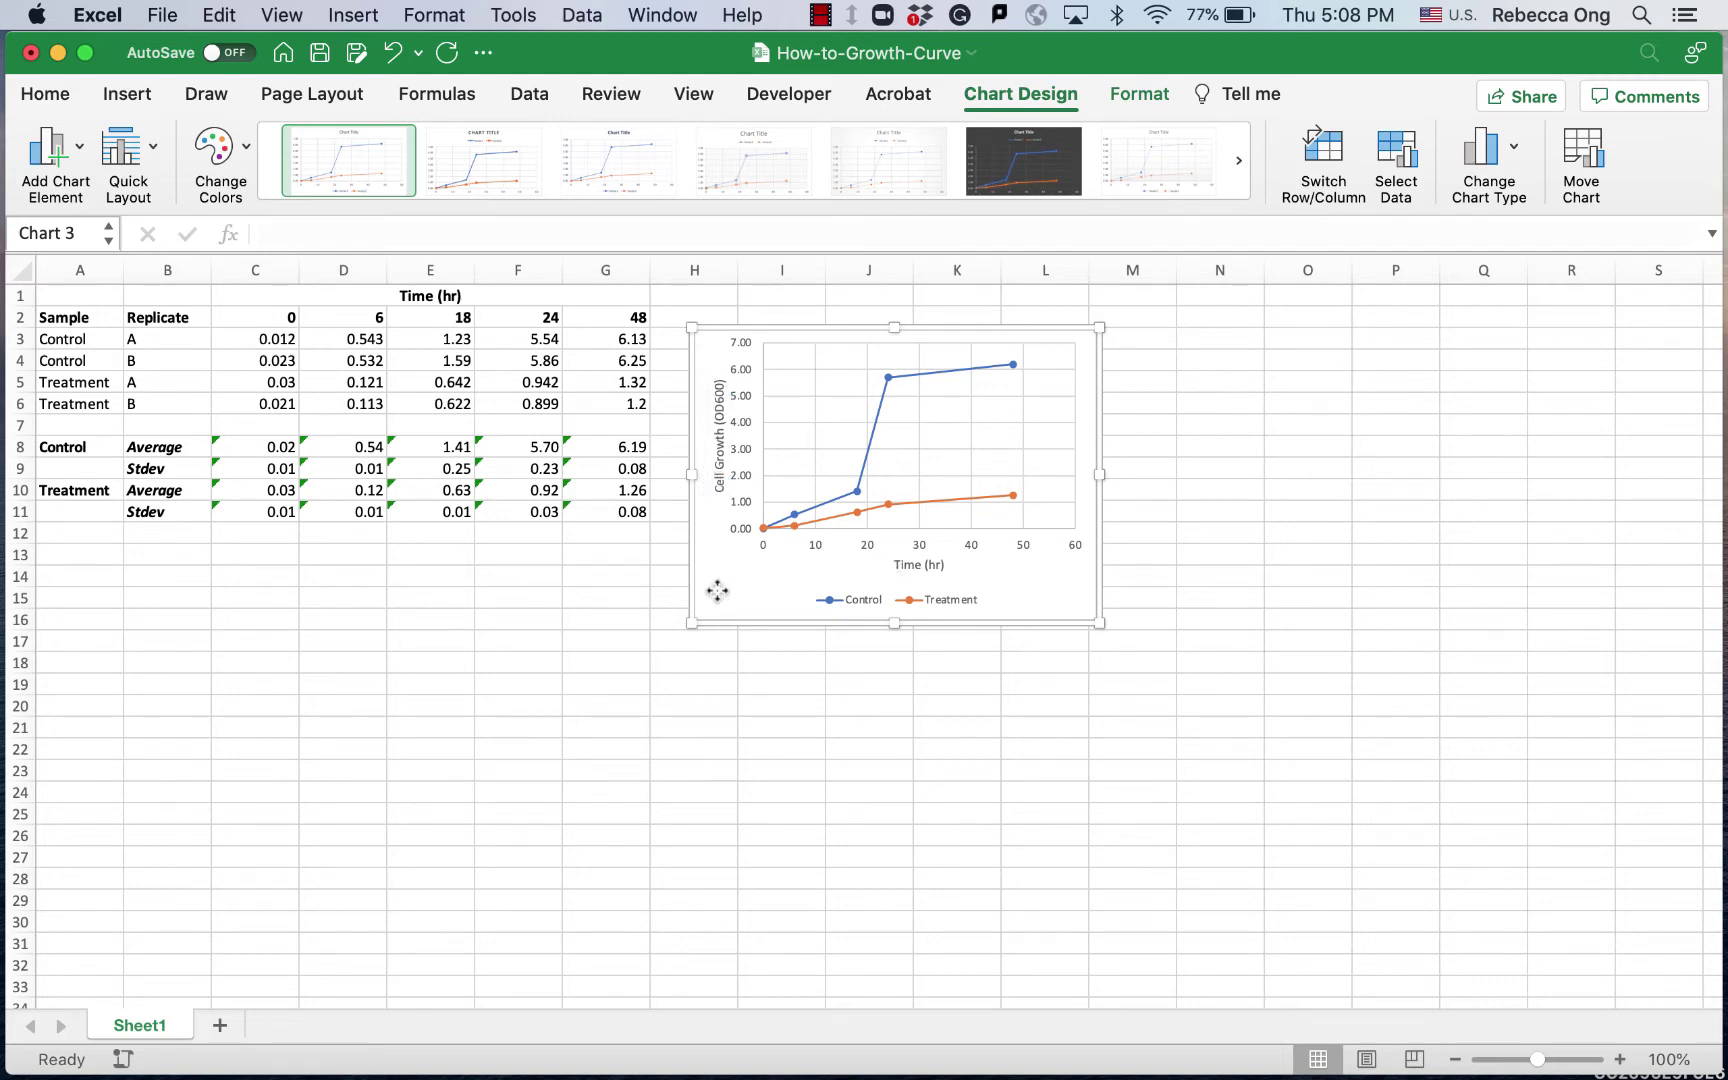
Change the vertical axis number format so its labels show whole numbers
click(752, 449)
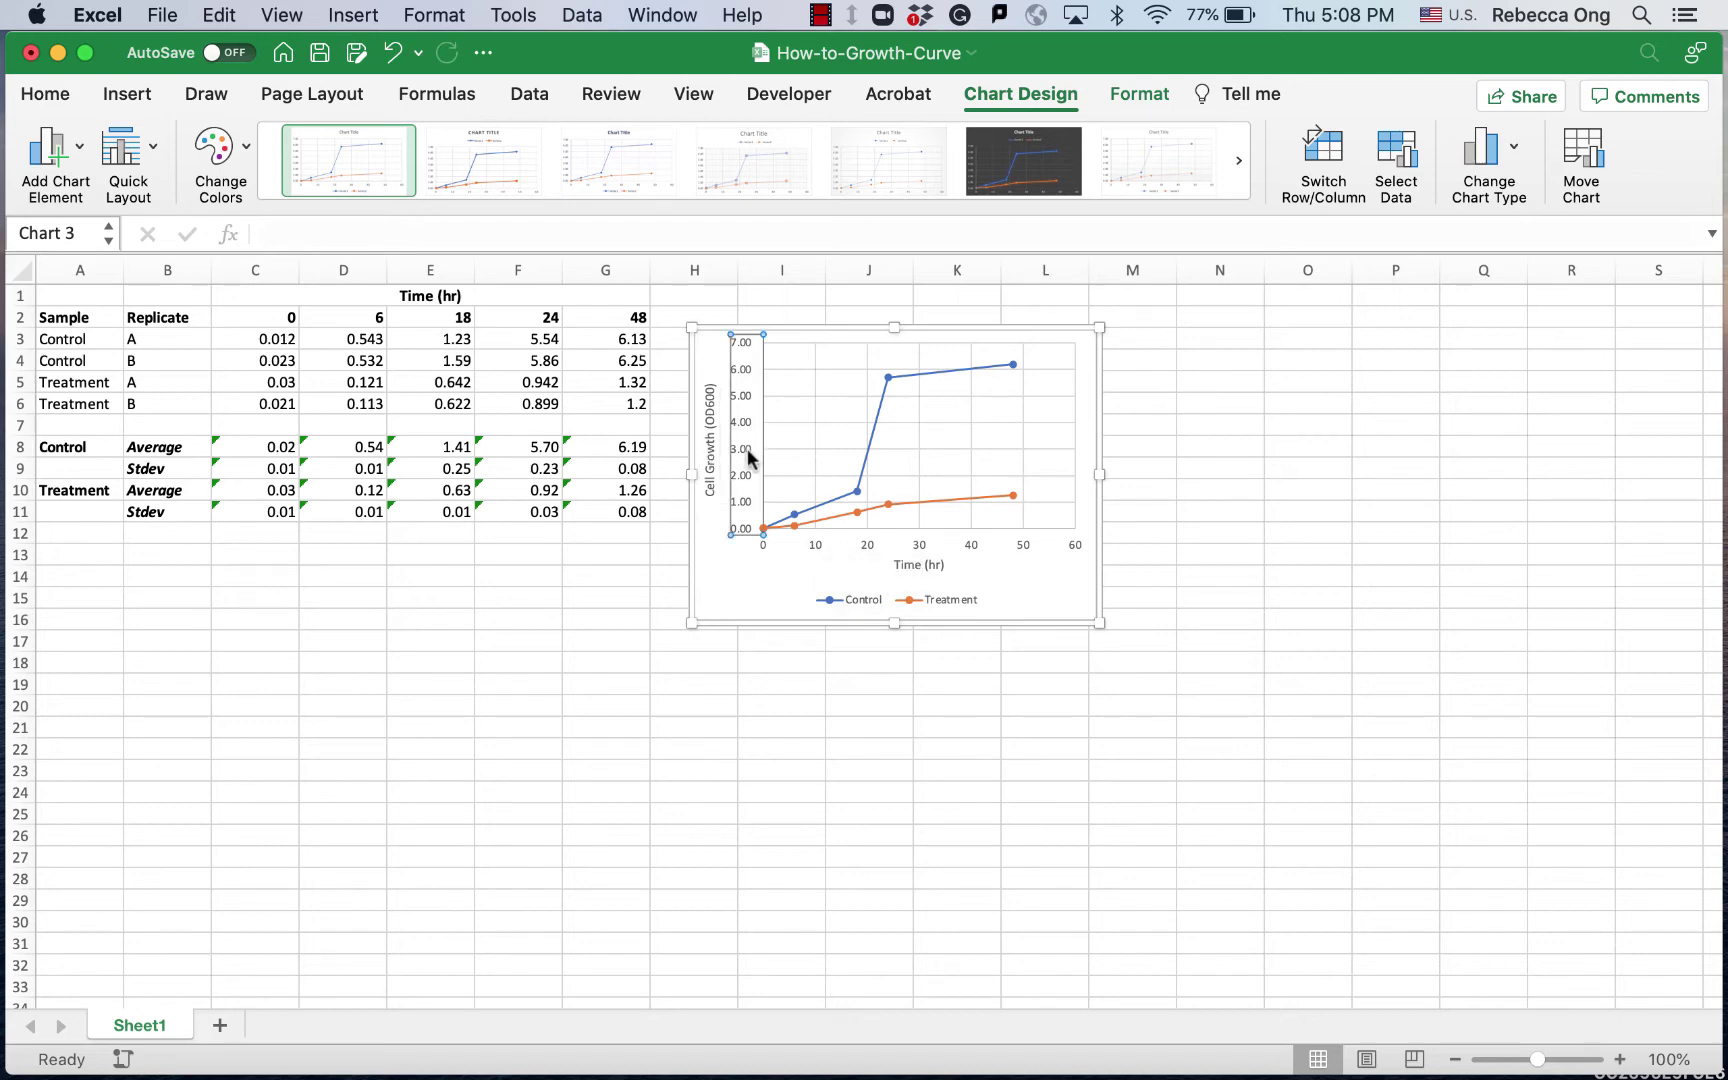
double_click(747, 448)
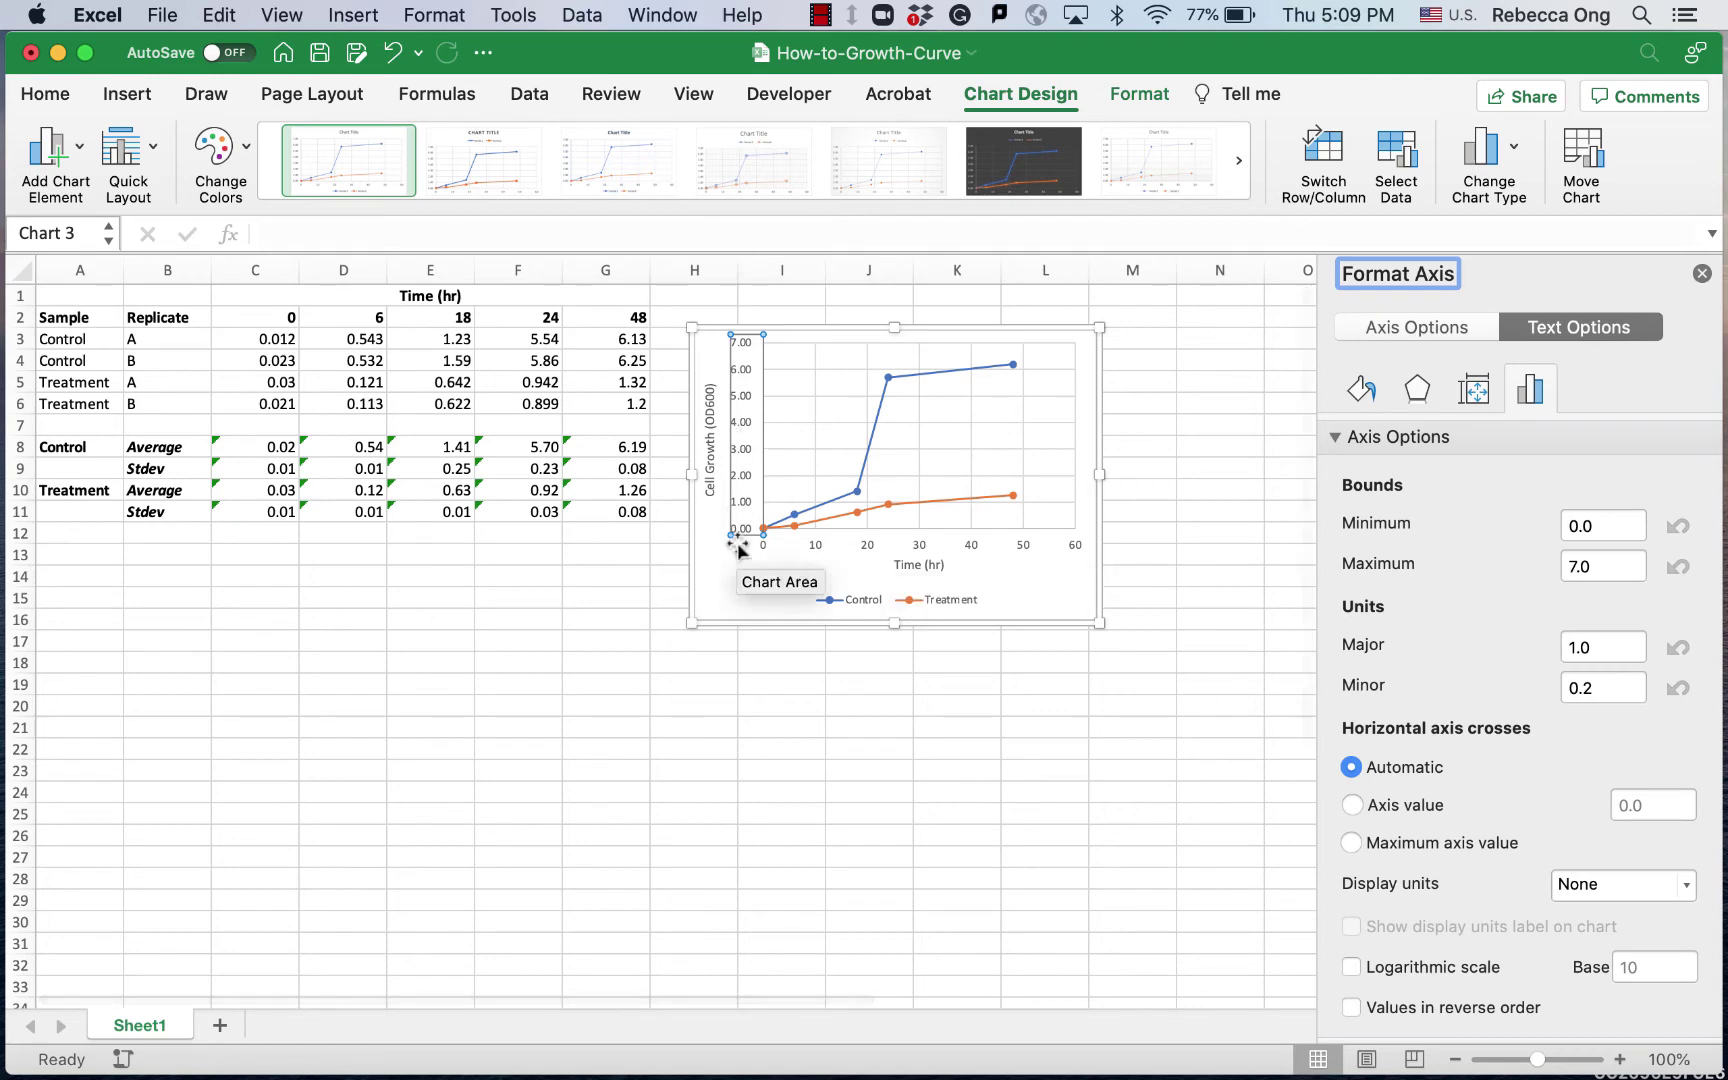
scroll(1531, 700, down, 3)
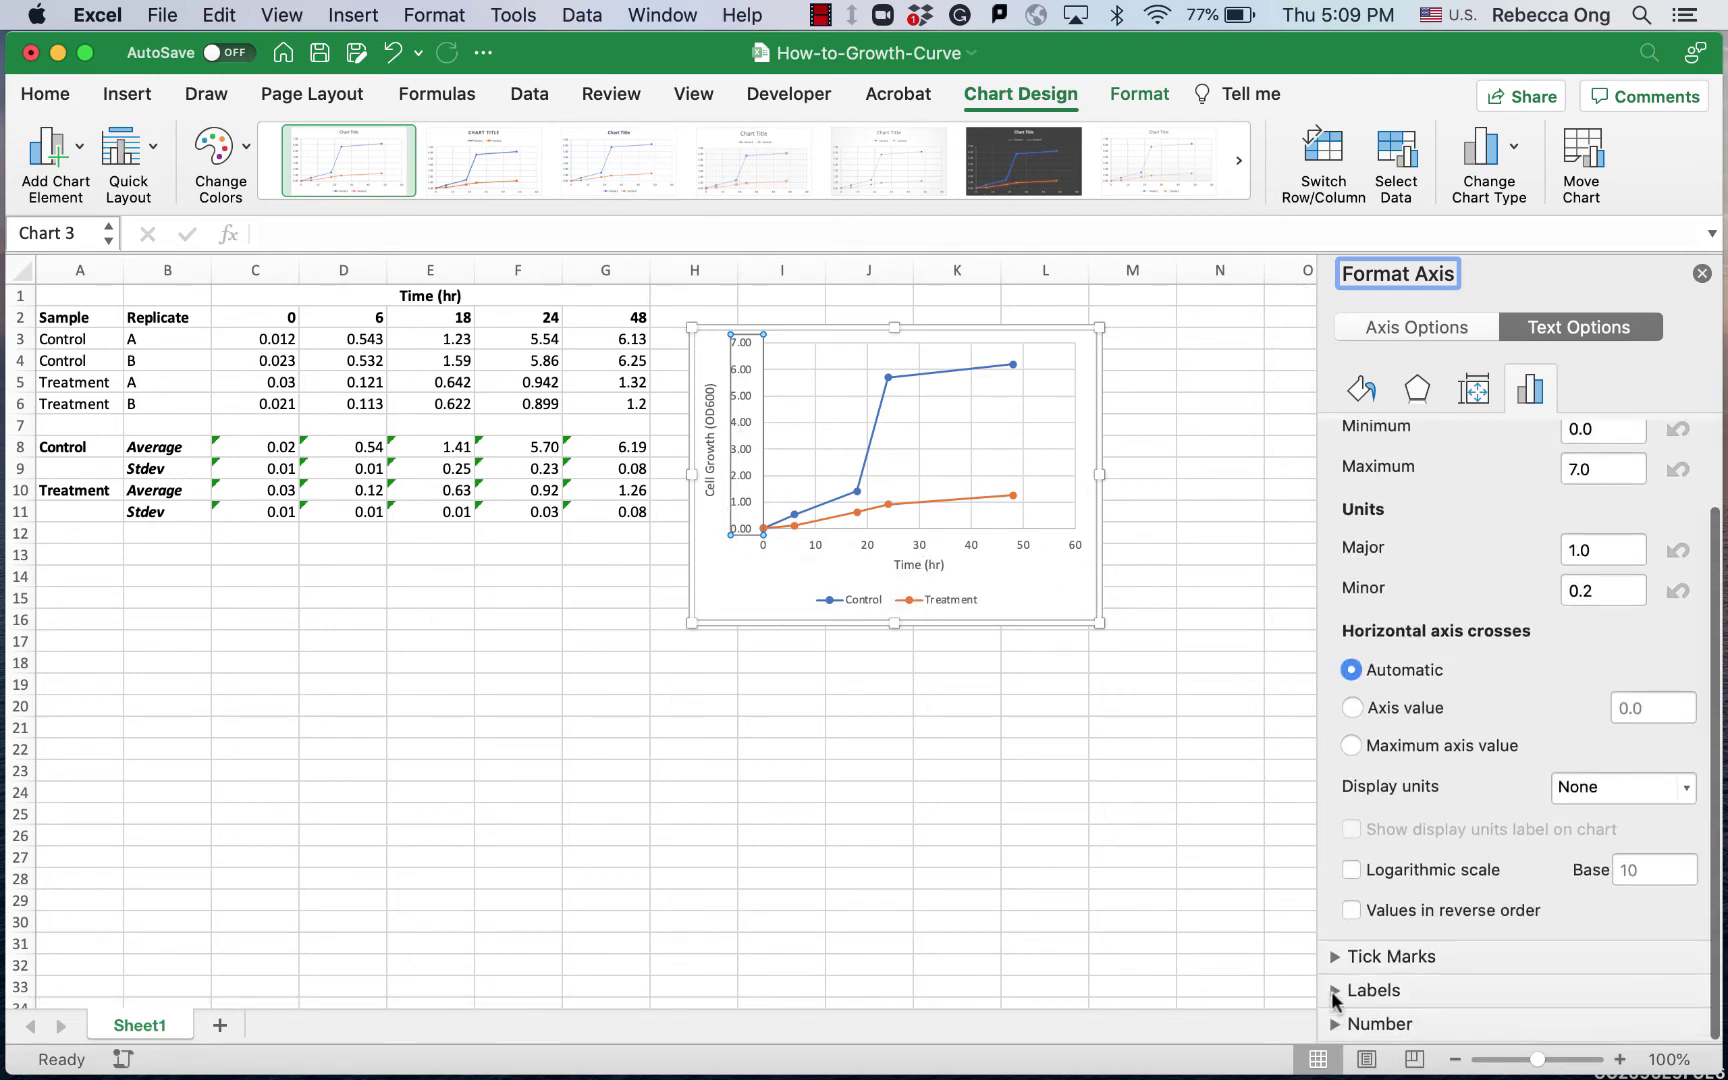
click(1335, 1024)
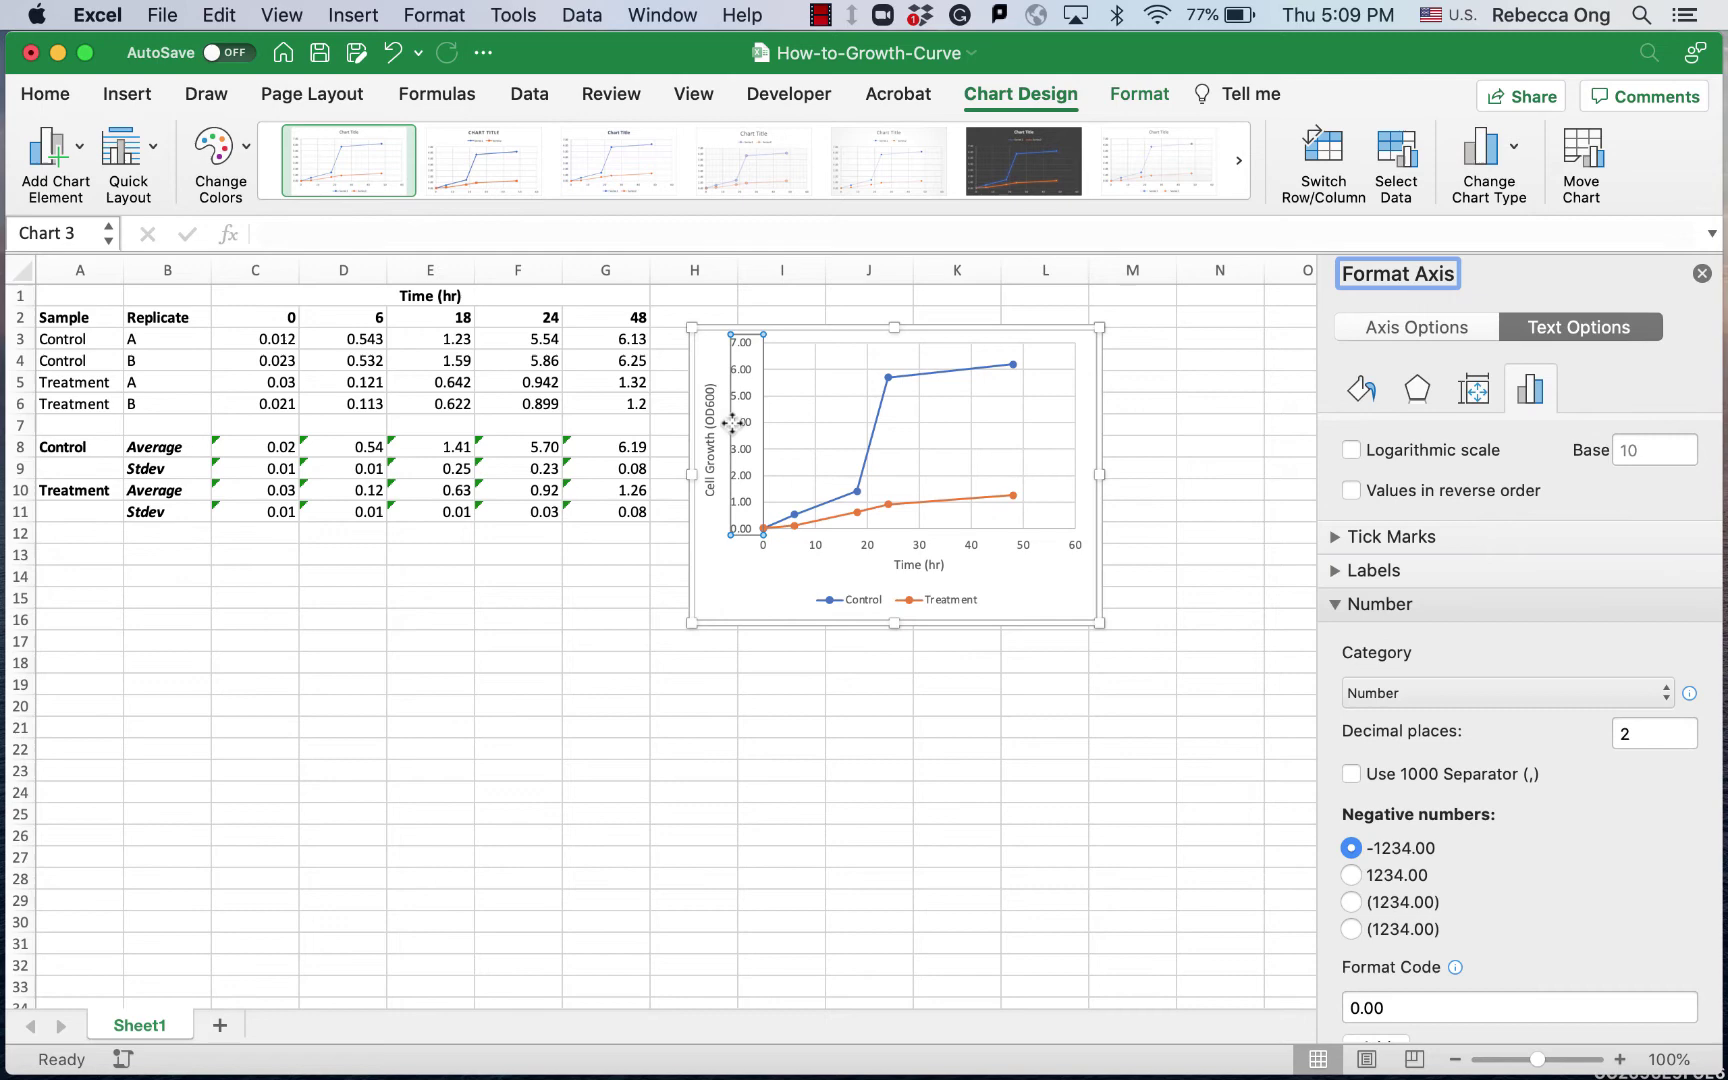
double_click(1632, 731)
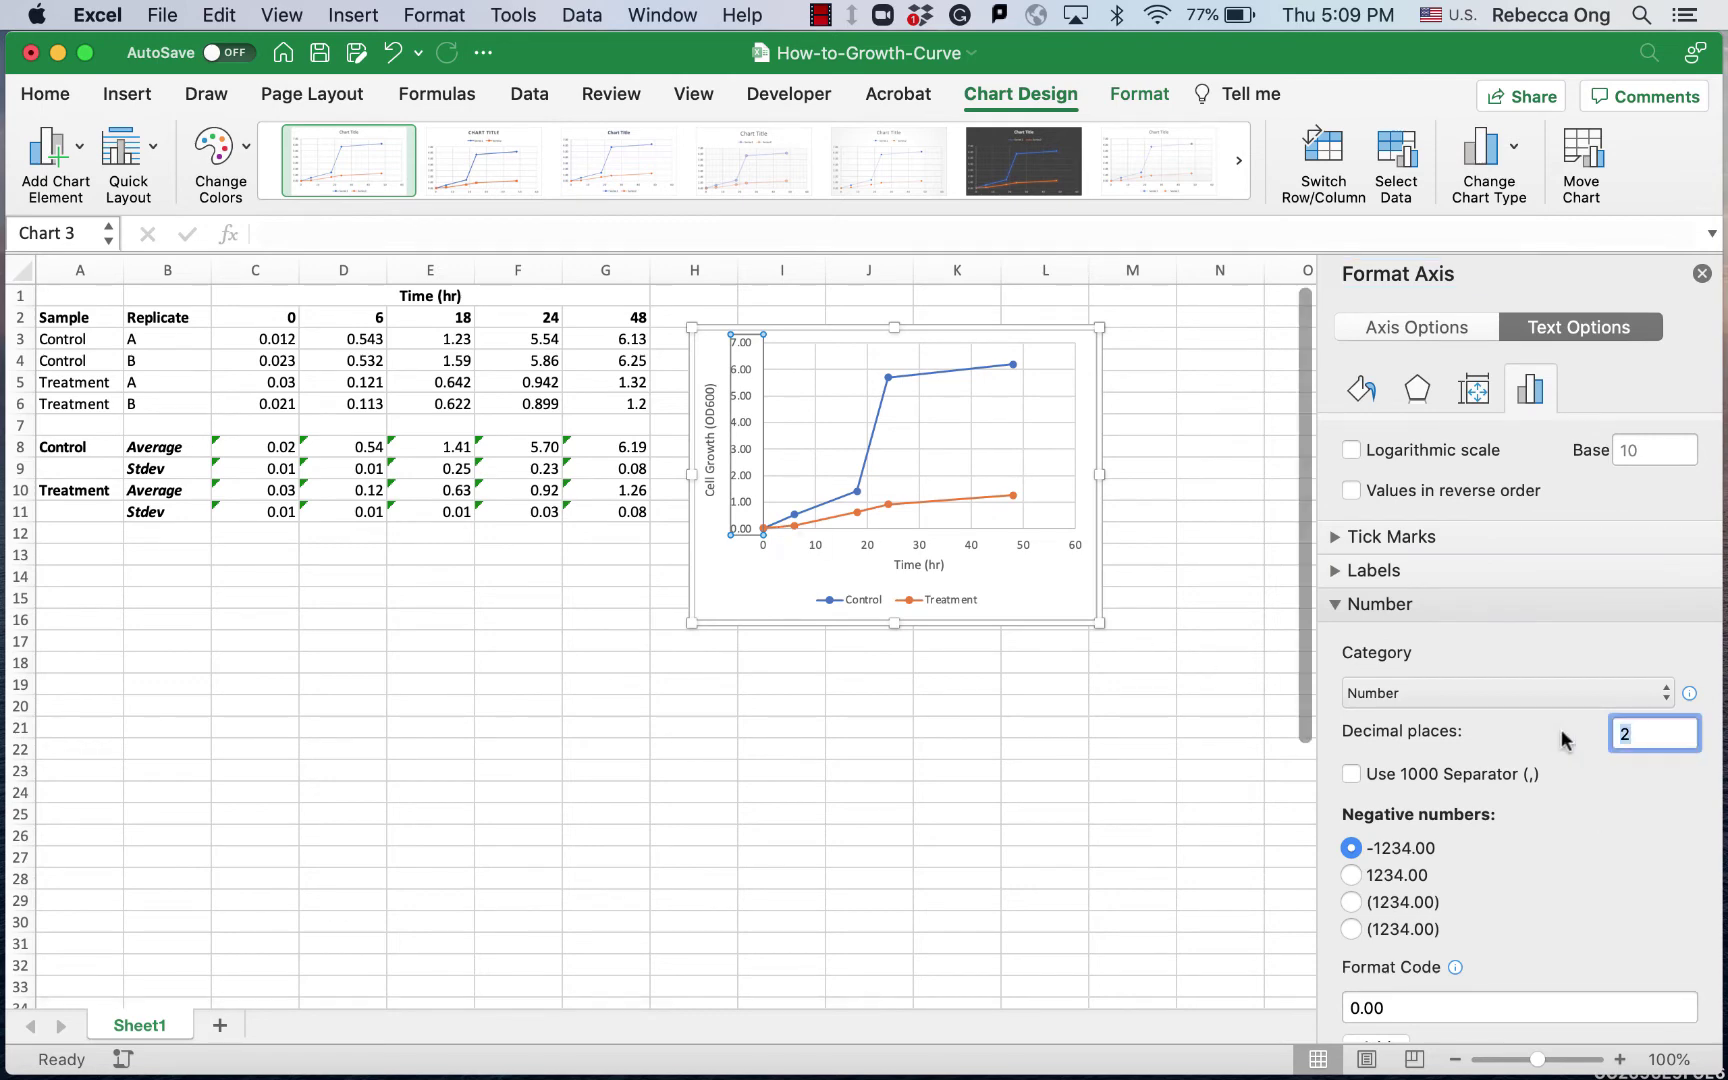
click(865, 547)
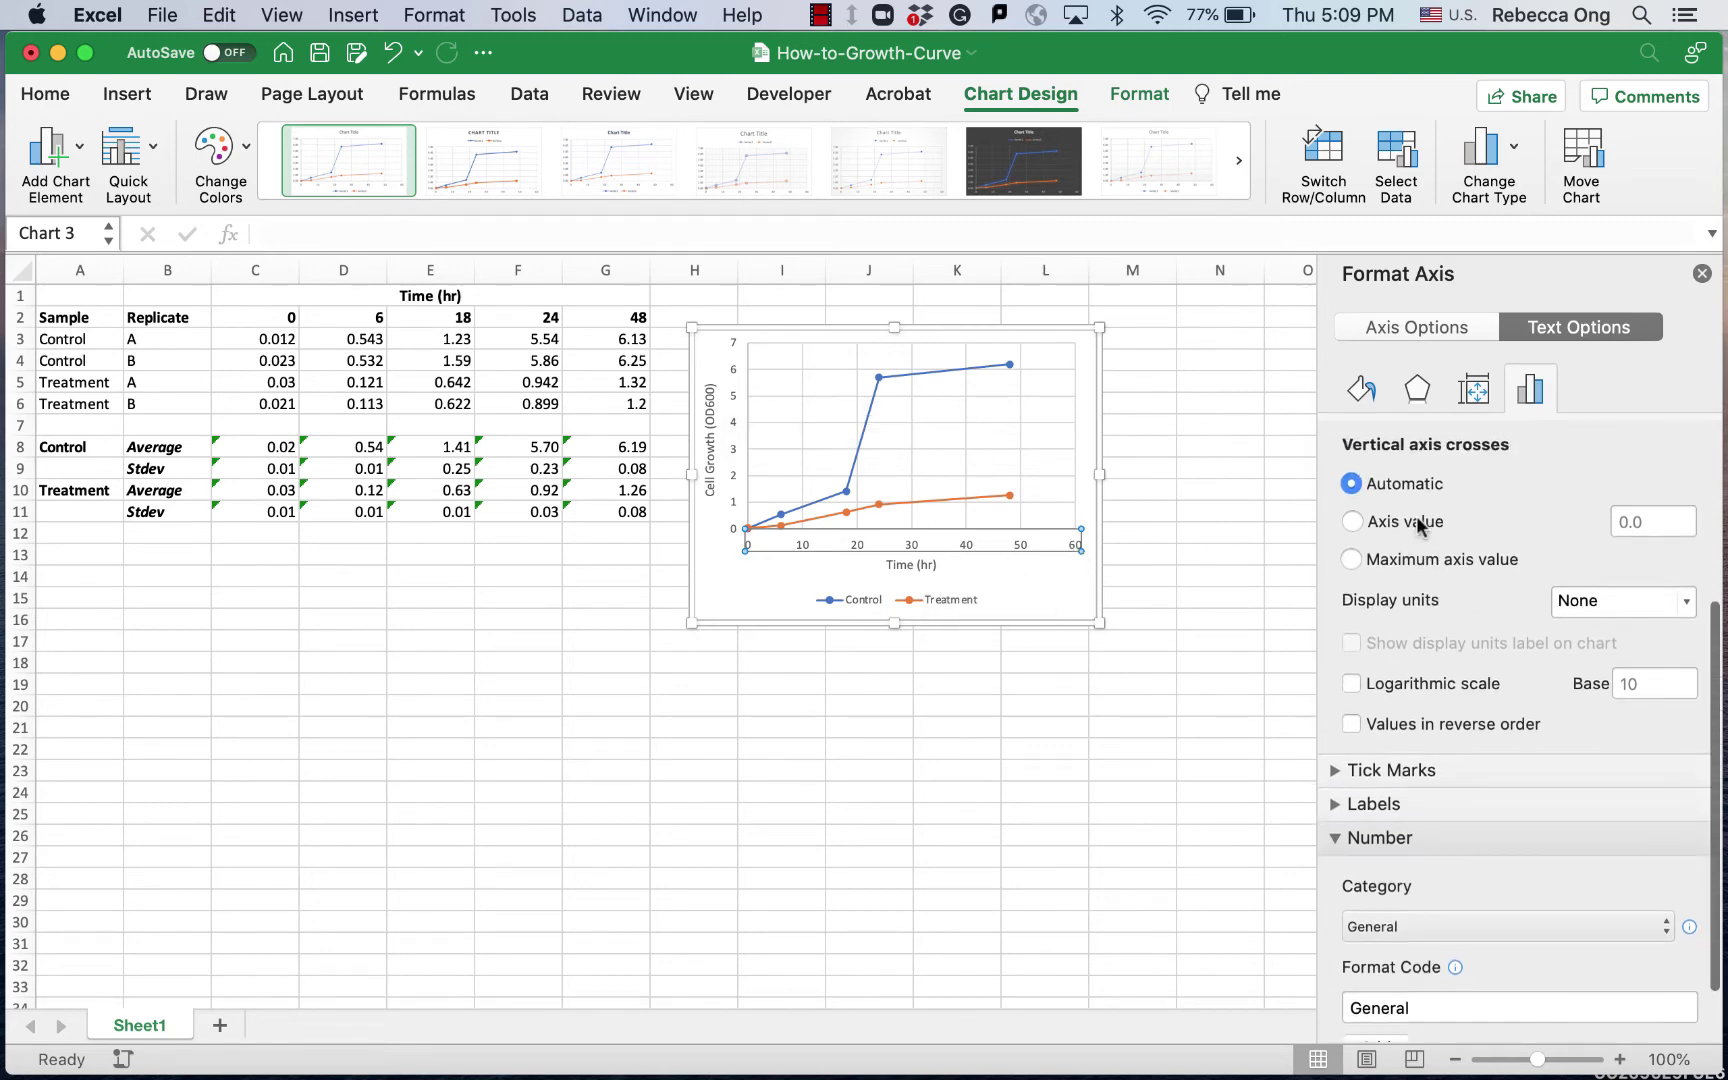
Set the time axis maximum bound to 50 and make the chart slightly narrower
scroll(1420, 525, up, 5)
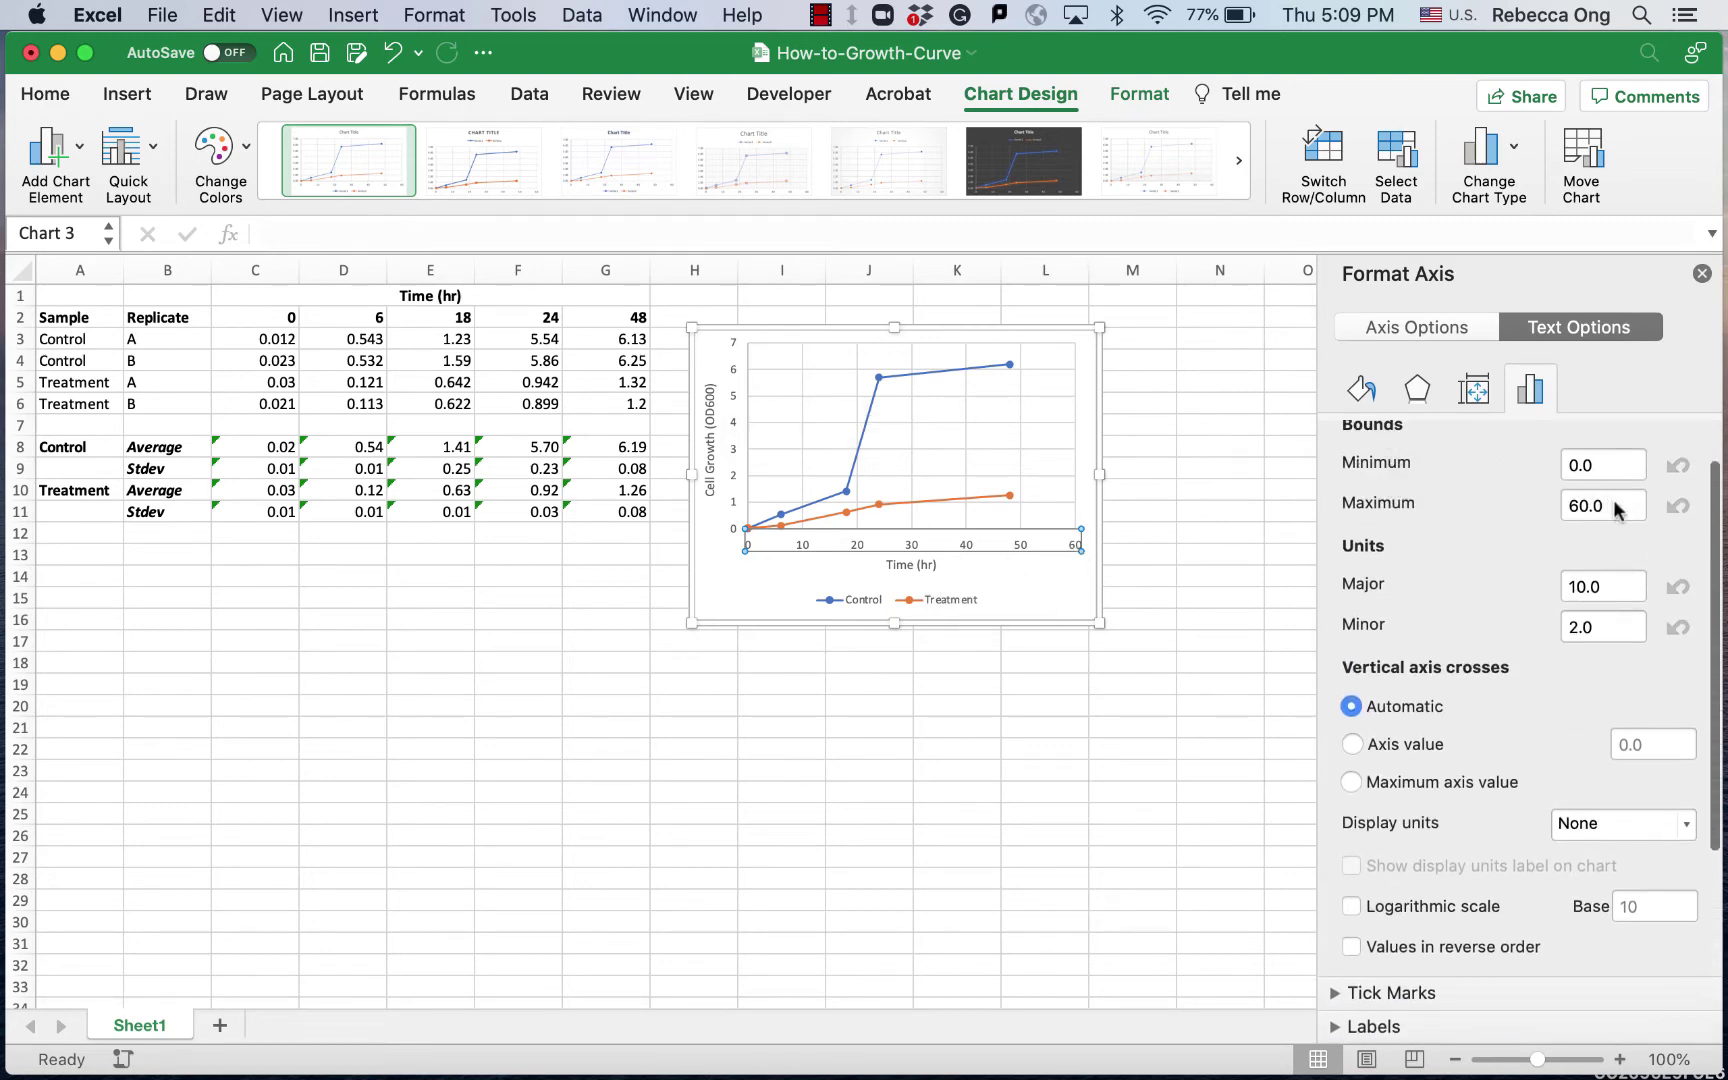
click(1615, 504)
text(50)
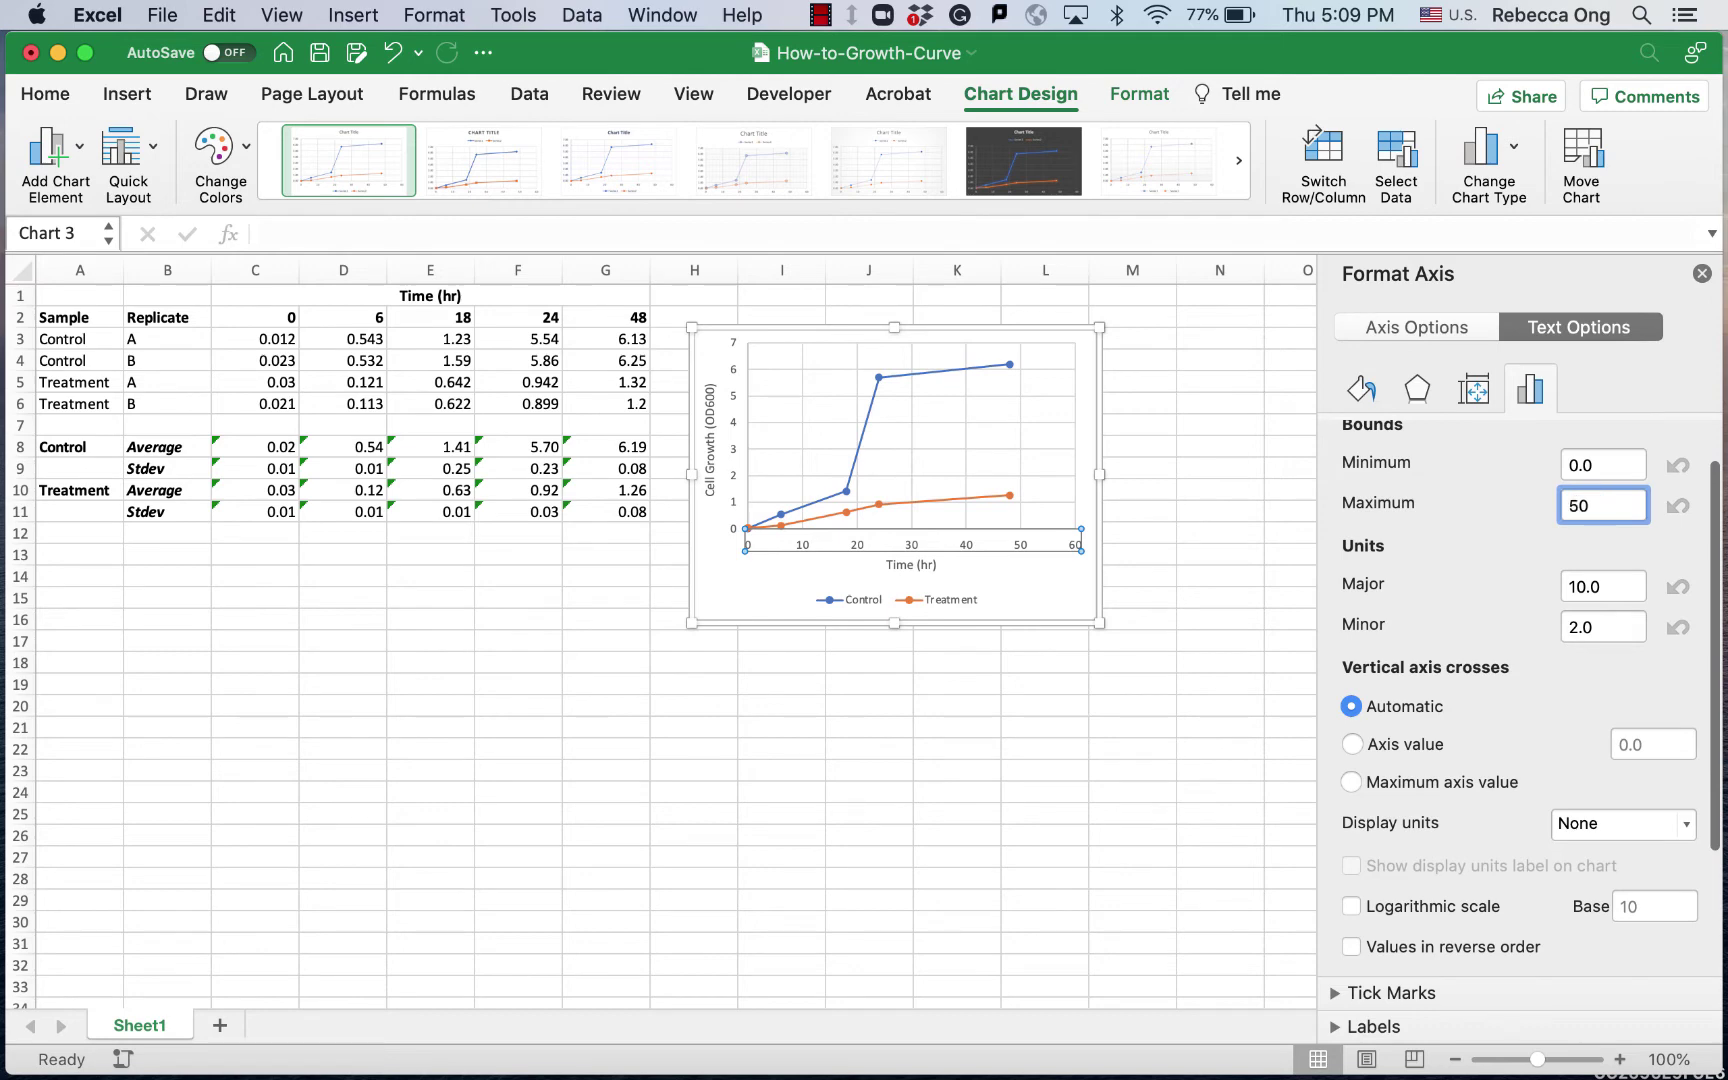
key(Return)
drag(1099, 475, 1056, 476)
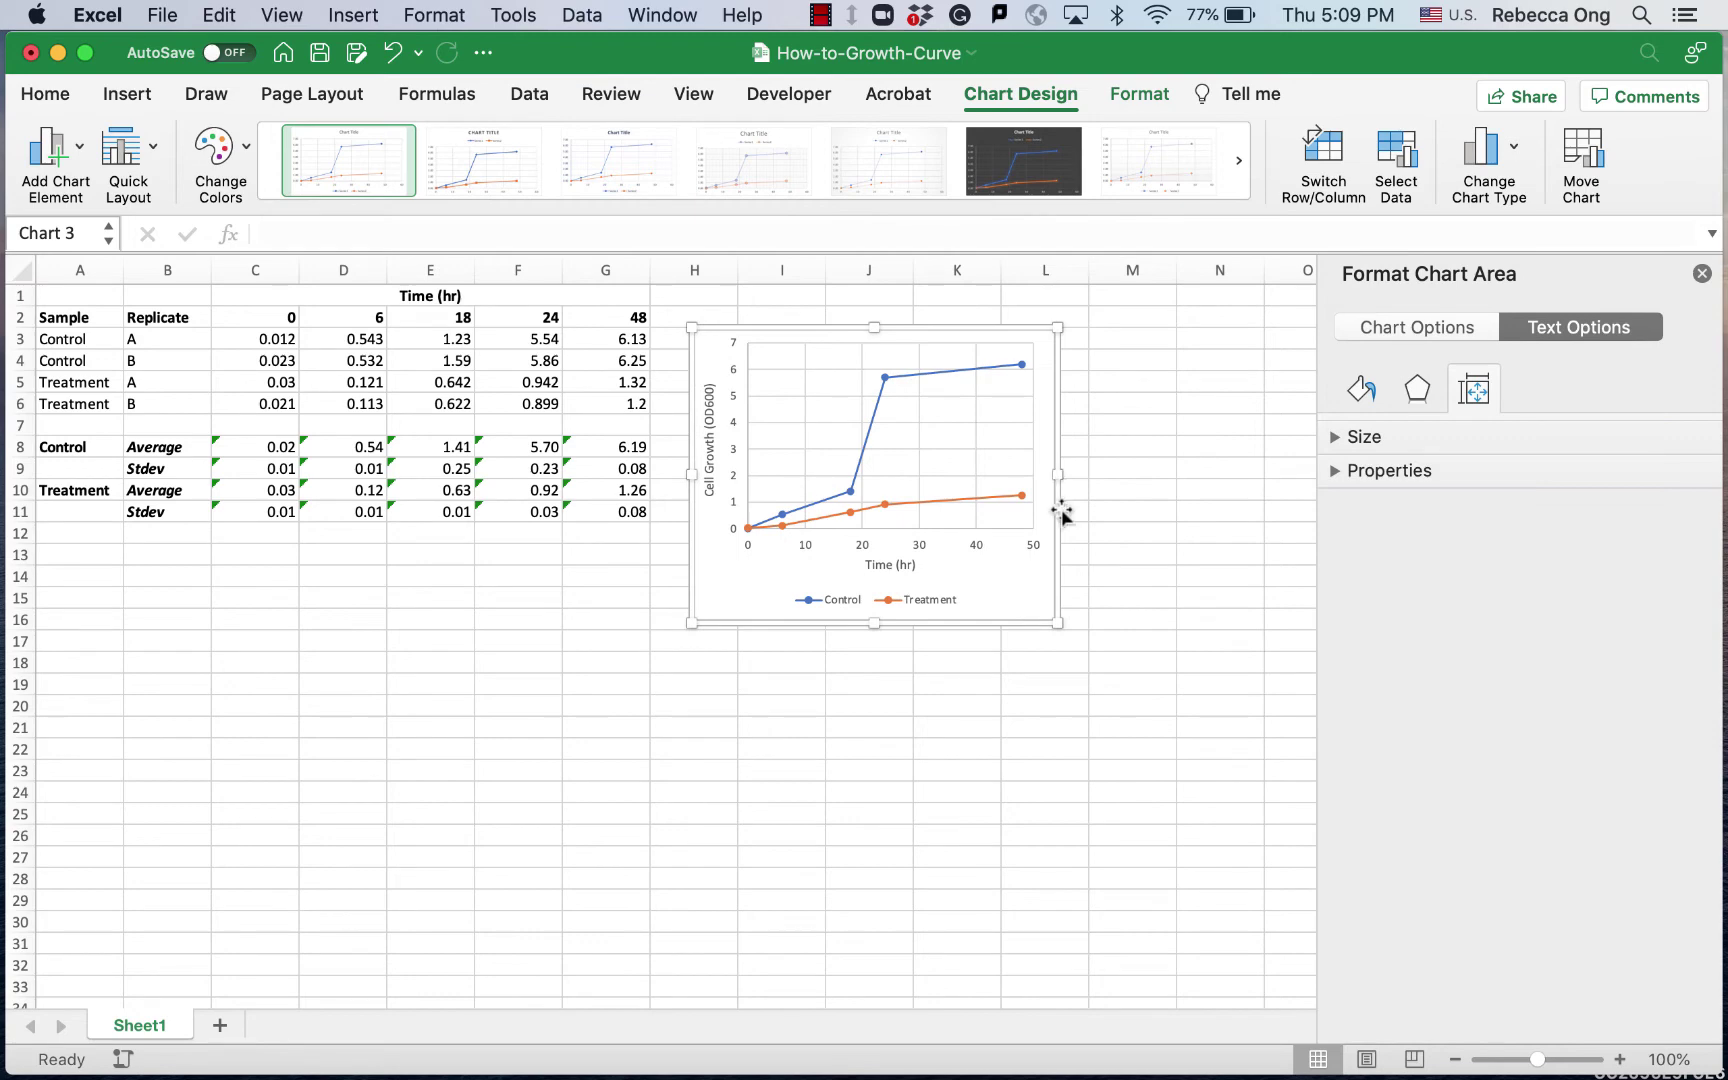
Paste a copy of the growth chart and move it beside the original
click(1702, 273)
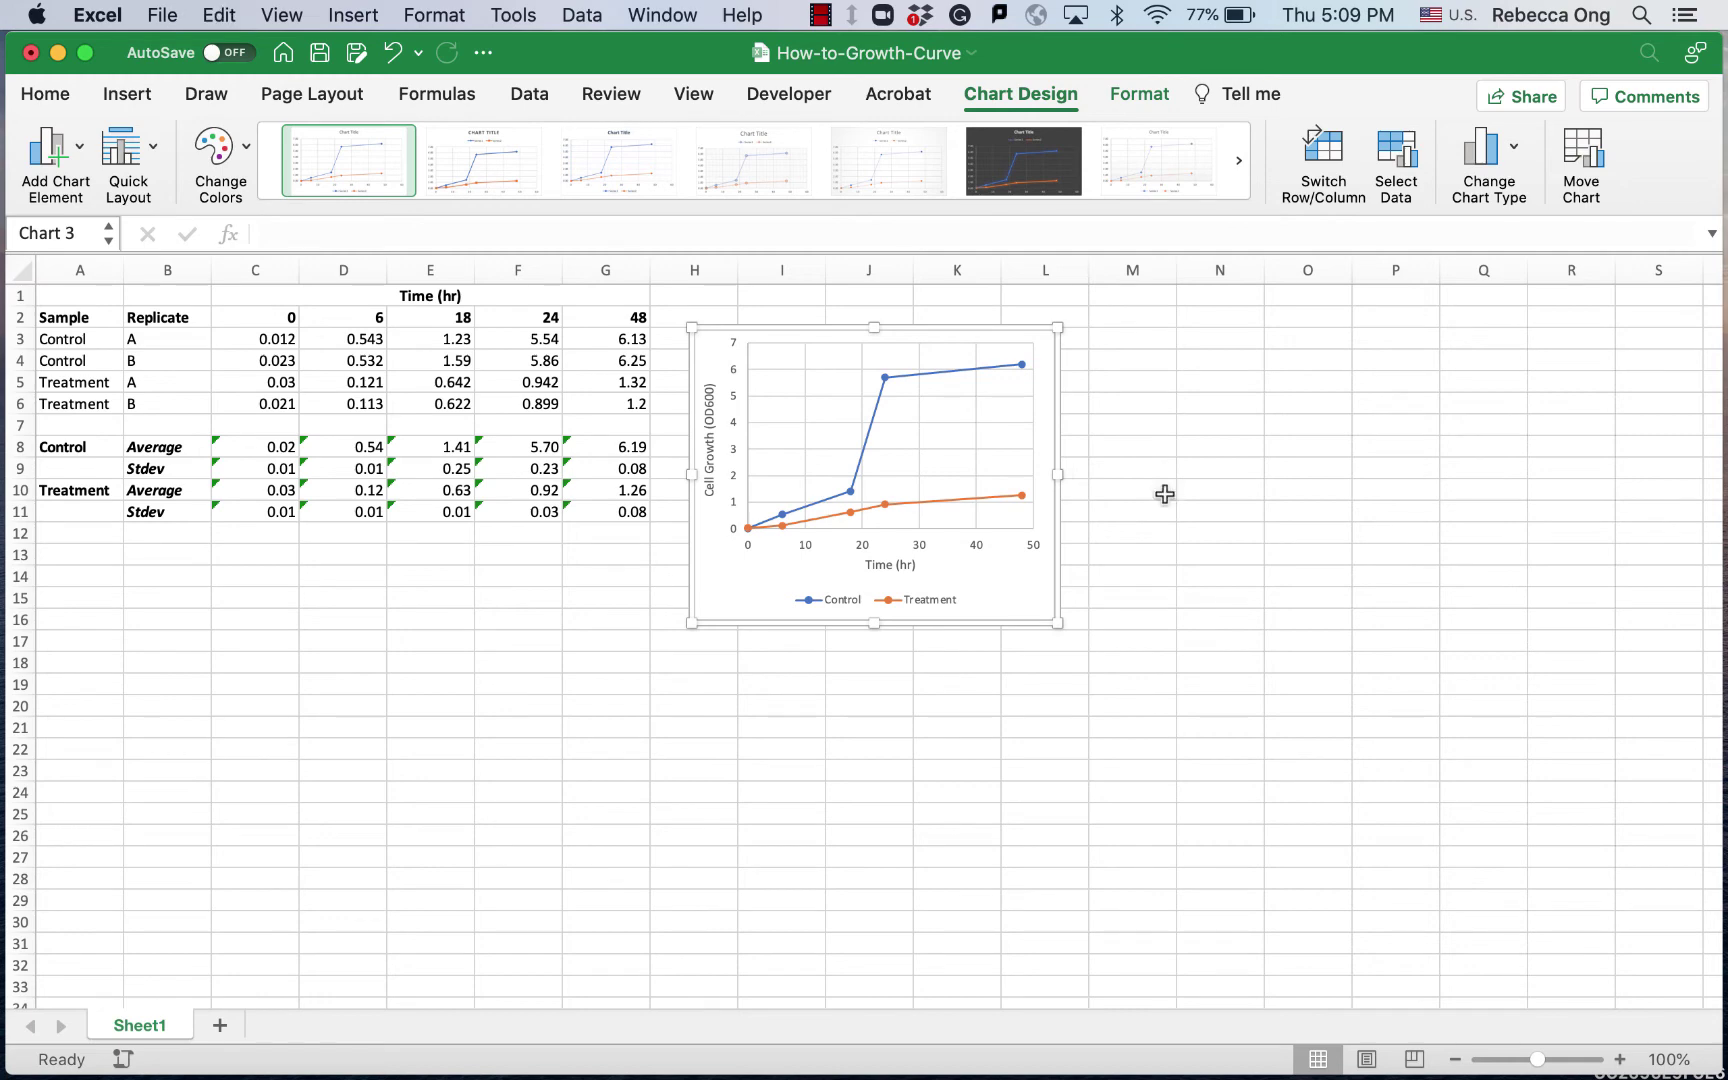
click(1130, 550)
key(super+v)
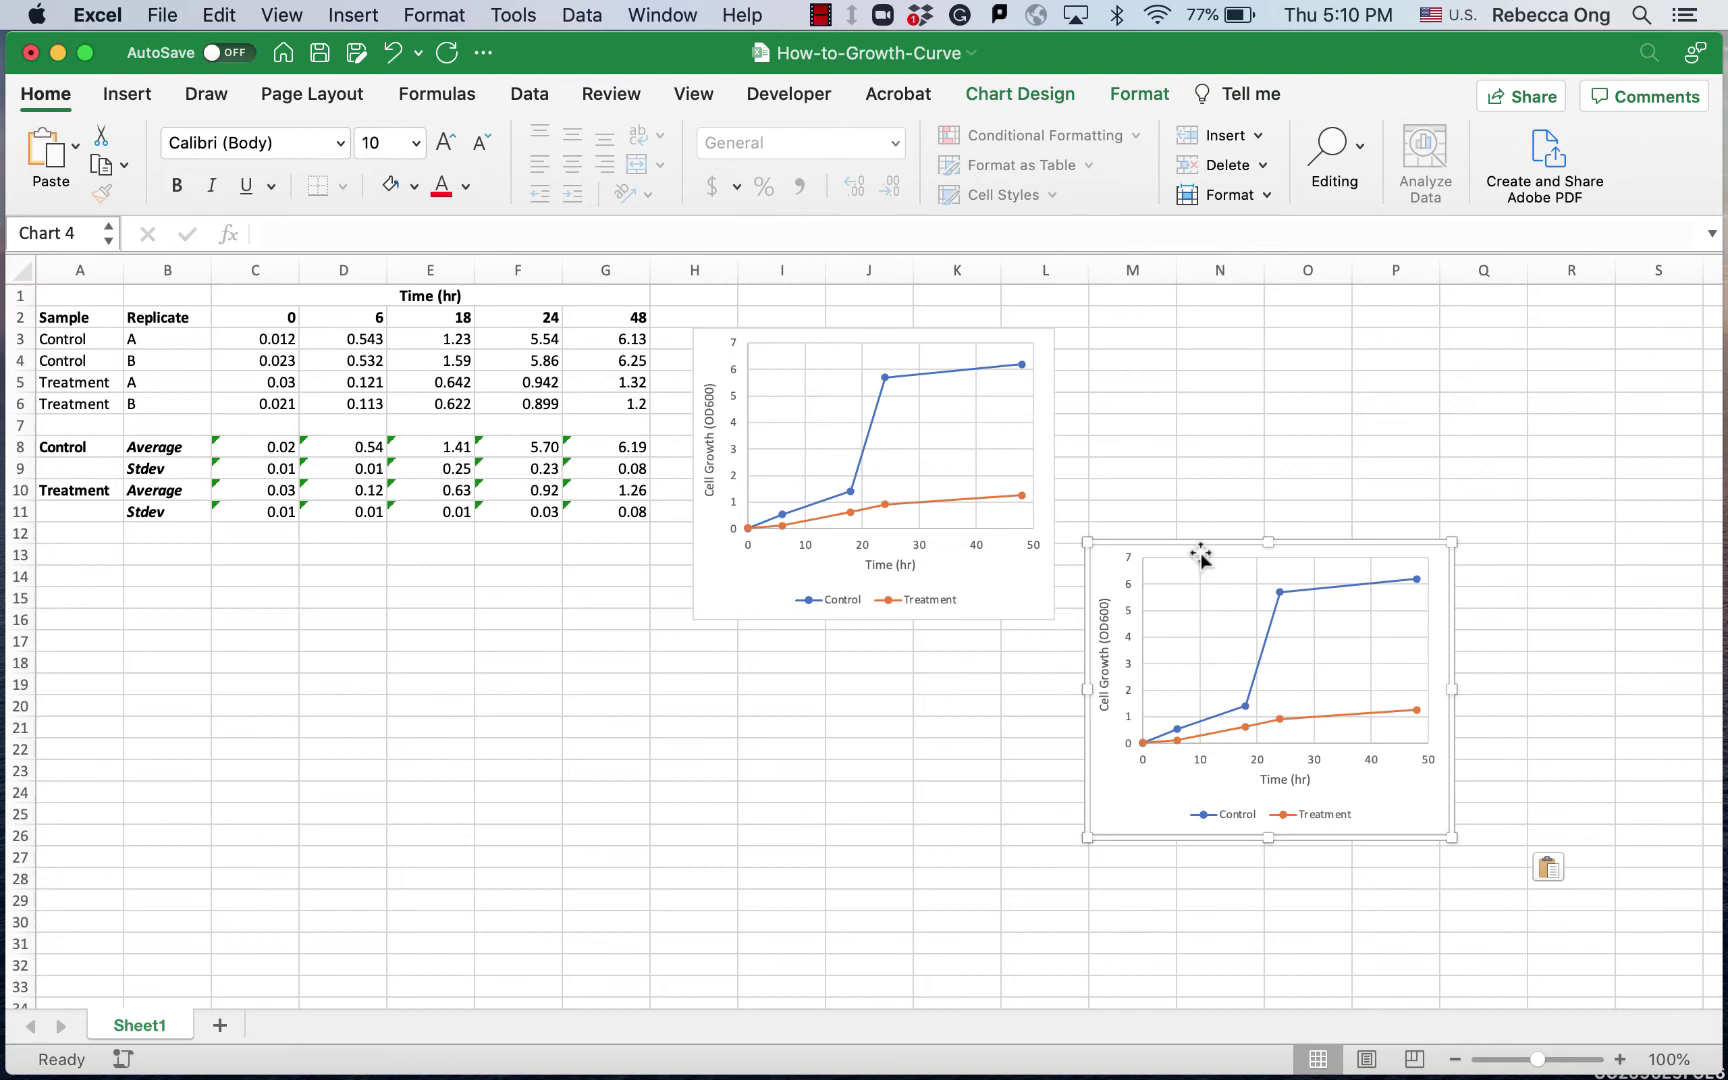
drag(1204, 546, 1176, 332)
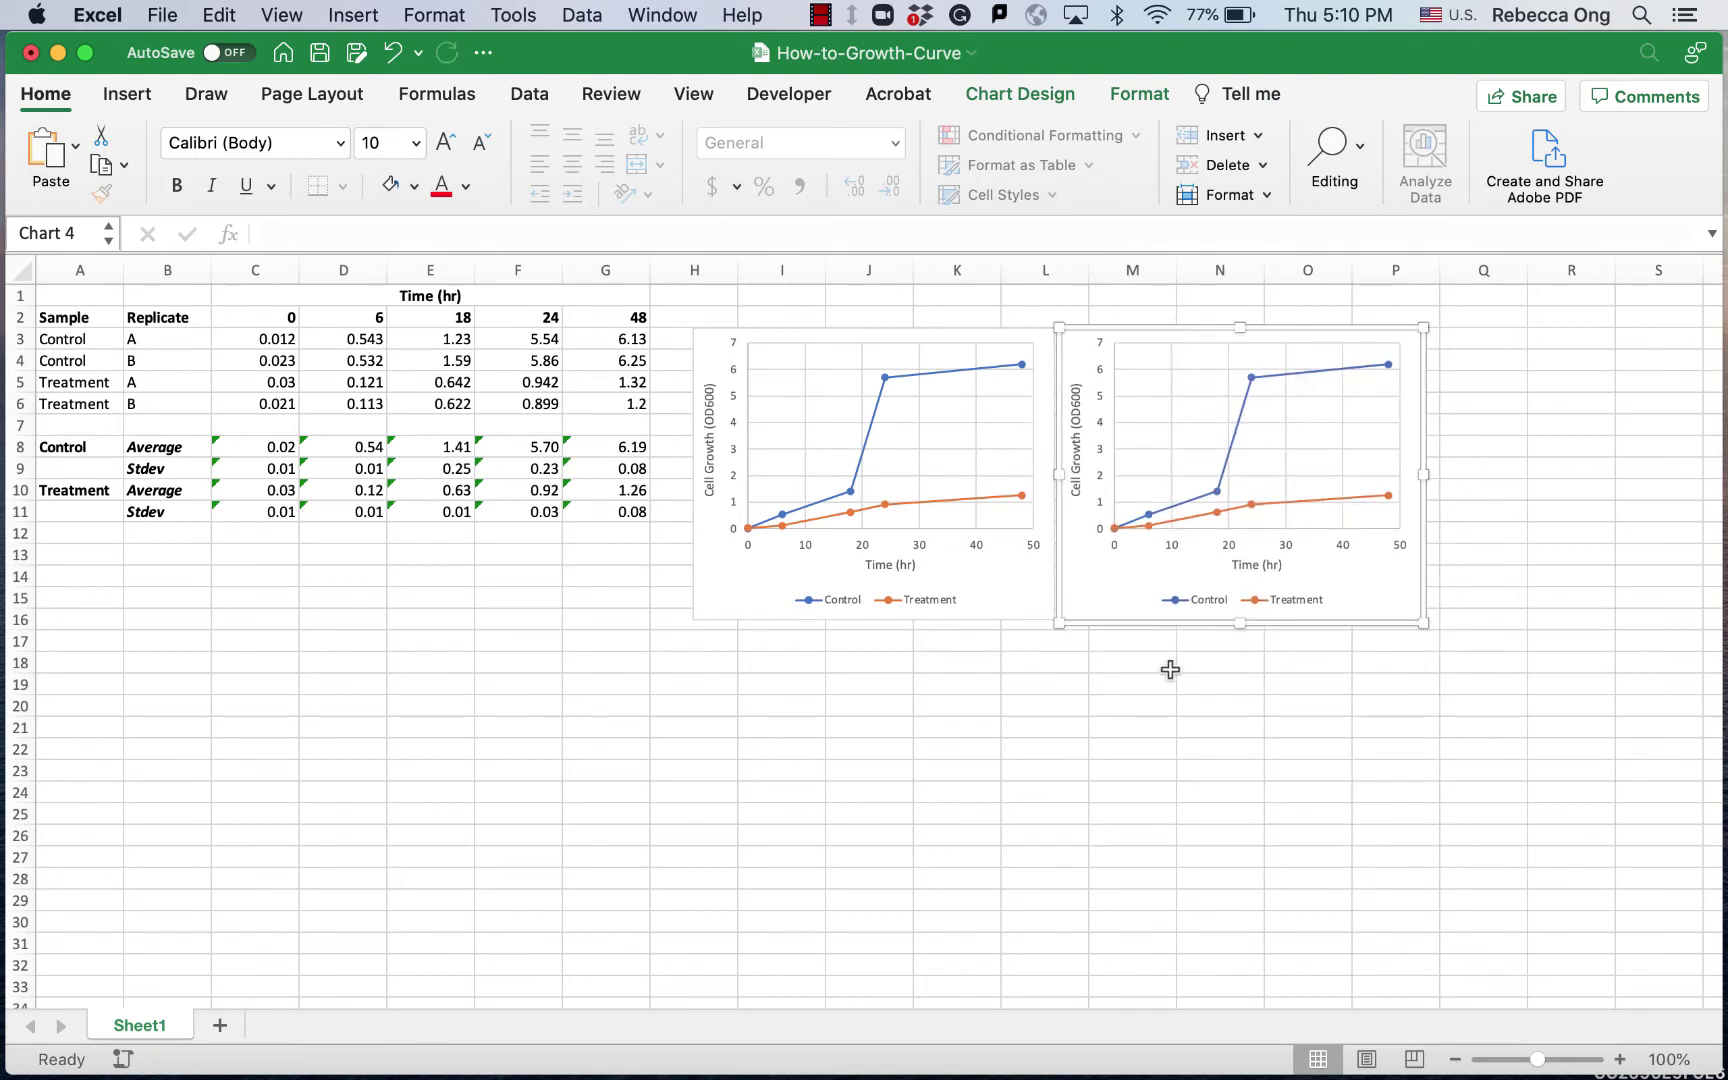
Delete the Treatment line from the first chart and the Control line from the second
click(936, 497)
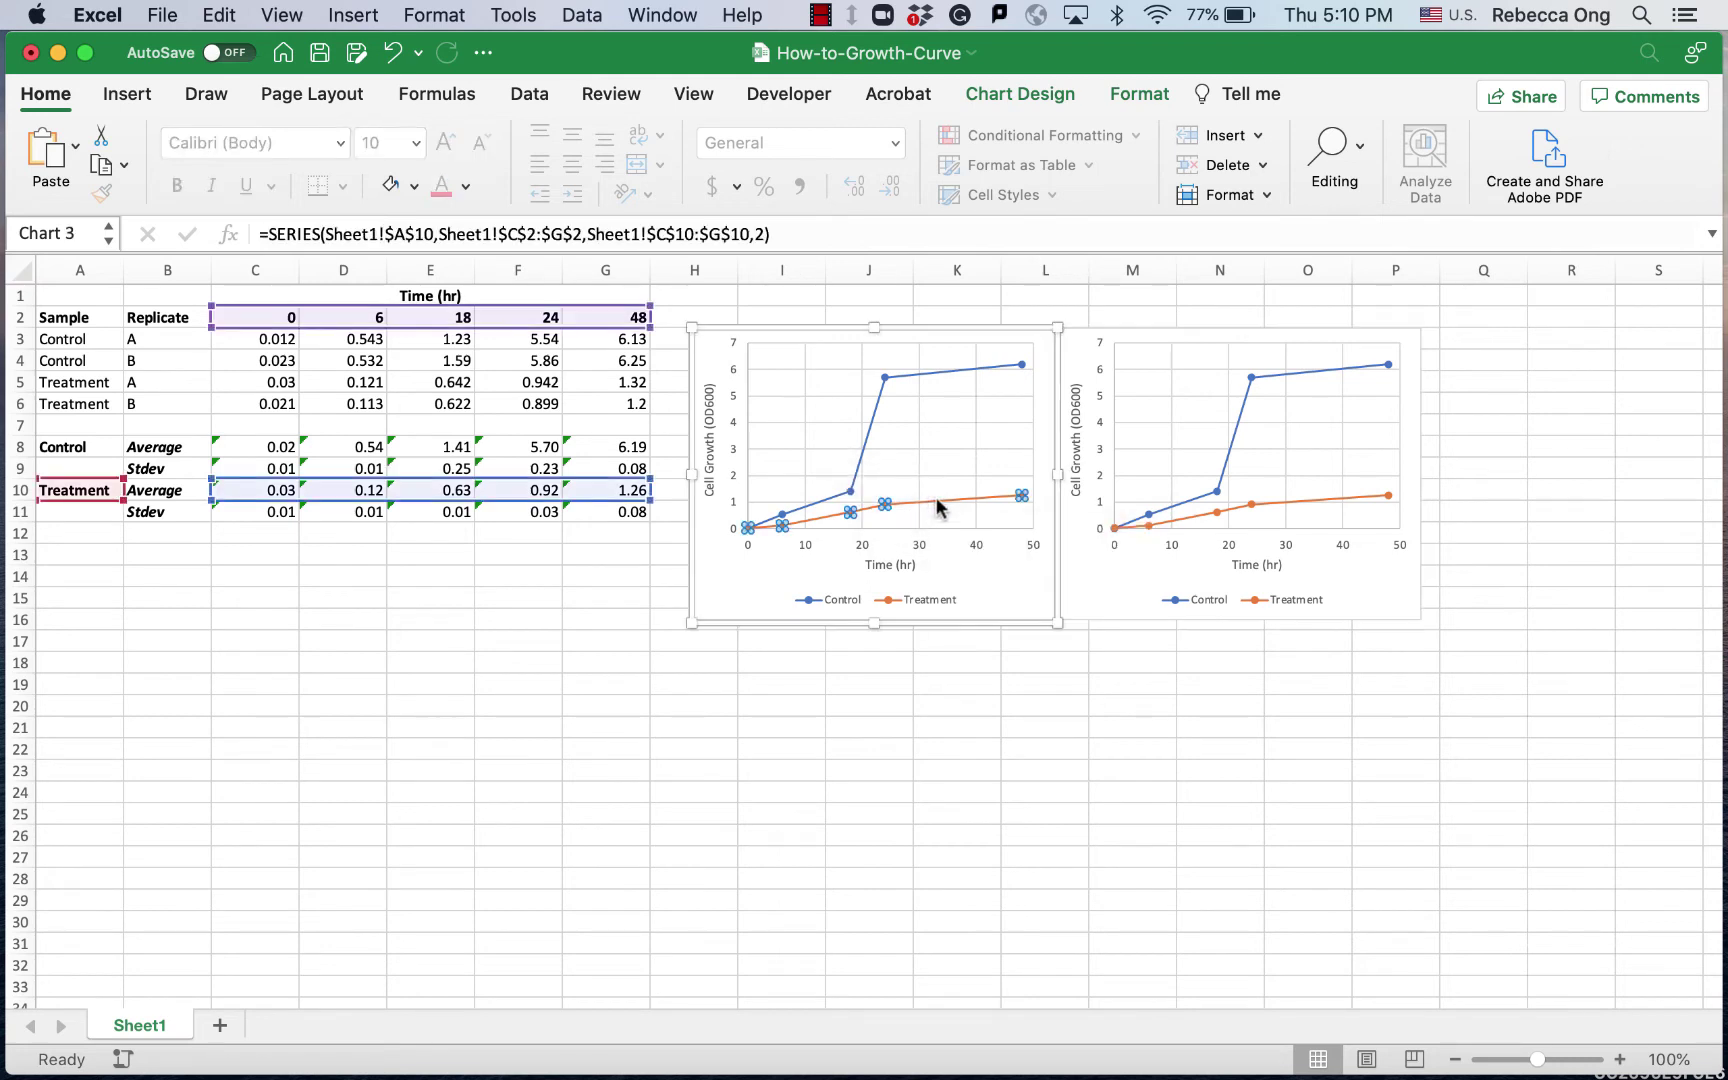
key(Delete)
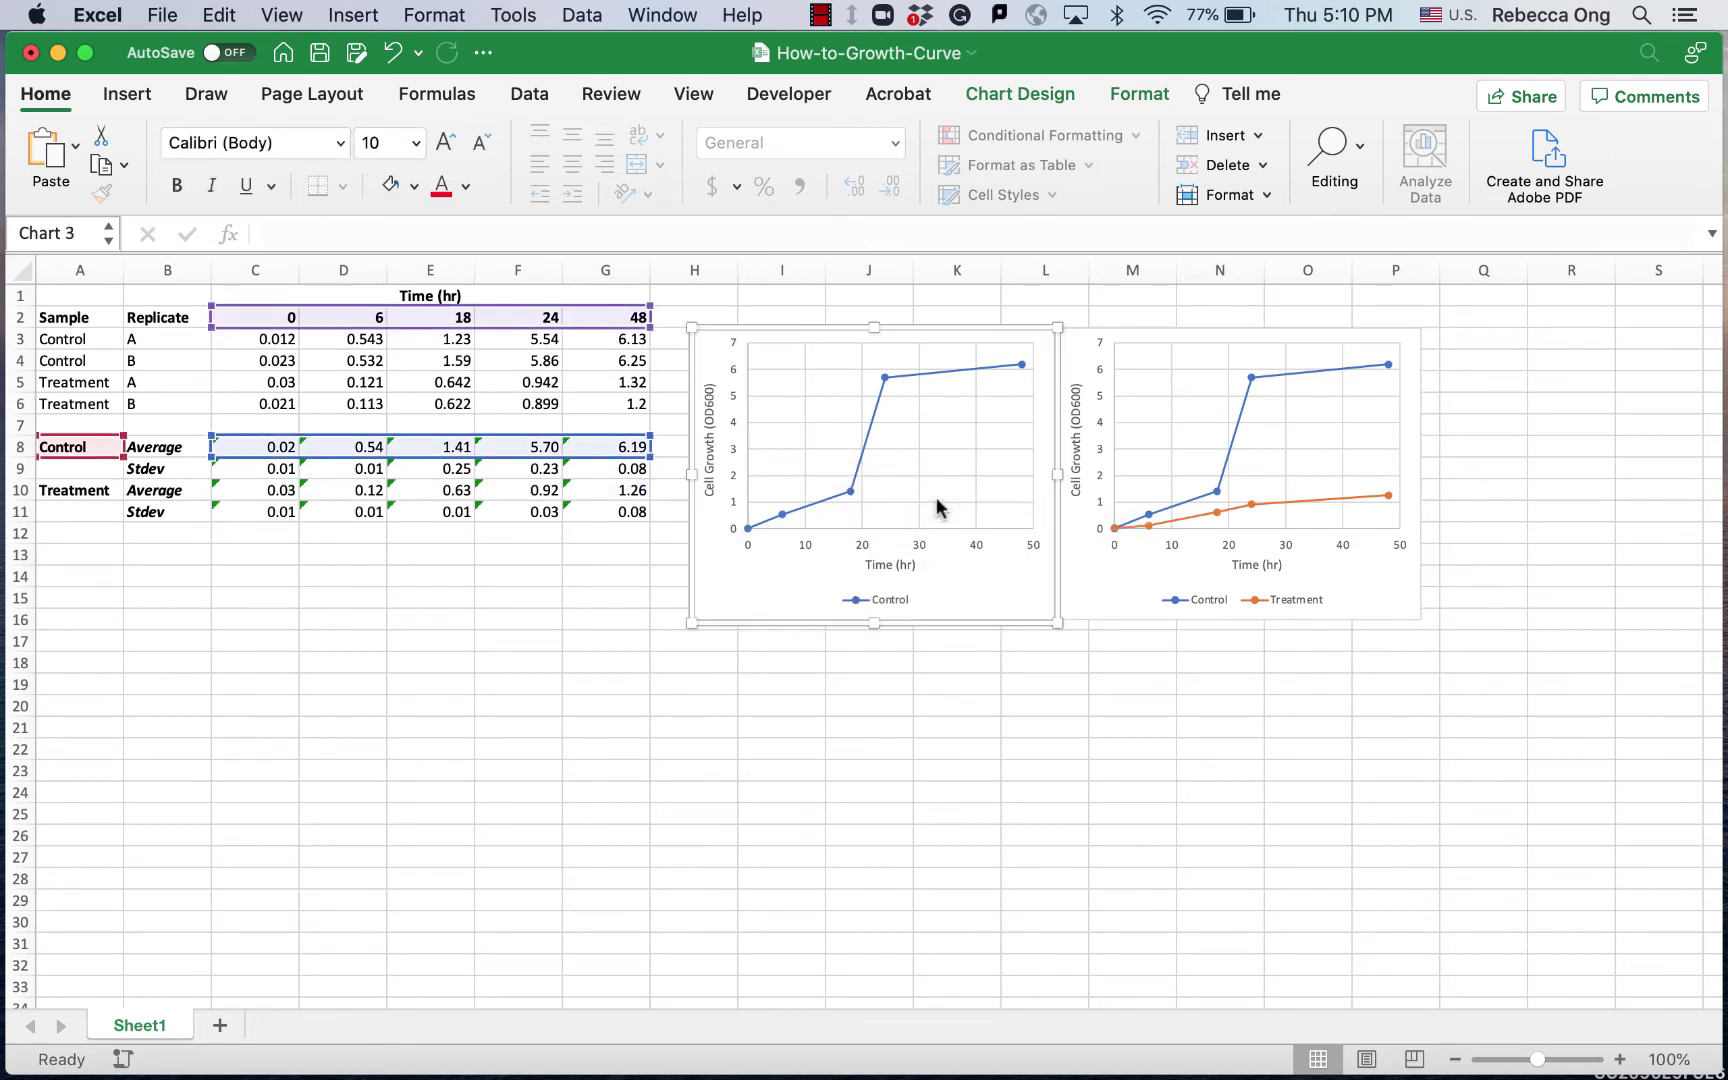
click(1319, 372)
key(Delete)
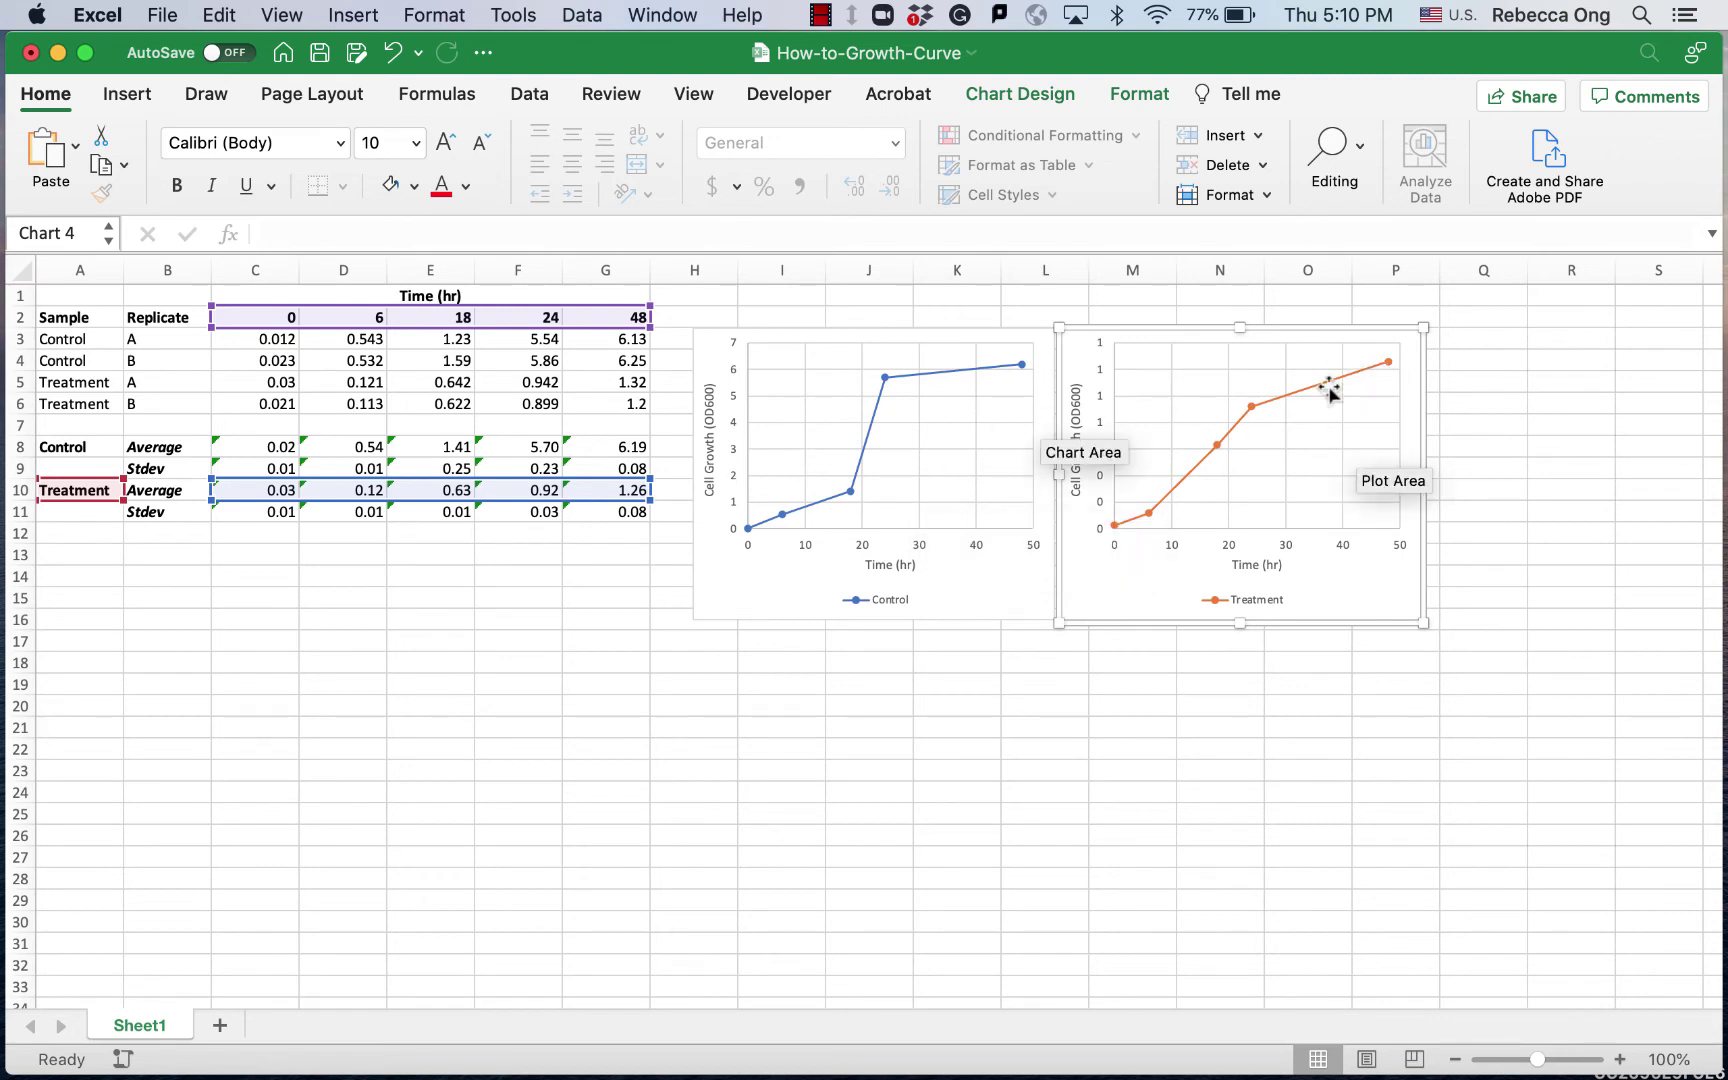
Set the Treatment chart's vertical axis maximum bound to 7
click(1099, 416)
double_click(1099, 412)
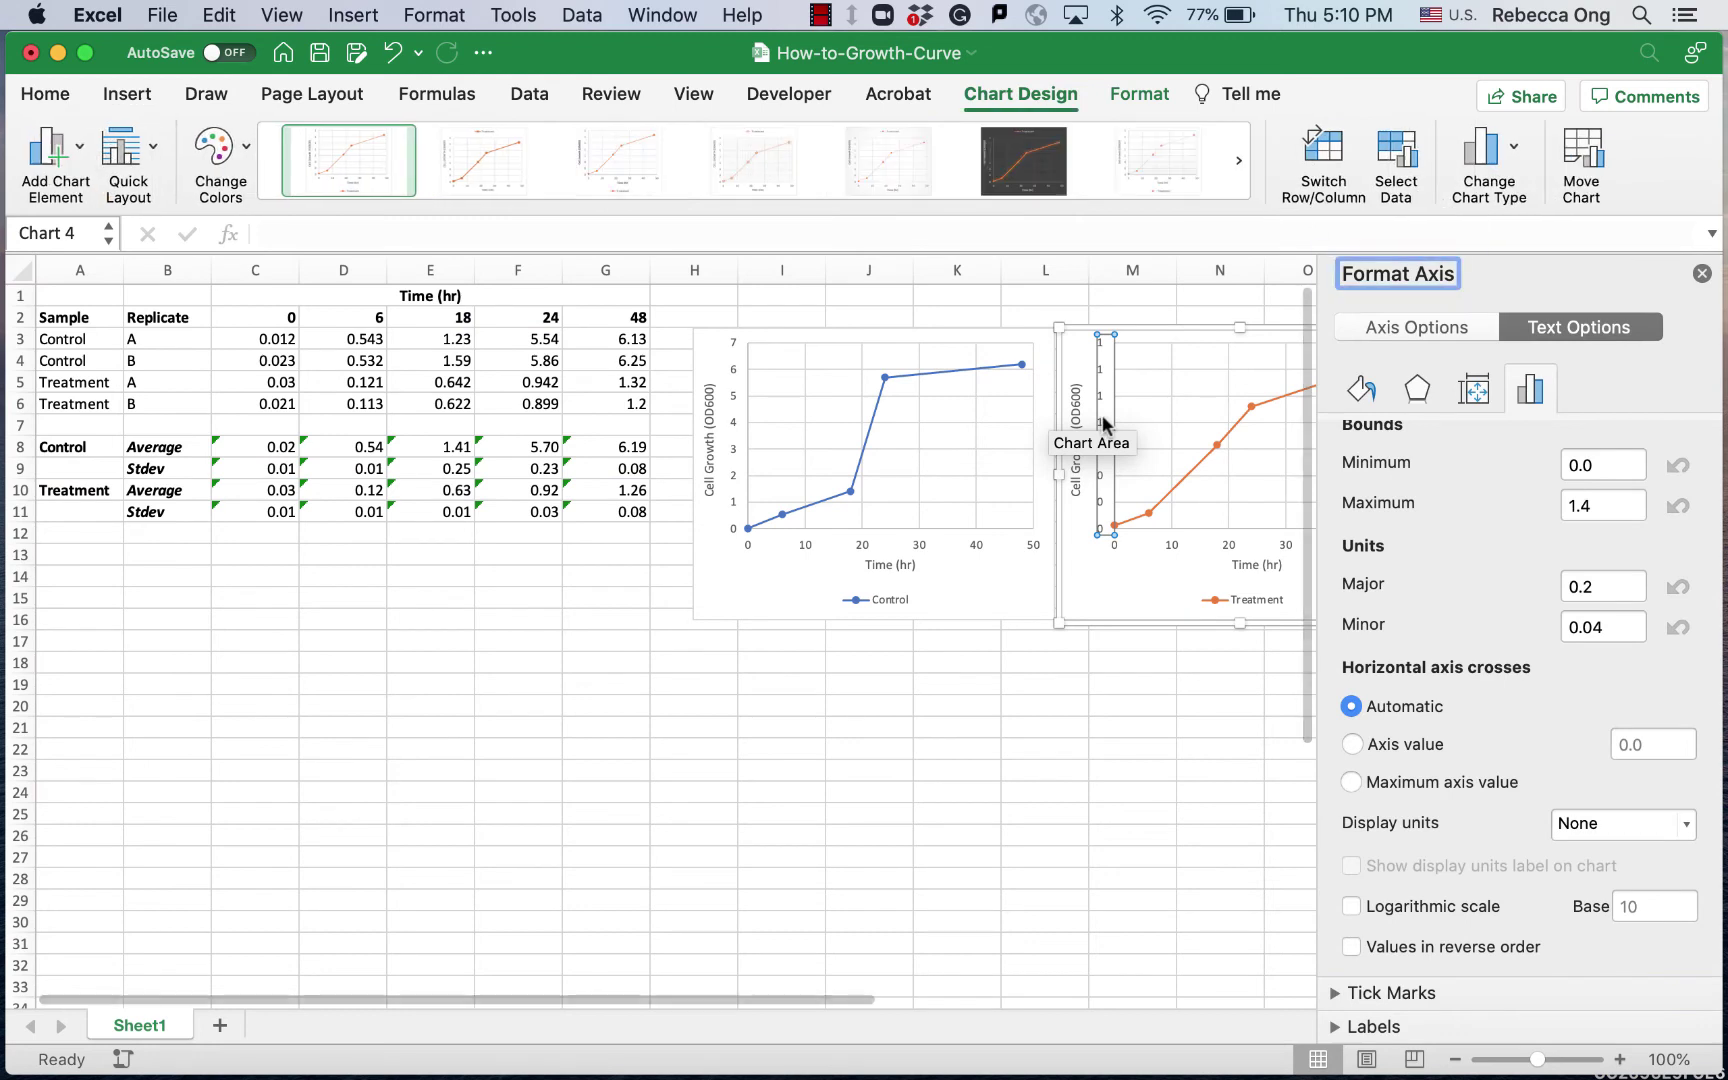
double_click(1639, 515)
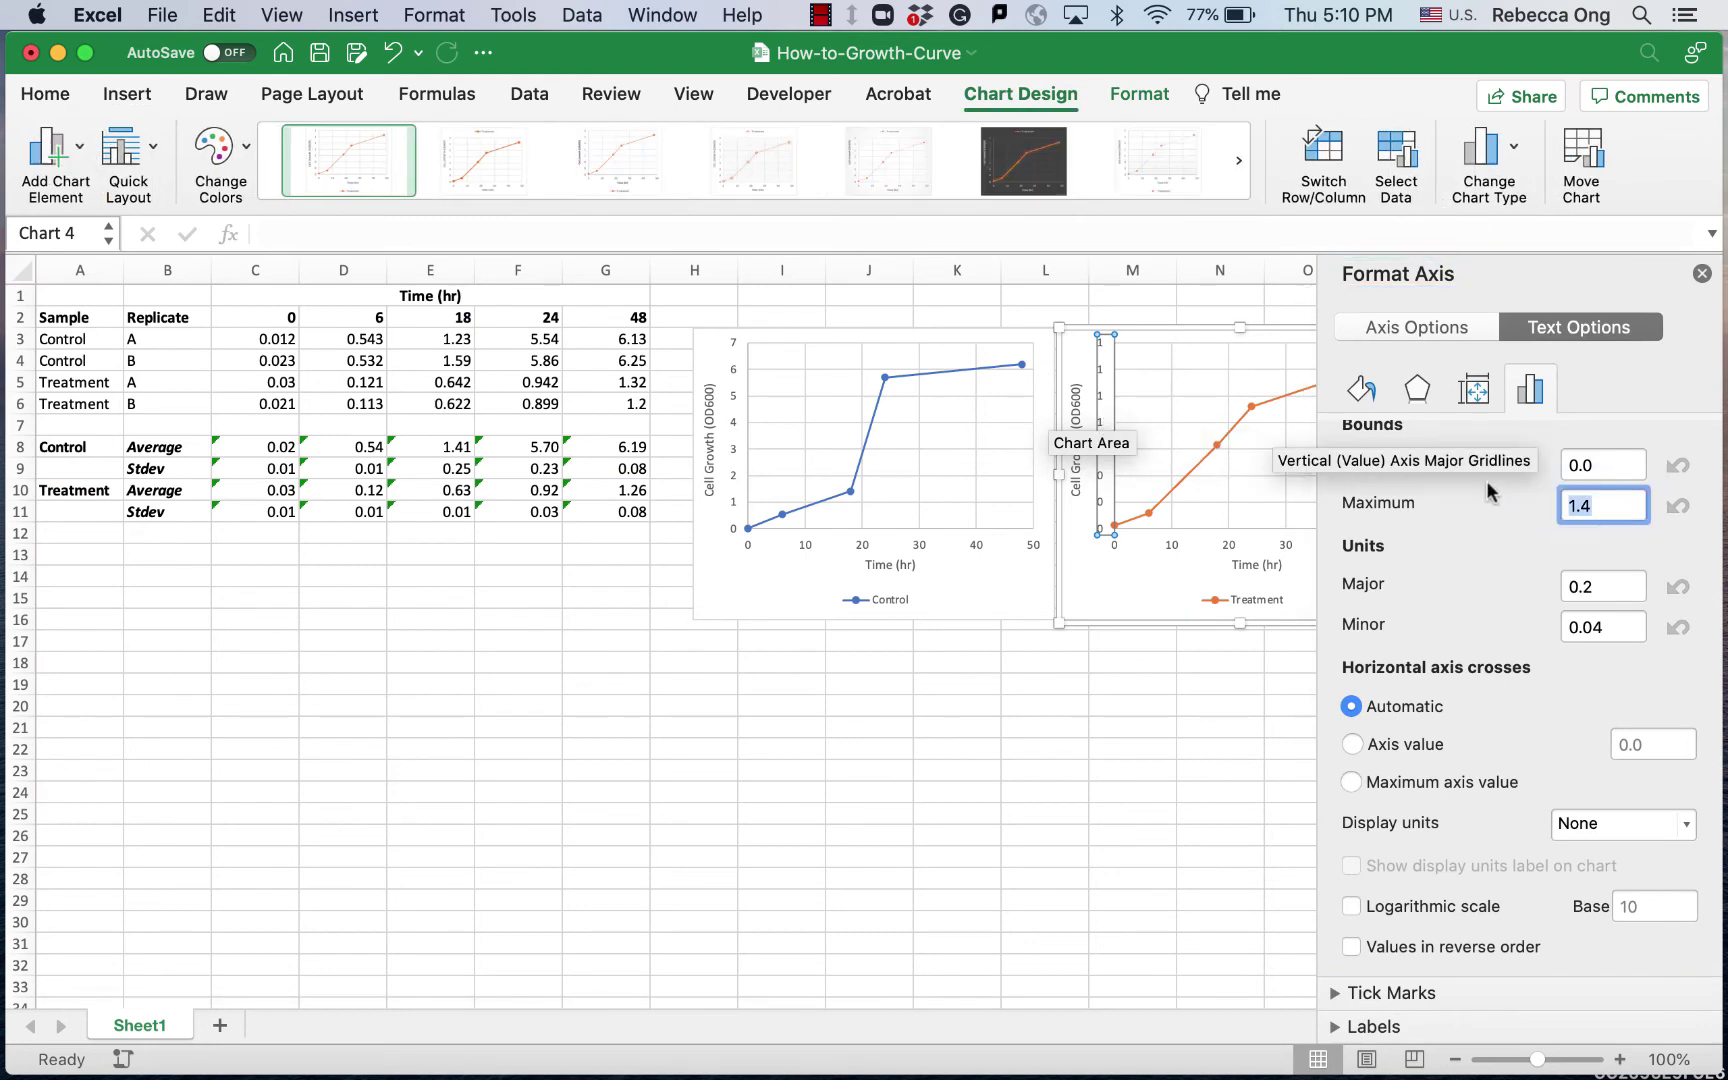
text(7)
key(Return)
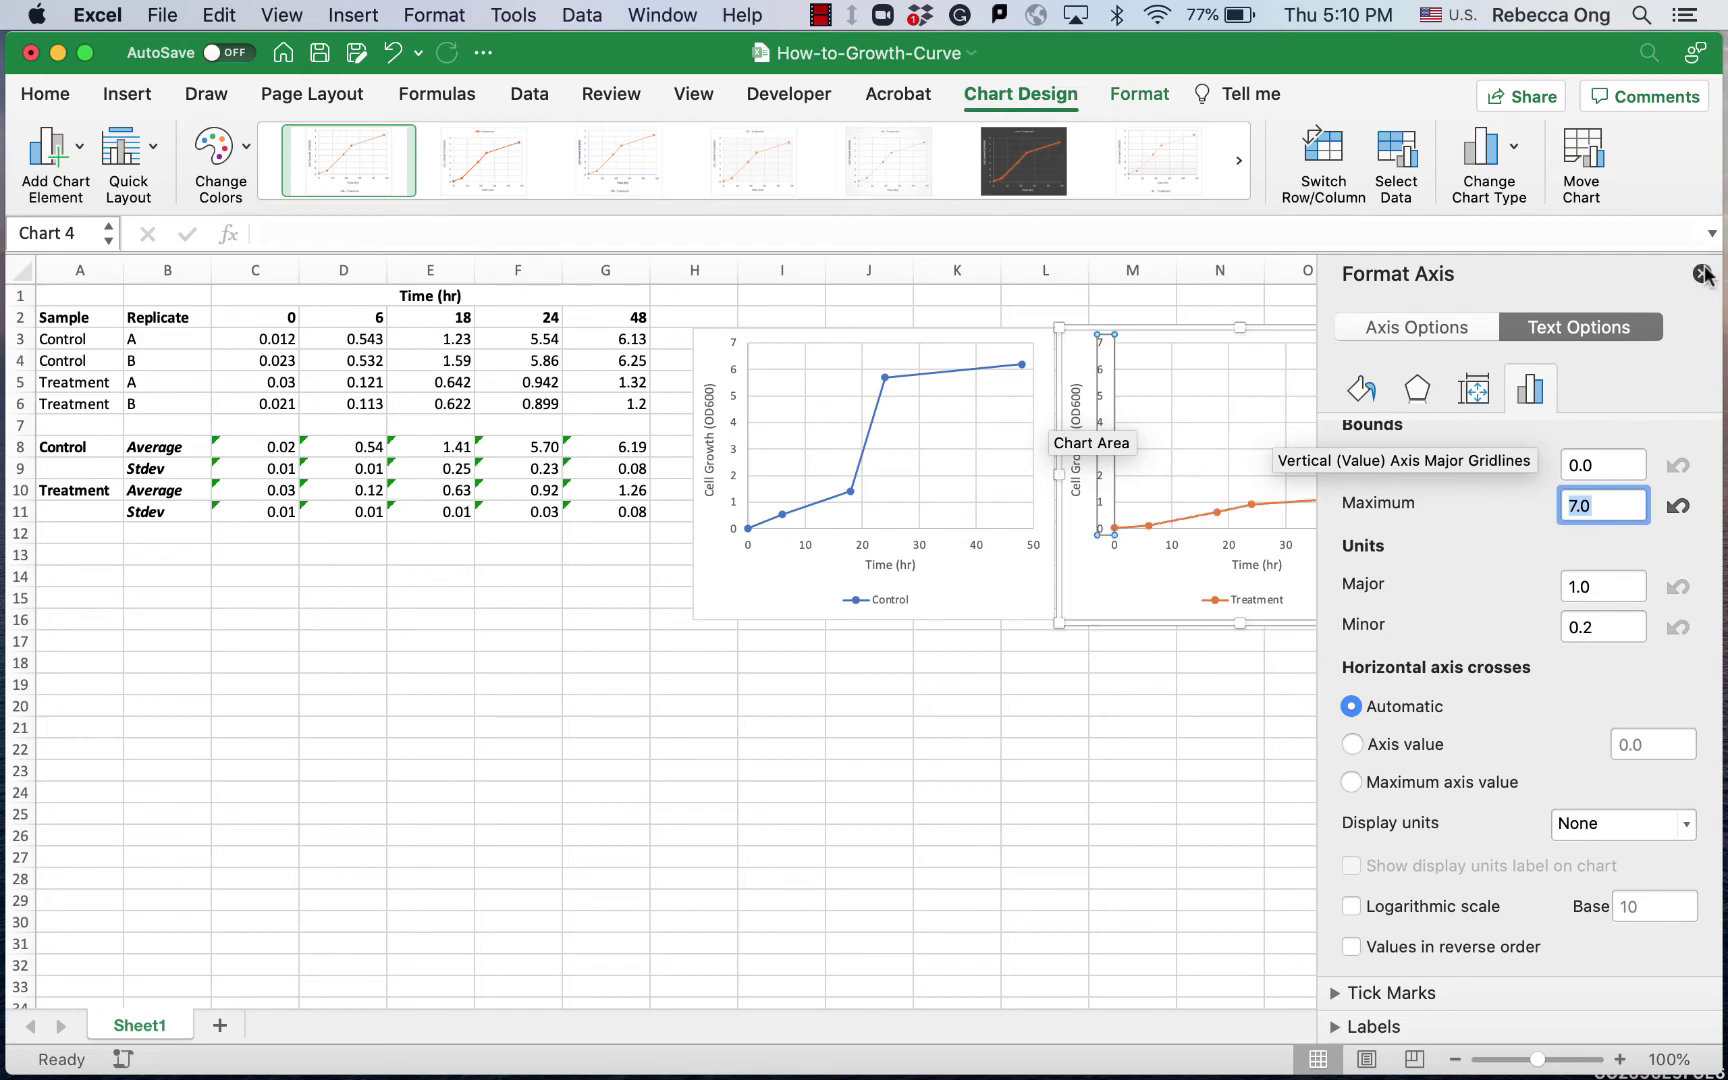
click(1703, 275)
click(1106, 826)
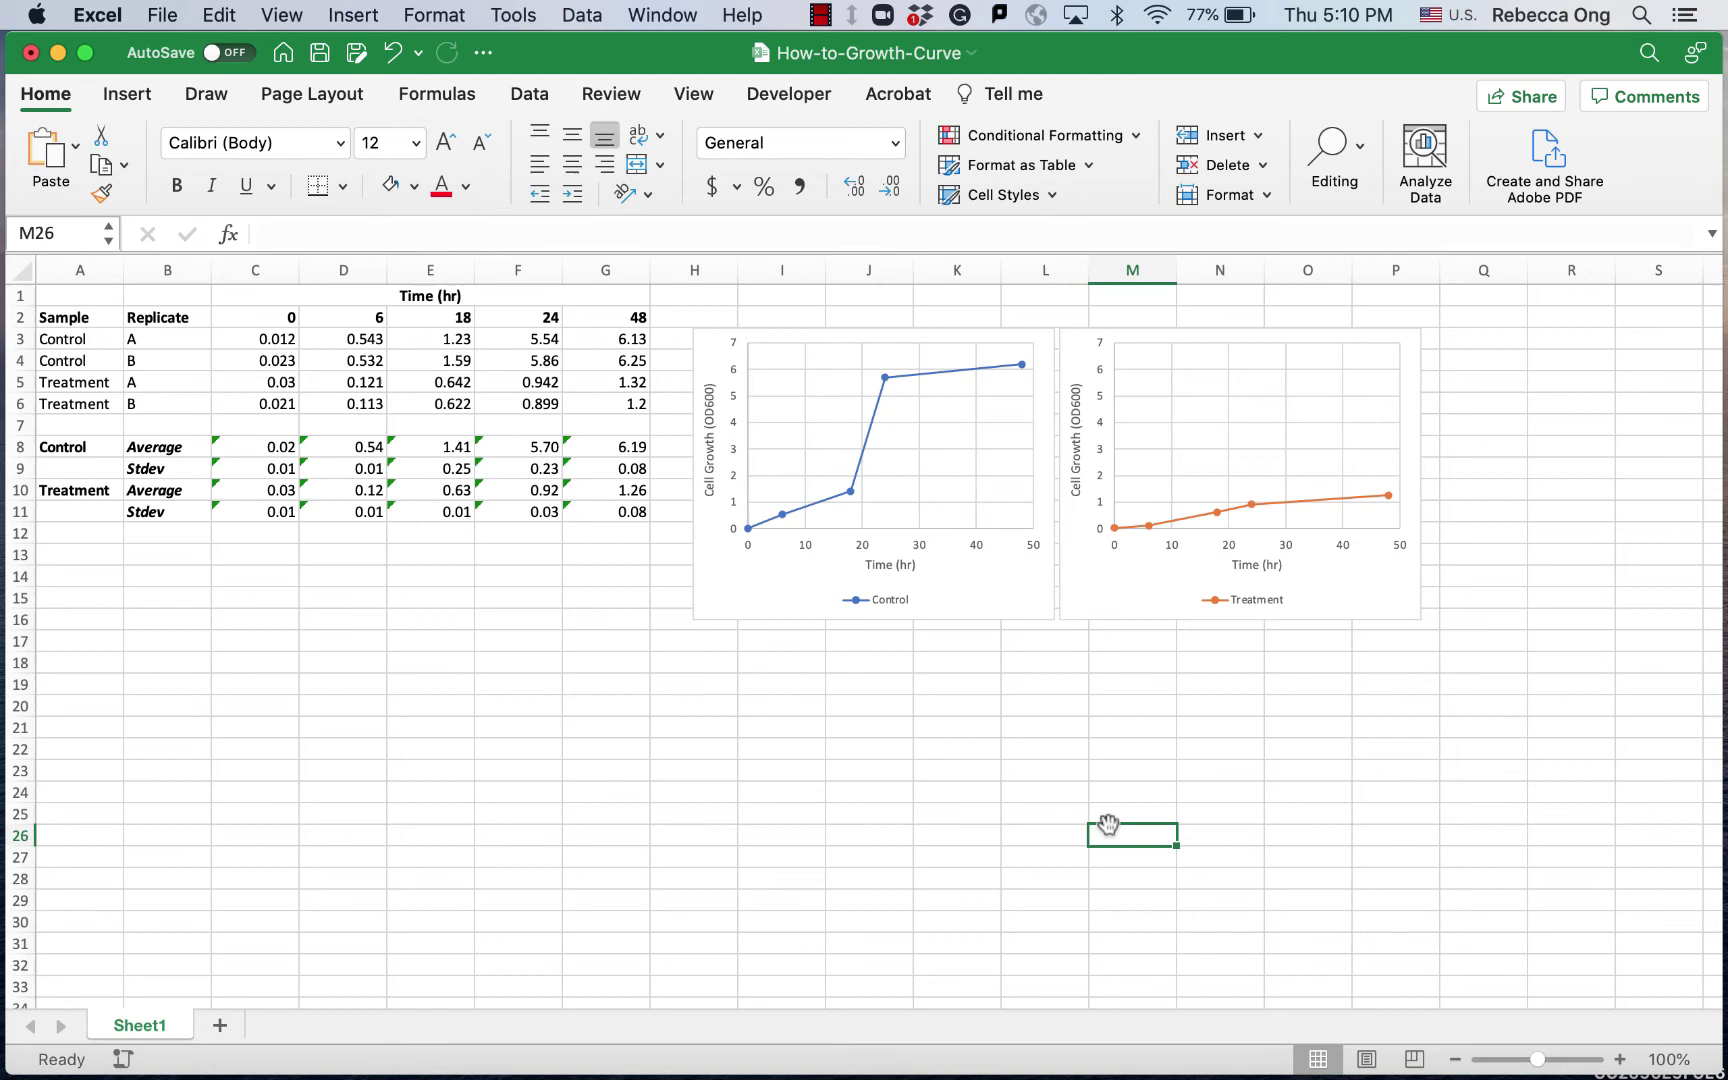
Add standard deviation error bars to the Control series
click(781, 727)
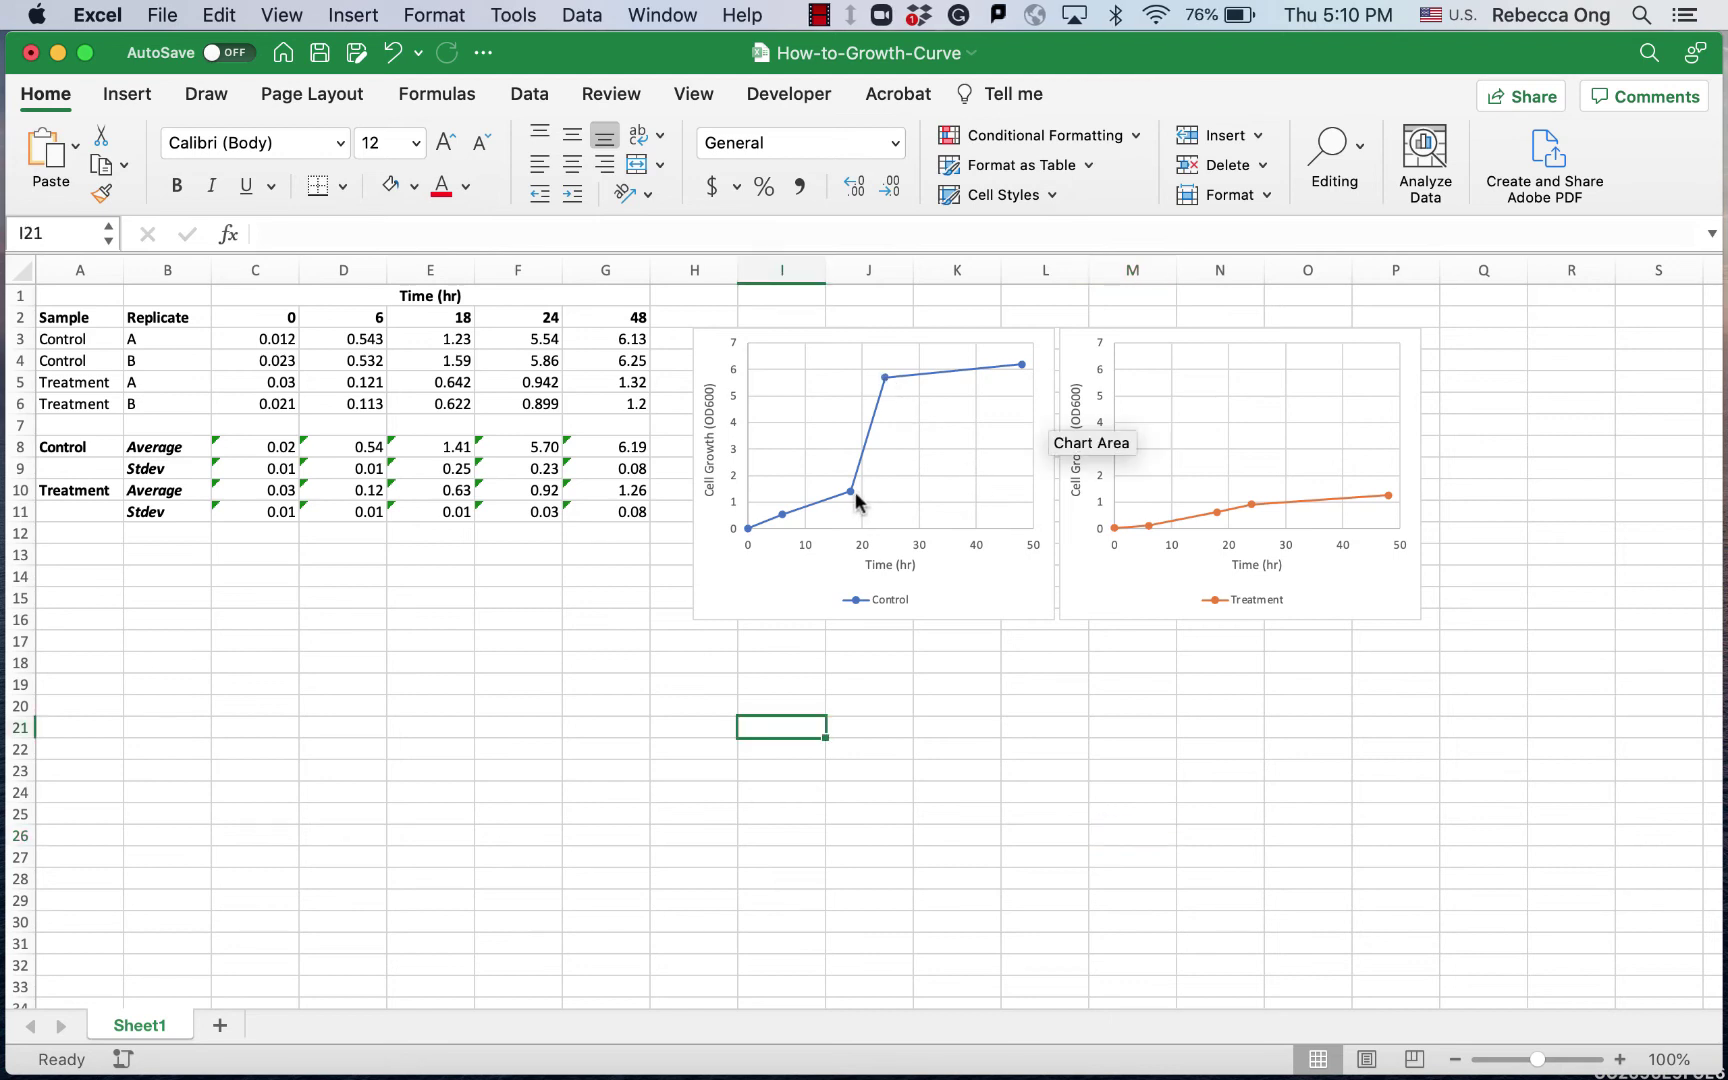
click(853, 497)
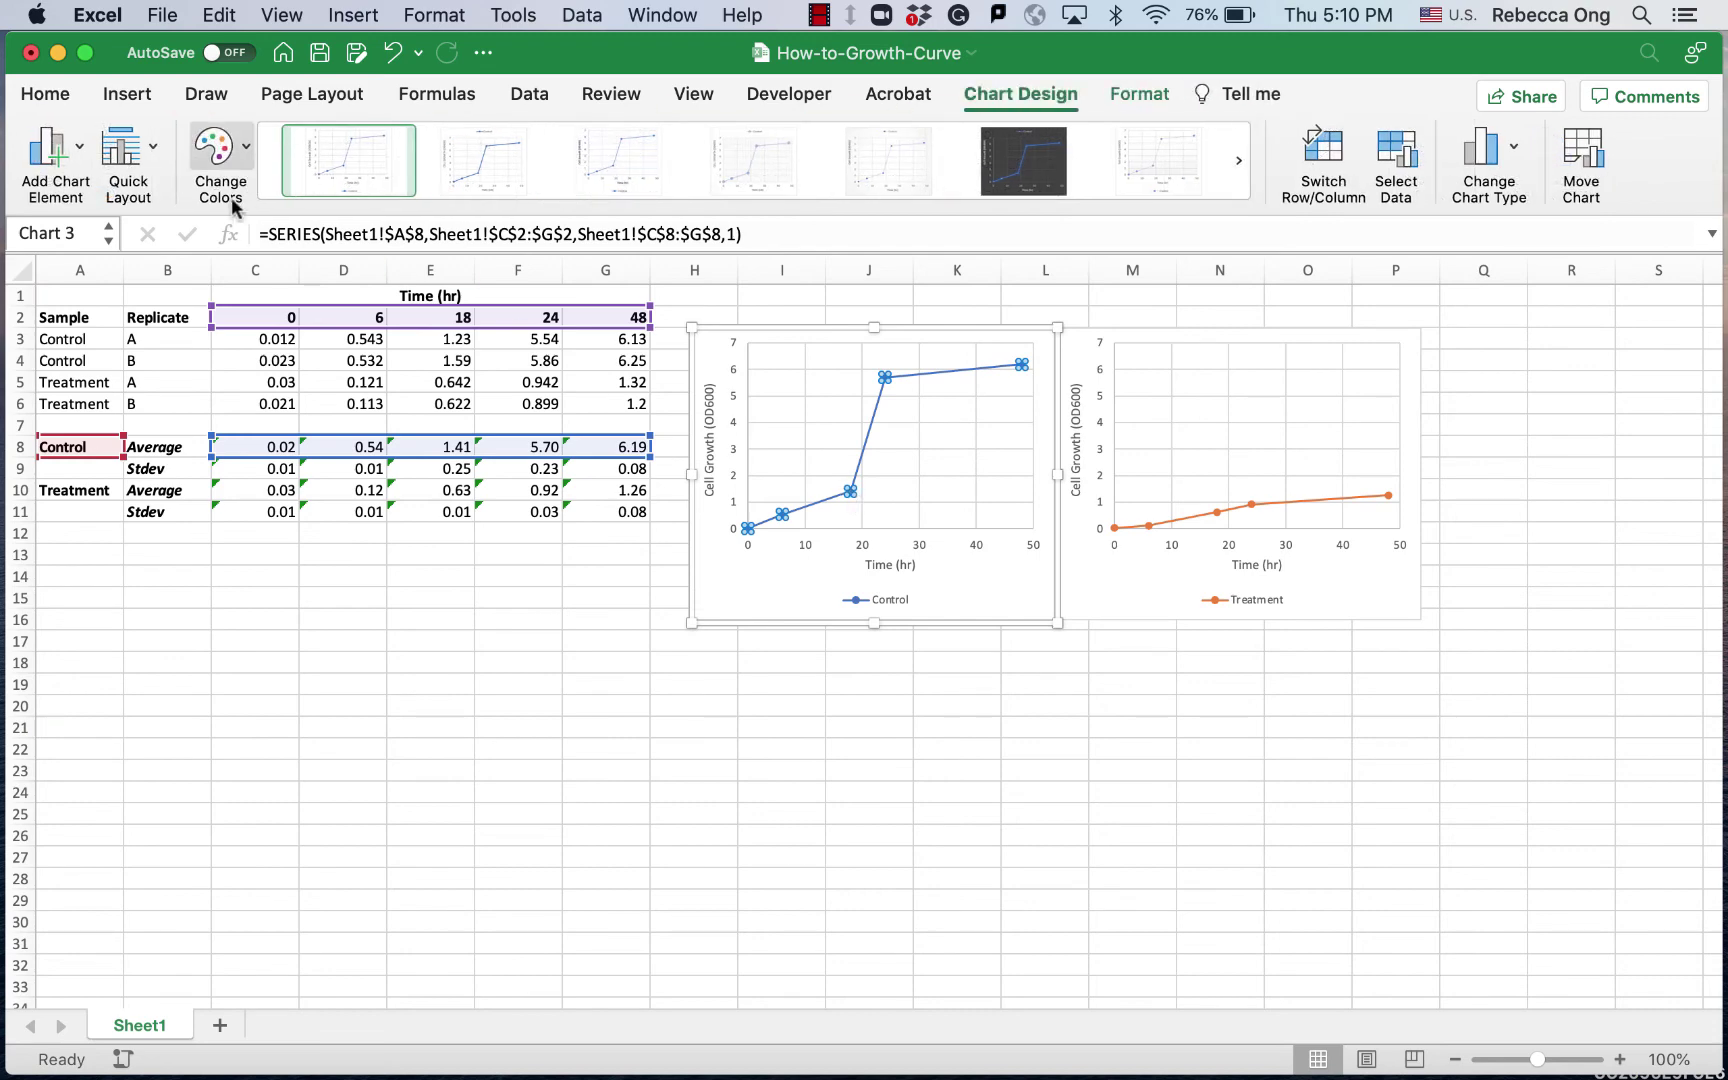
click(82, 148)
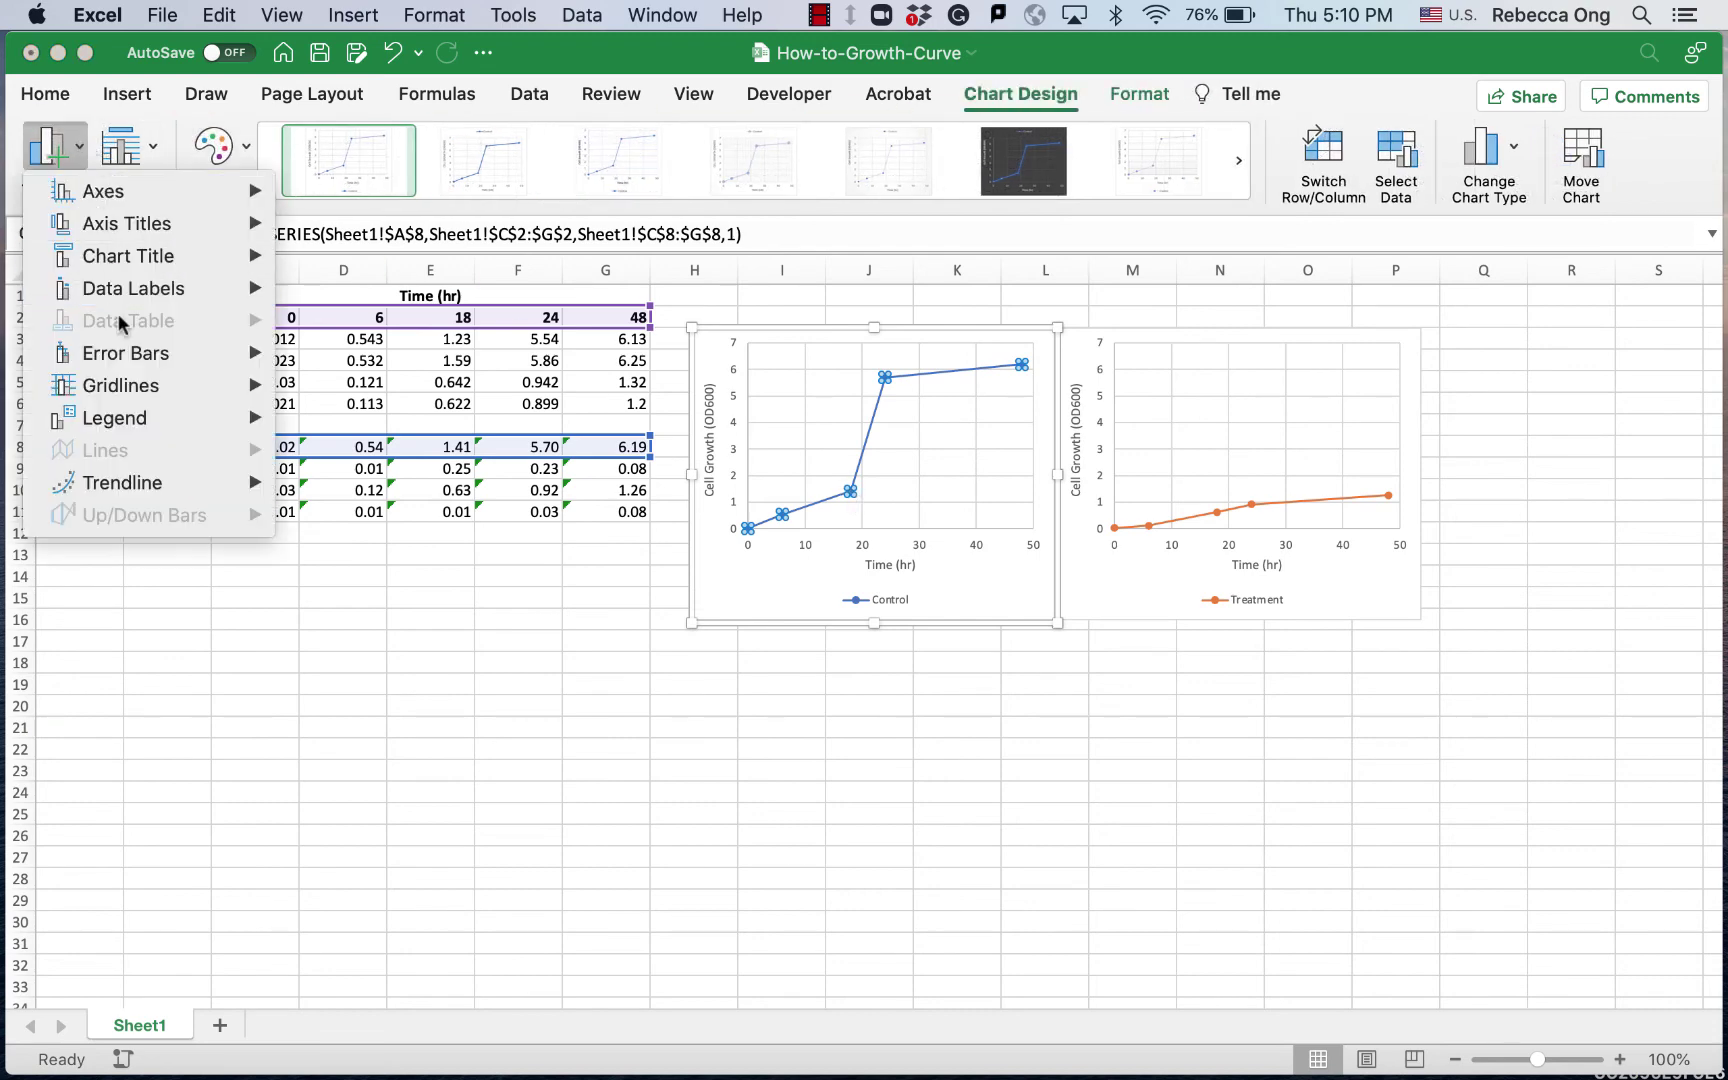
mouse_move(125, 360)
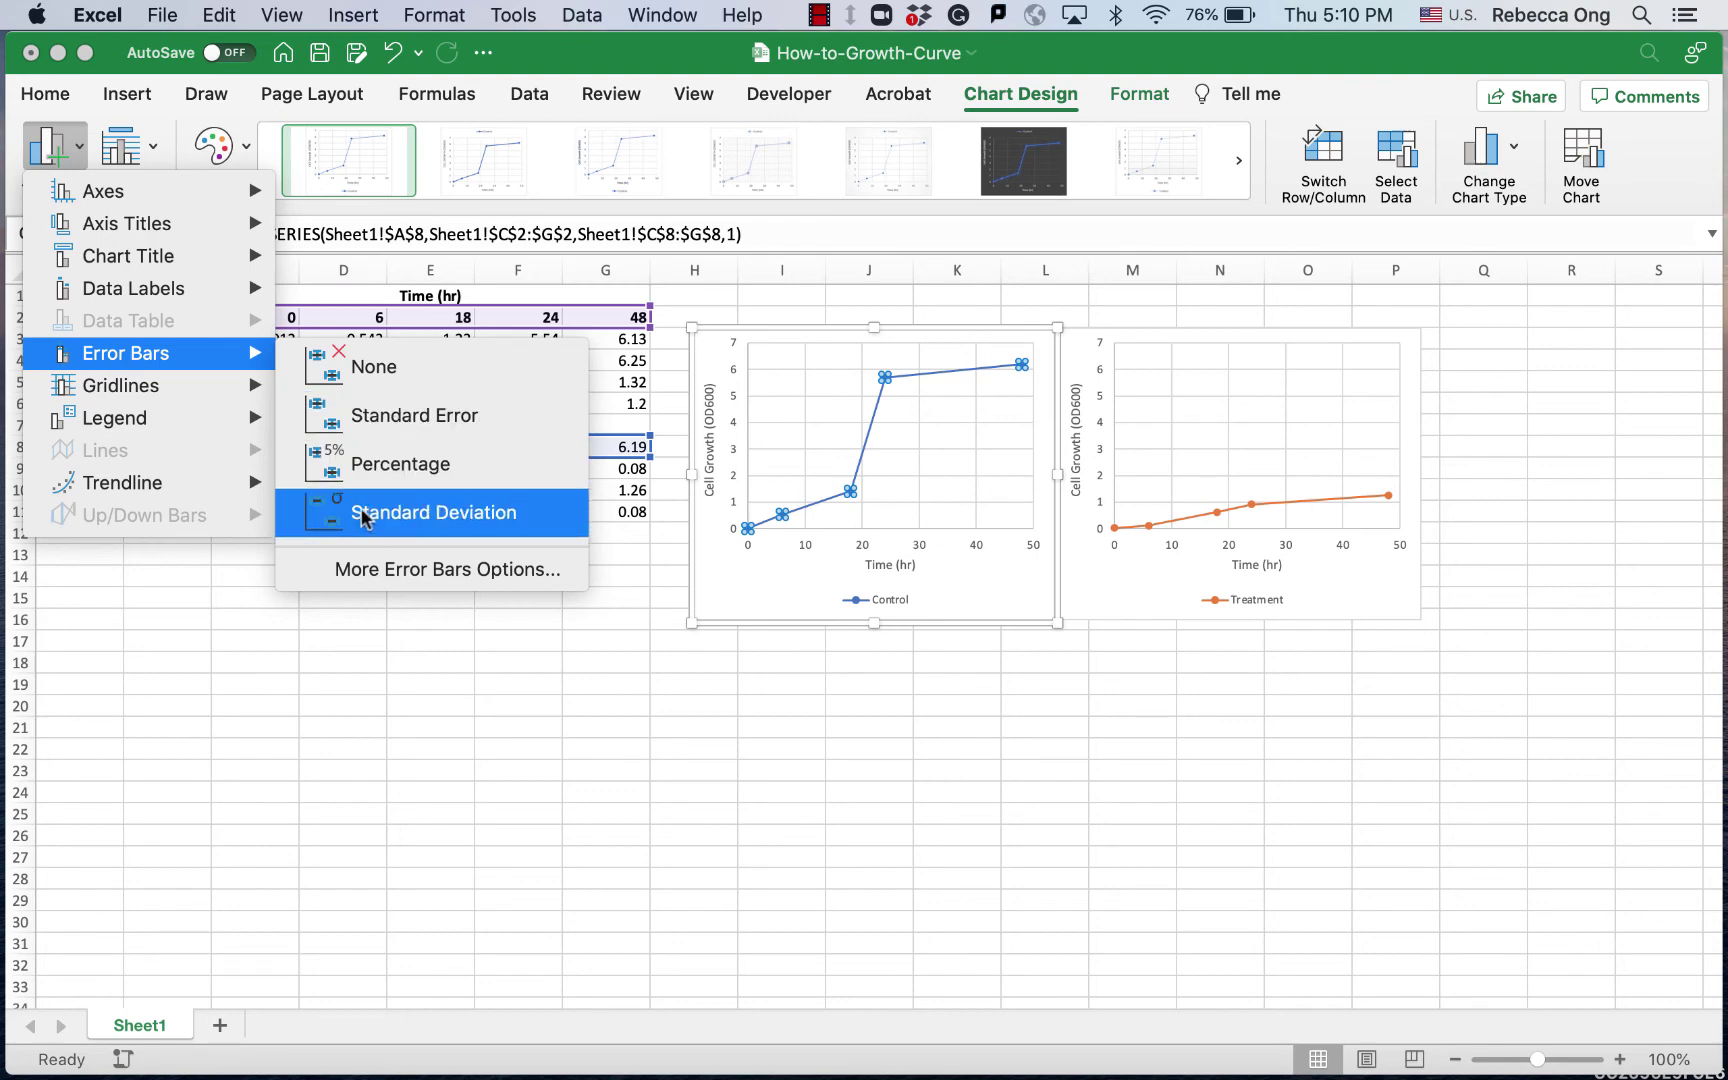
click(363, 575)
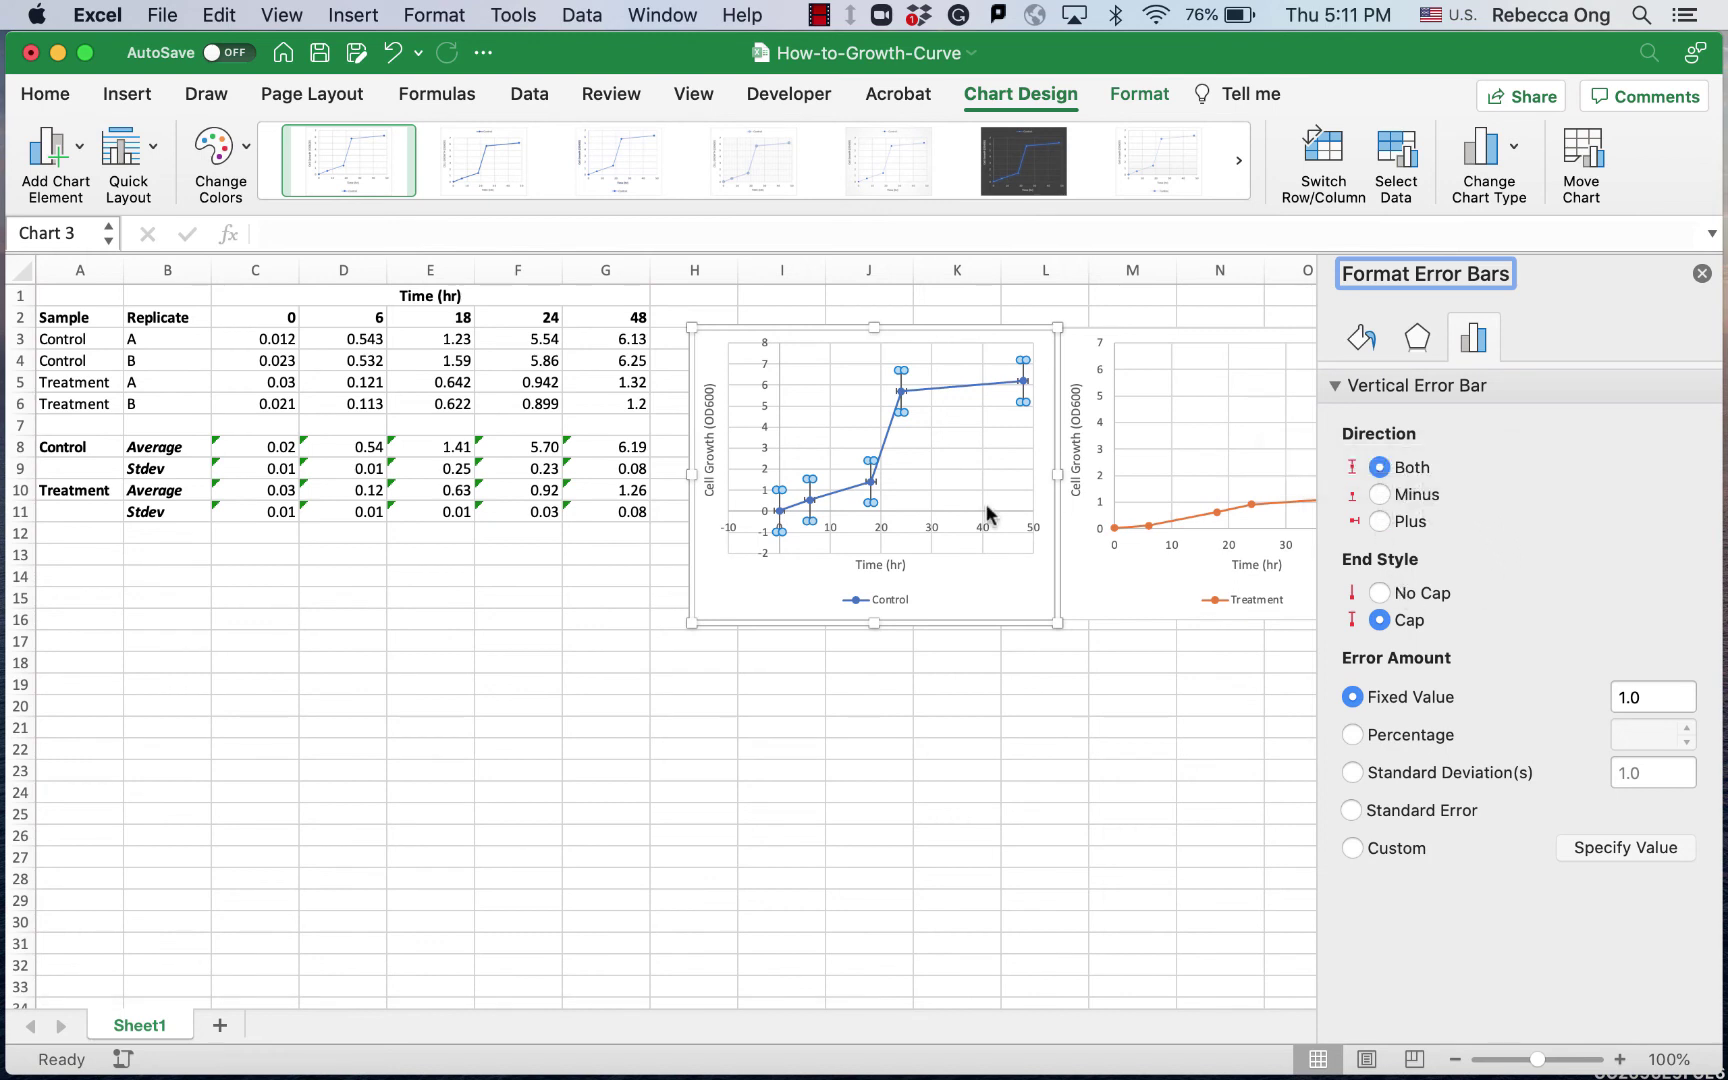
Select the Control curve's error bars and bring up their error amount settings
click(917, 407)
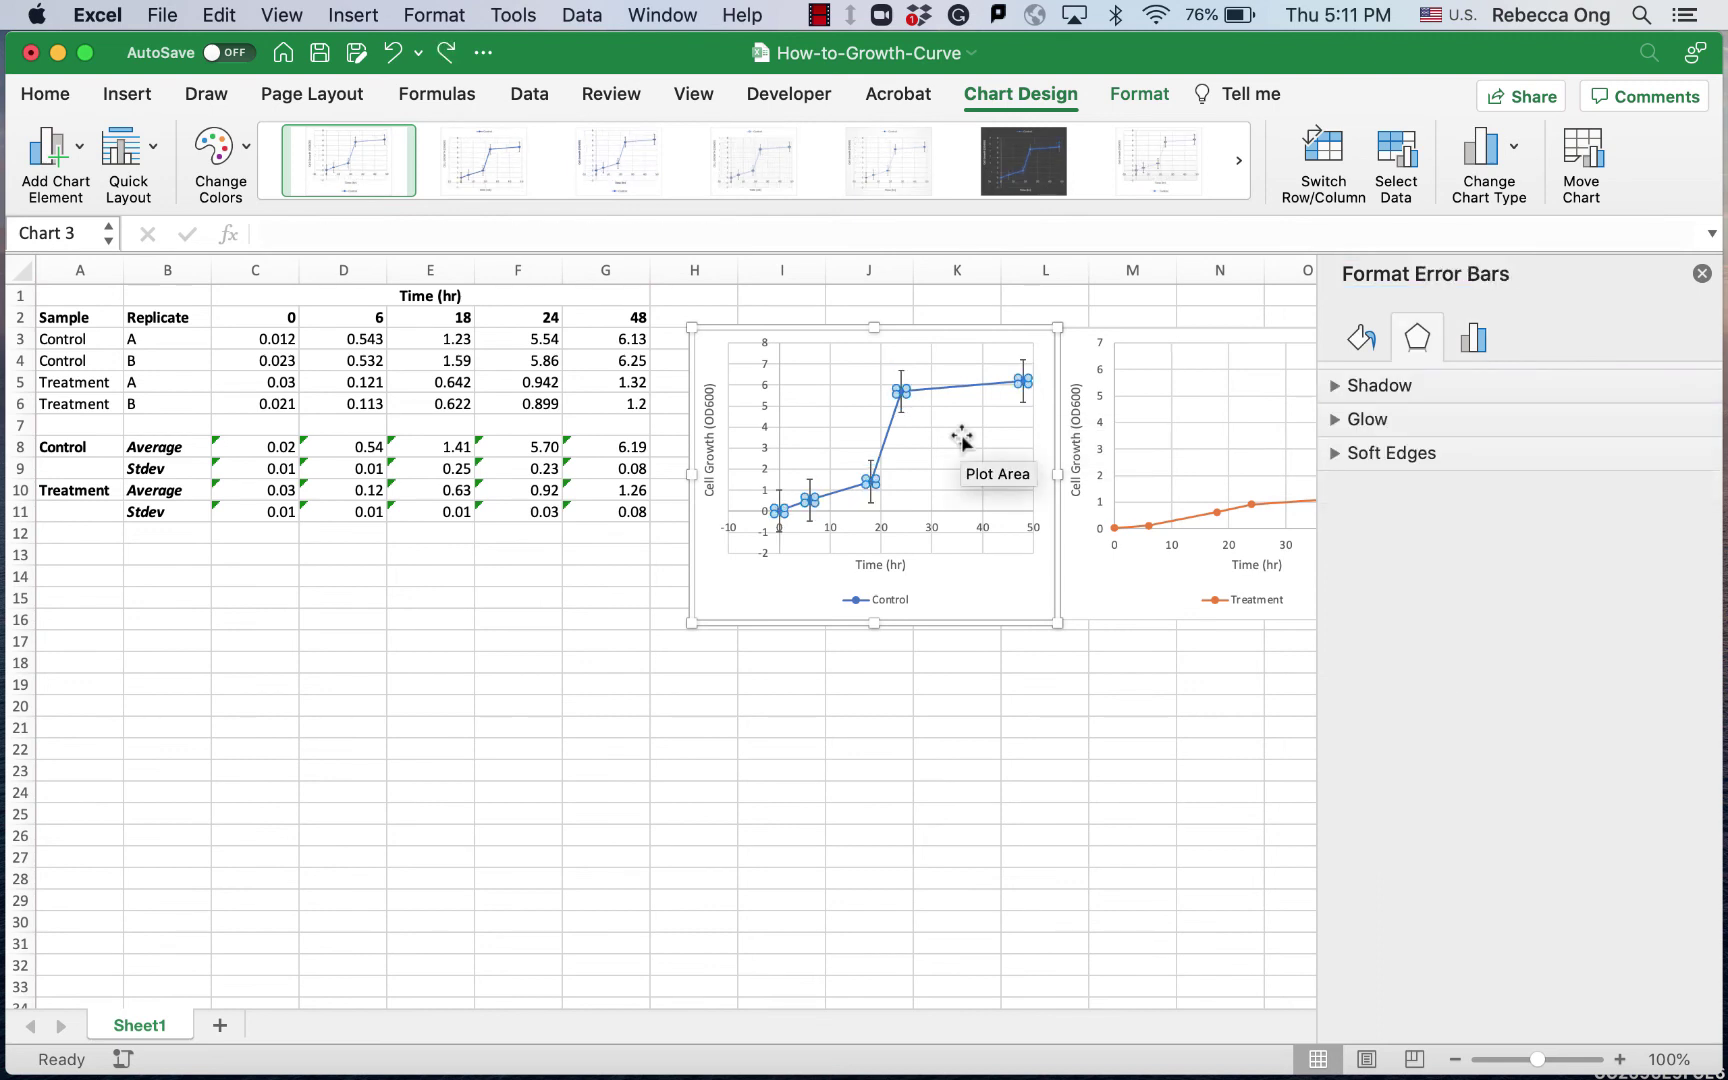
key(Escape)
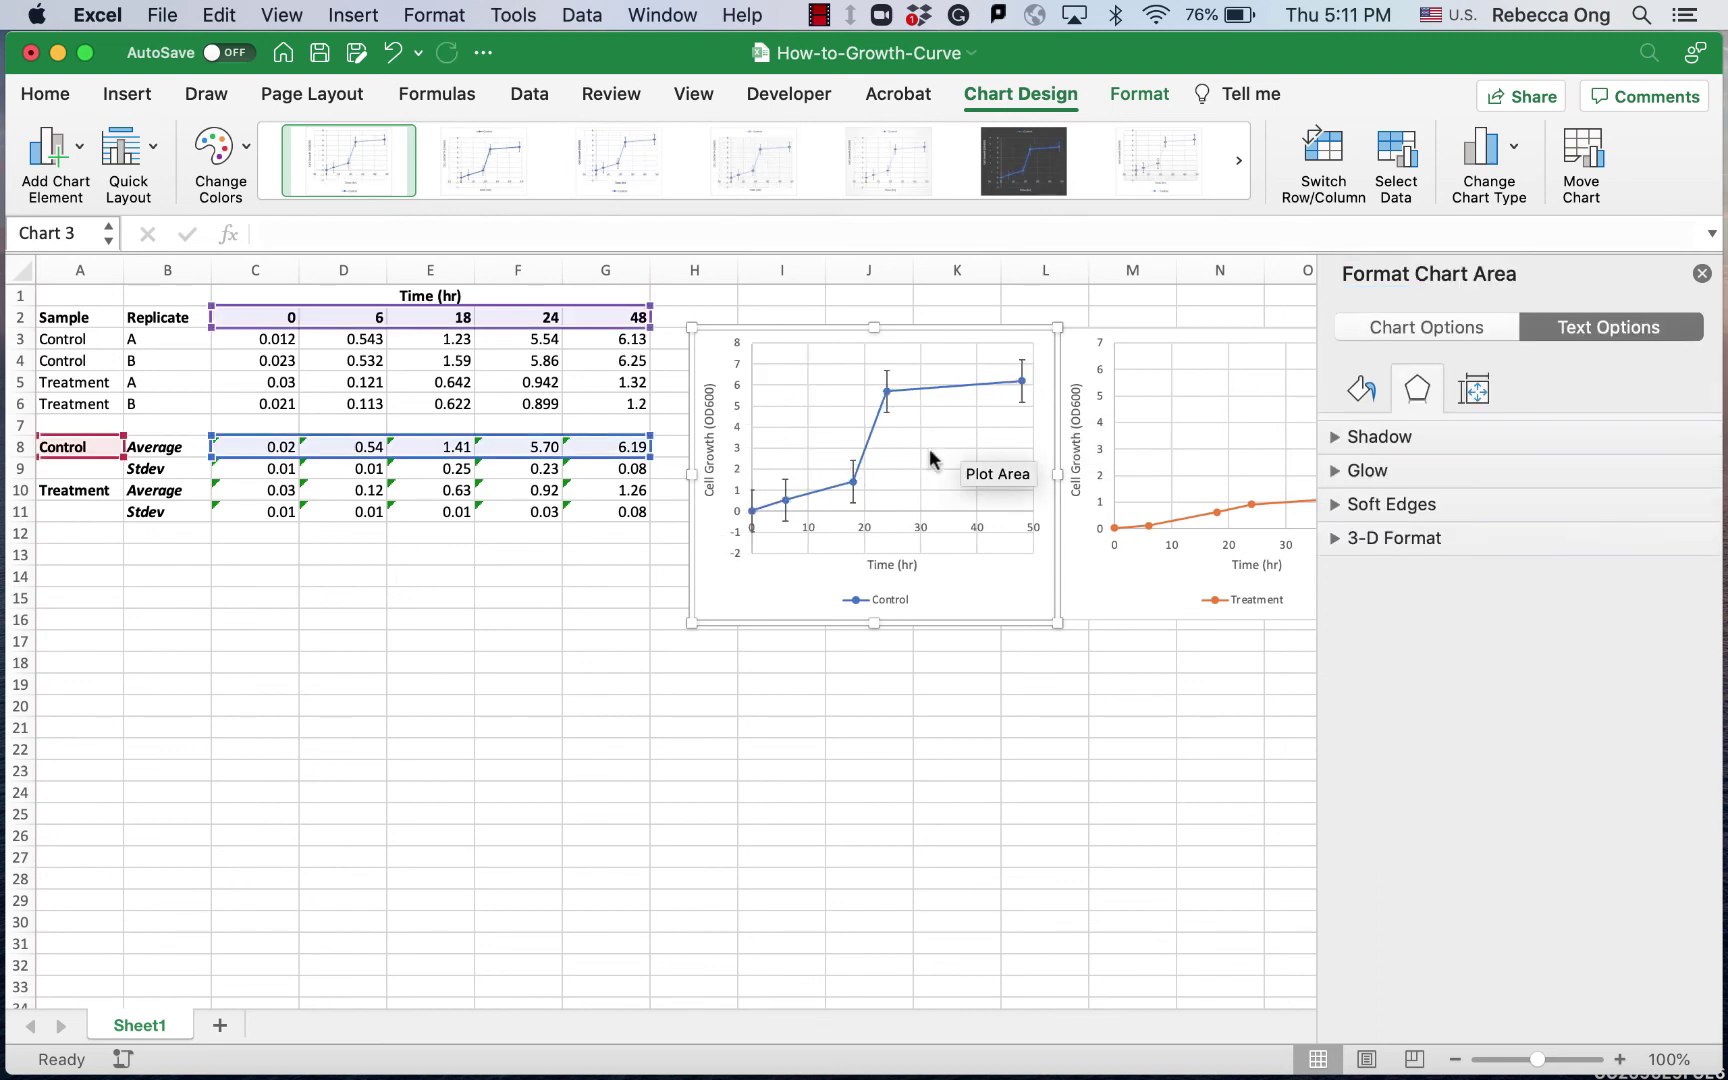
click(853, 500)
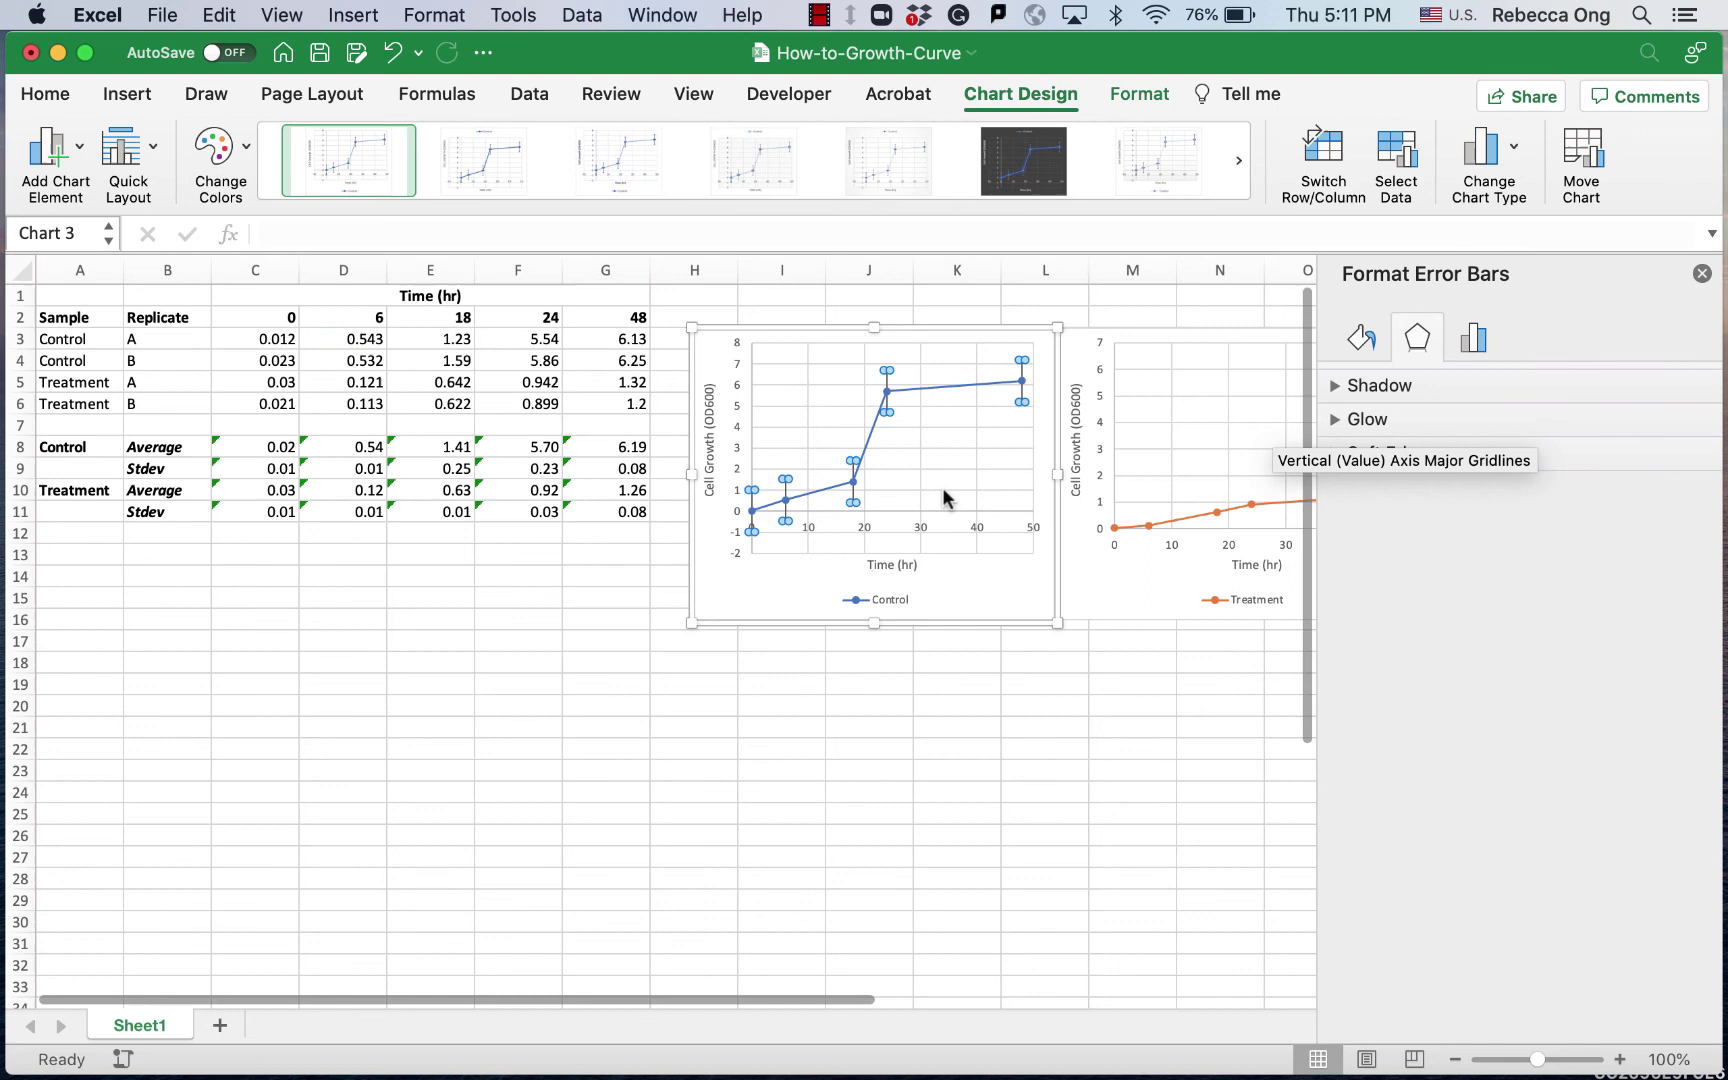
click(1473, 338)
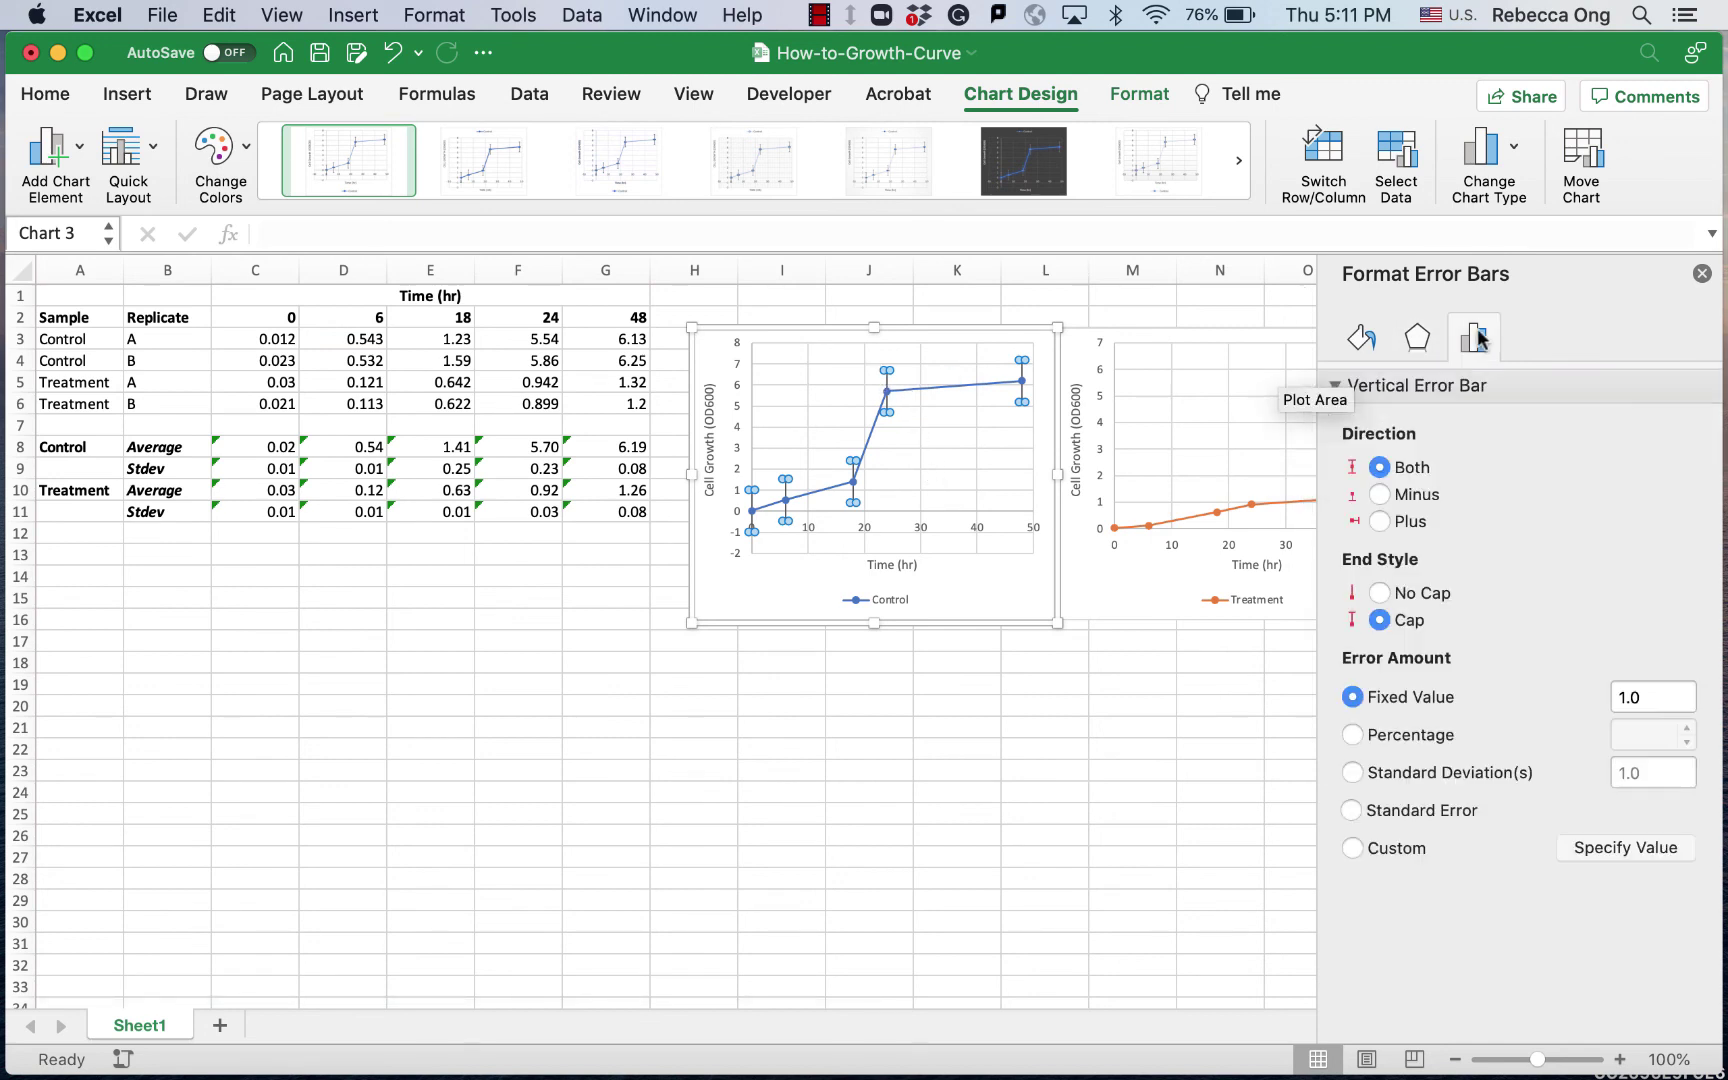
Set the Control error bars' custom positive and negative values to Sheet1!$C$9:$G$9
click(1352, 848)
click(1607, 850)
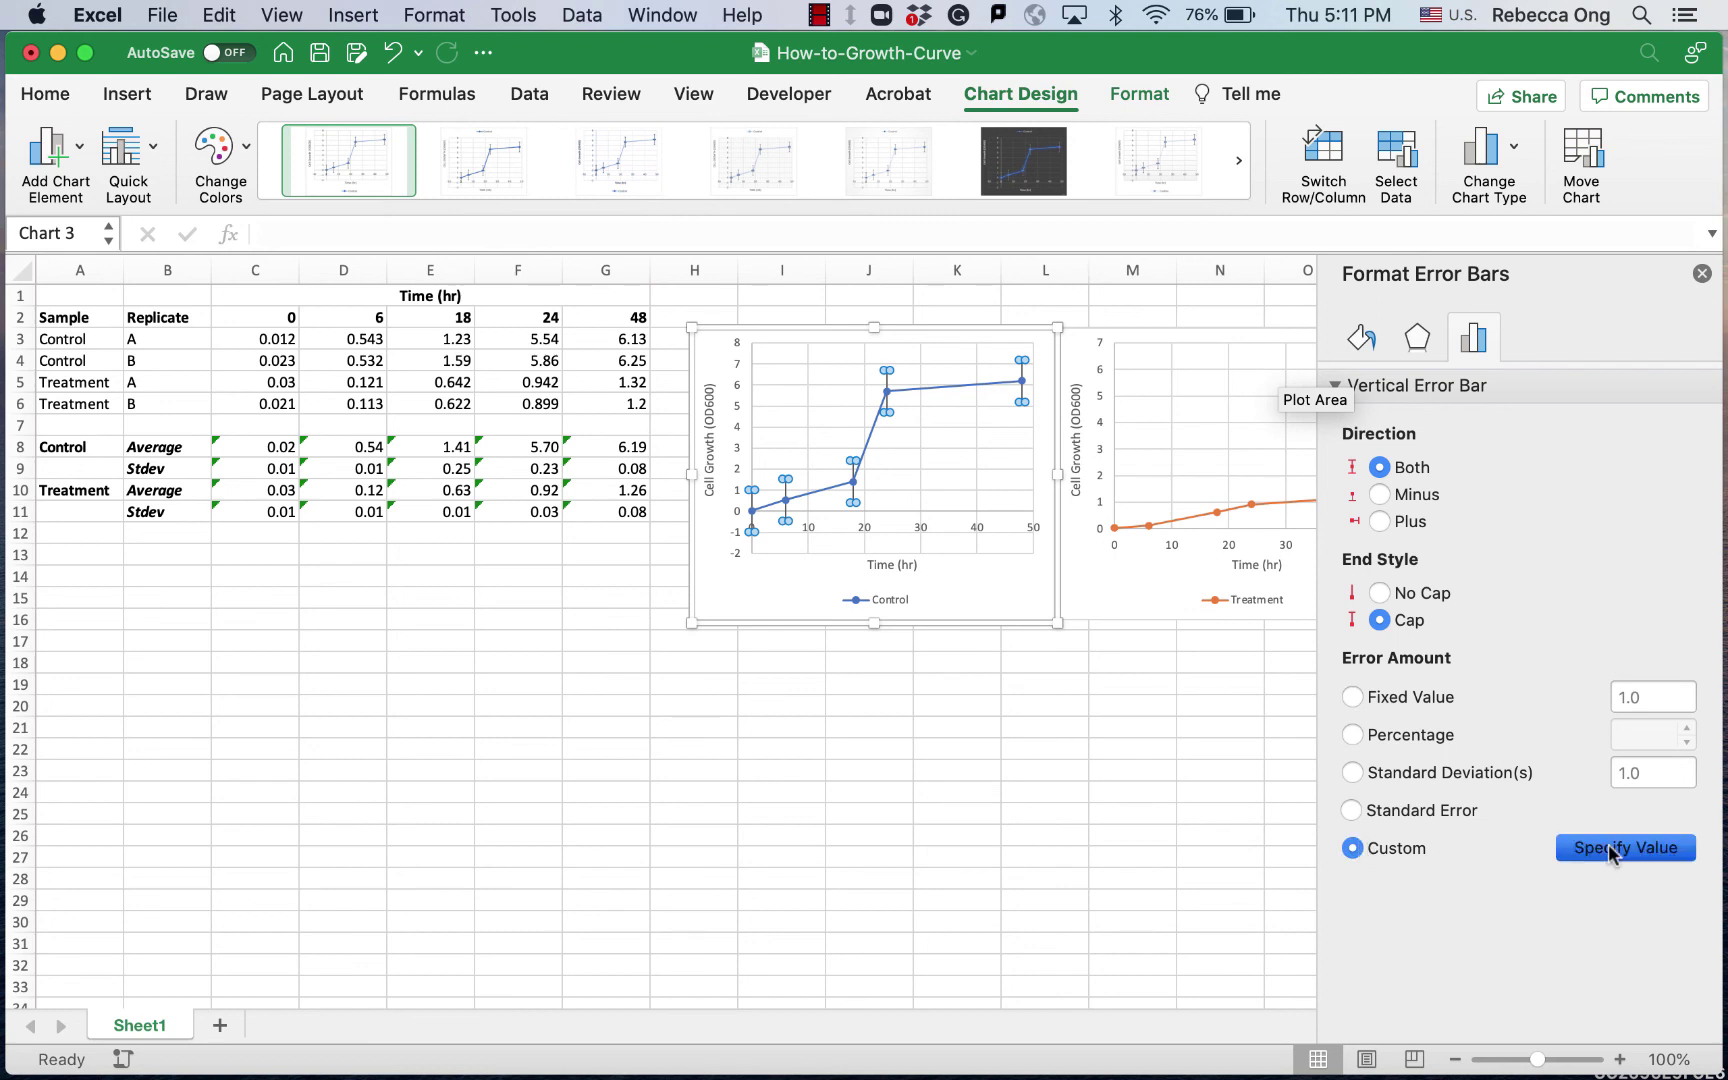
click(1054, 331)
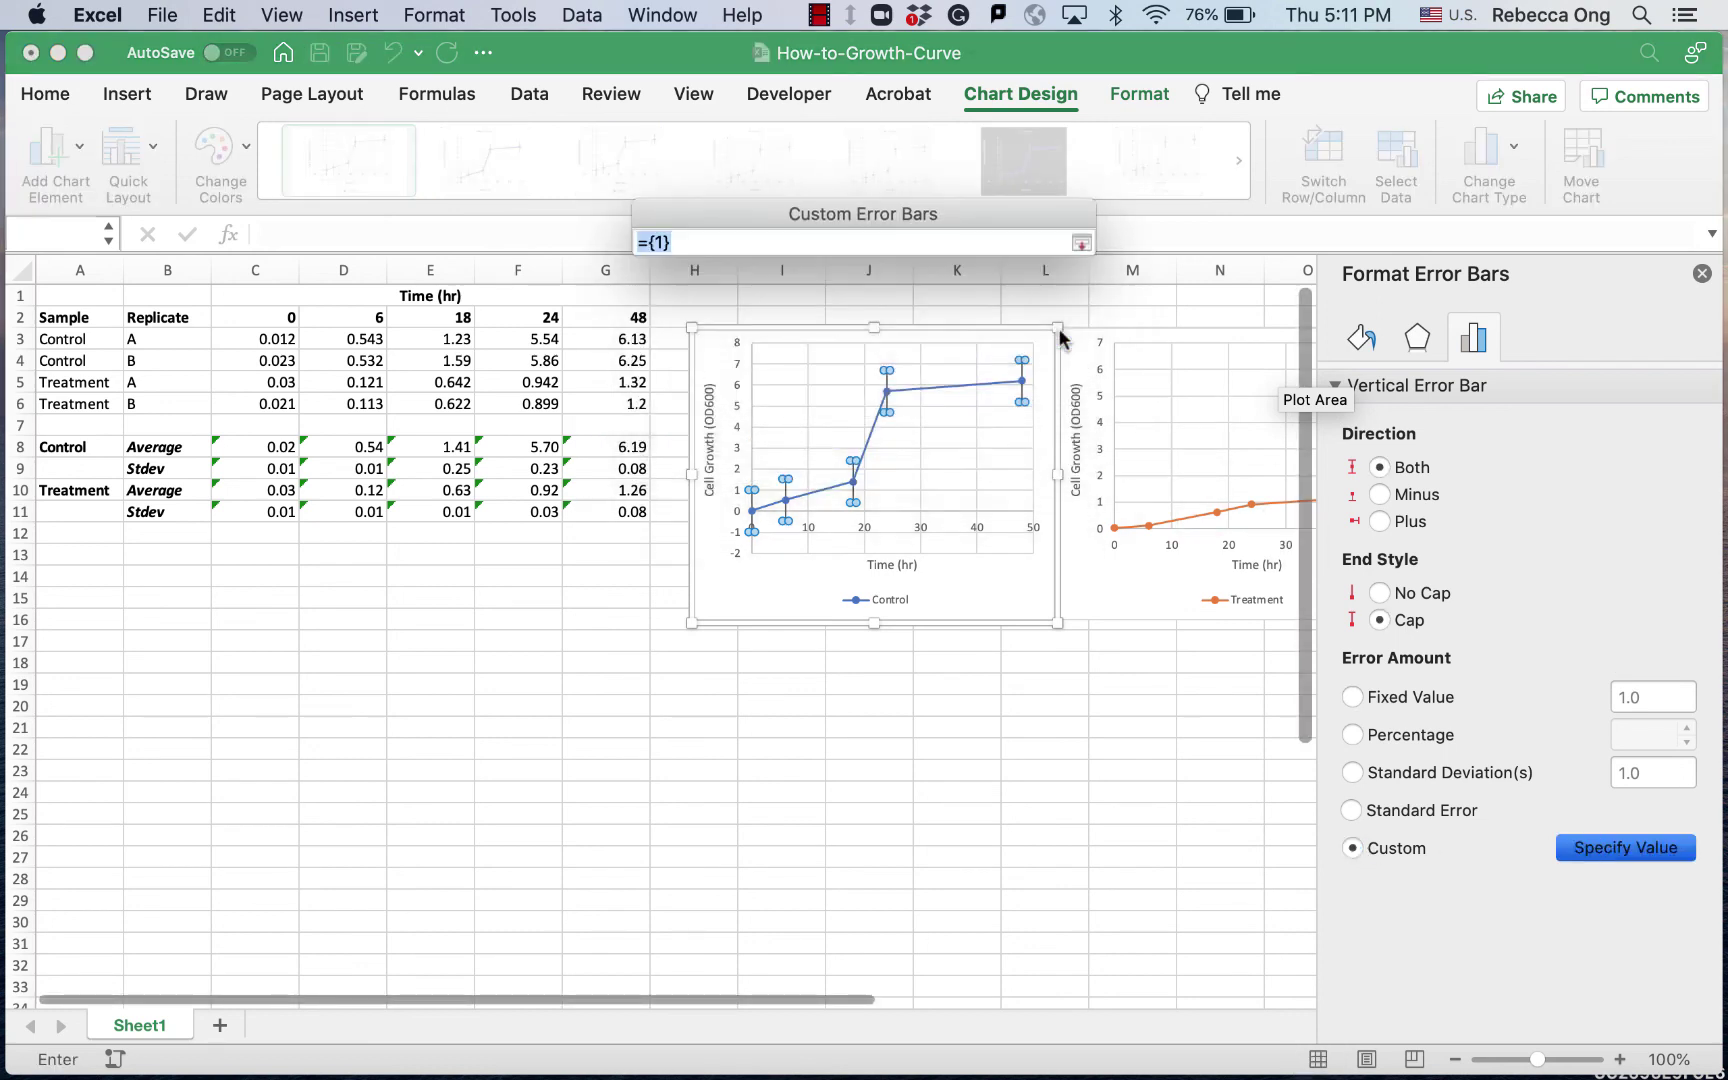
drag(247, 467, 645, 466)
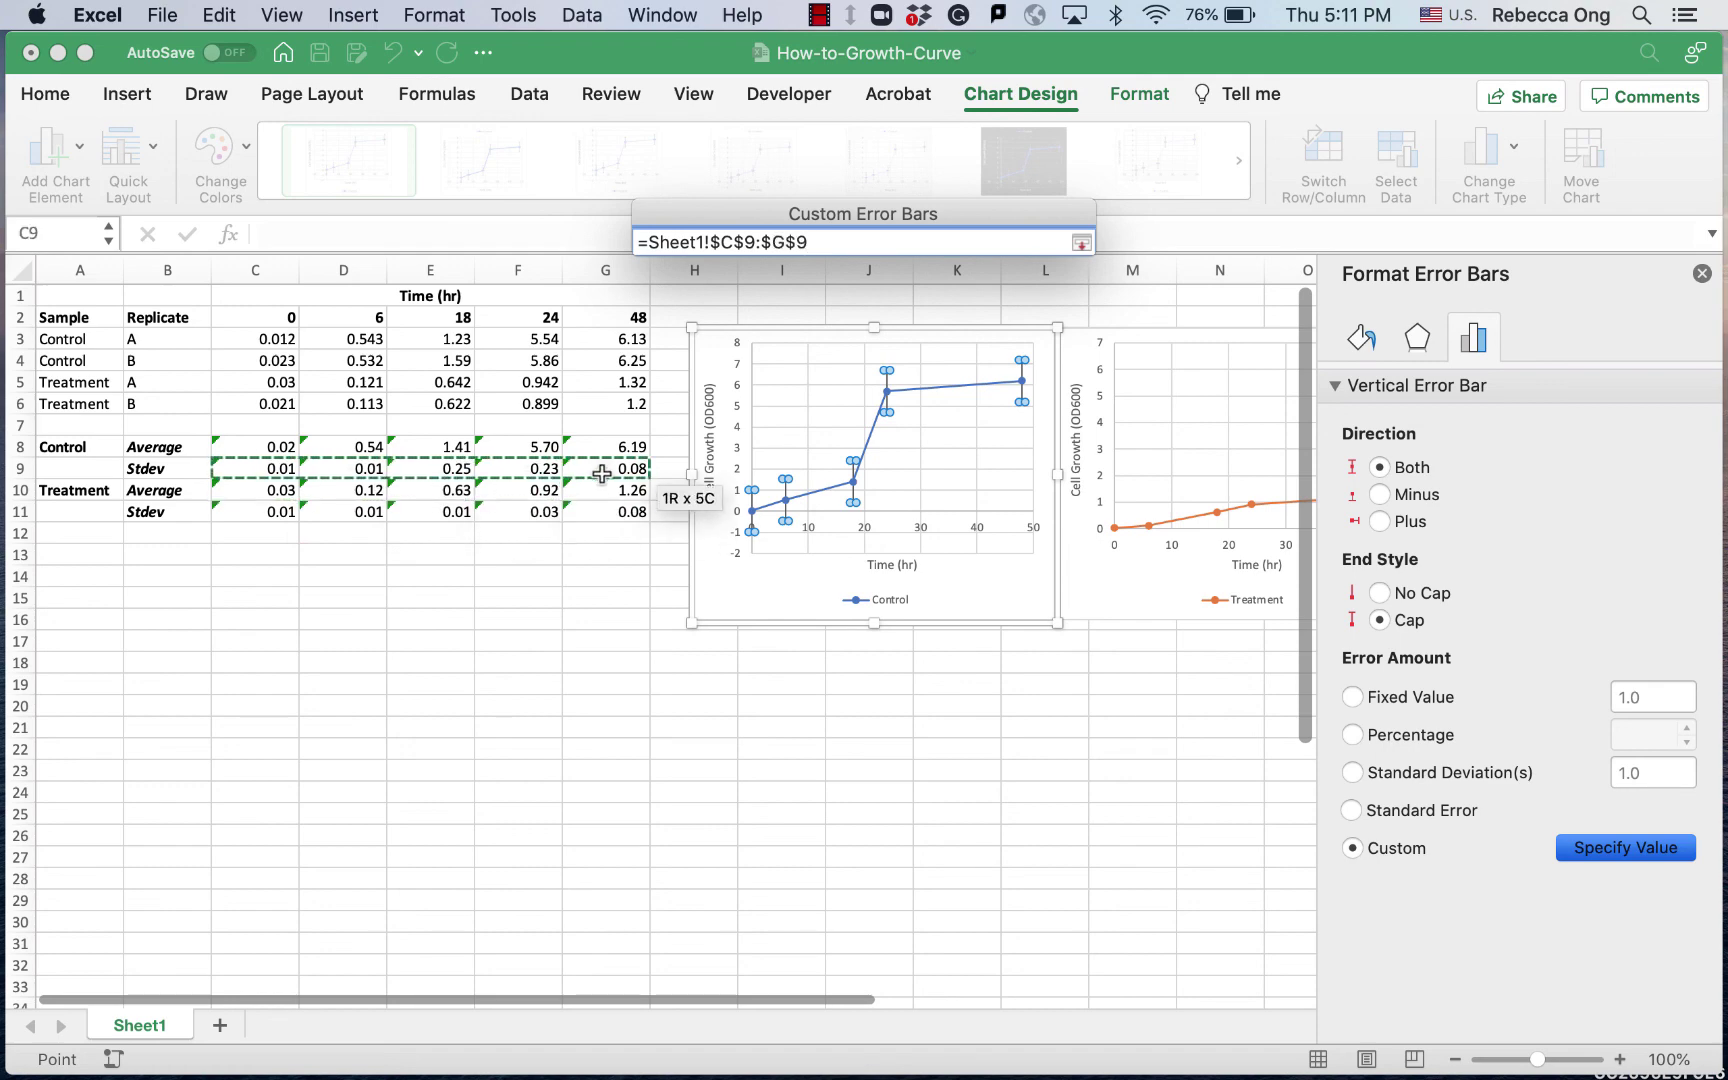
click(1081, 242)
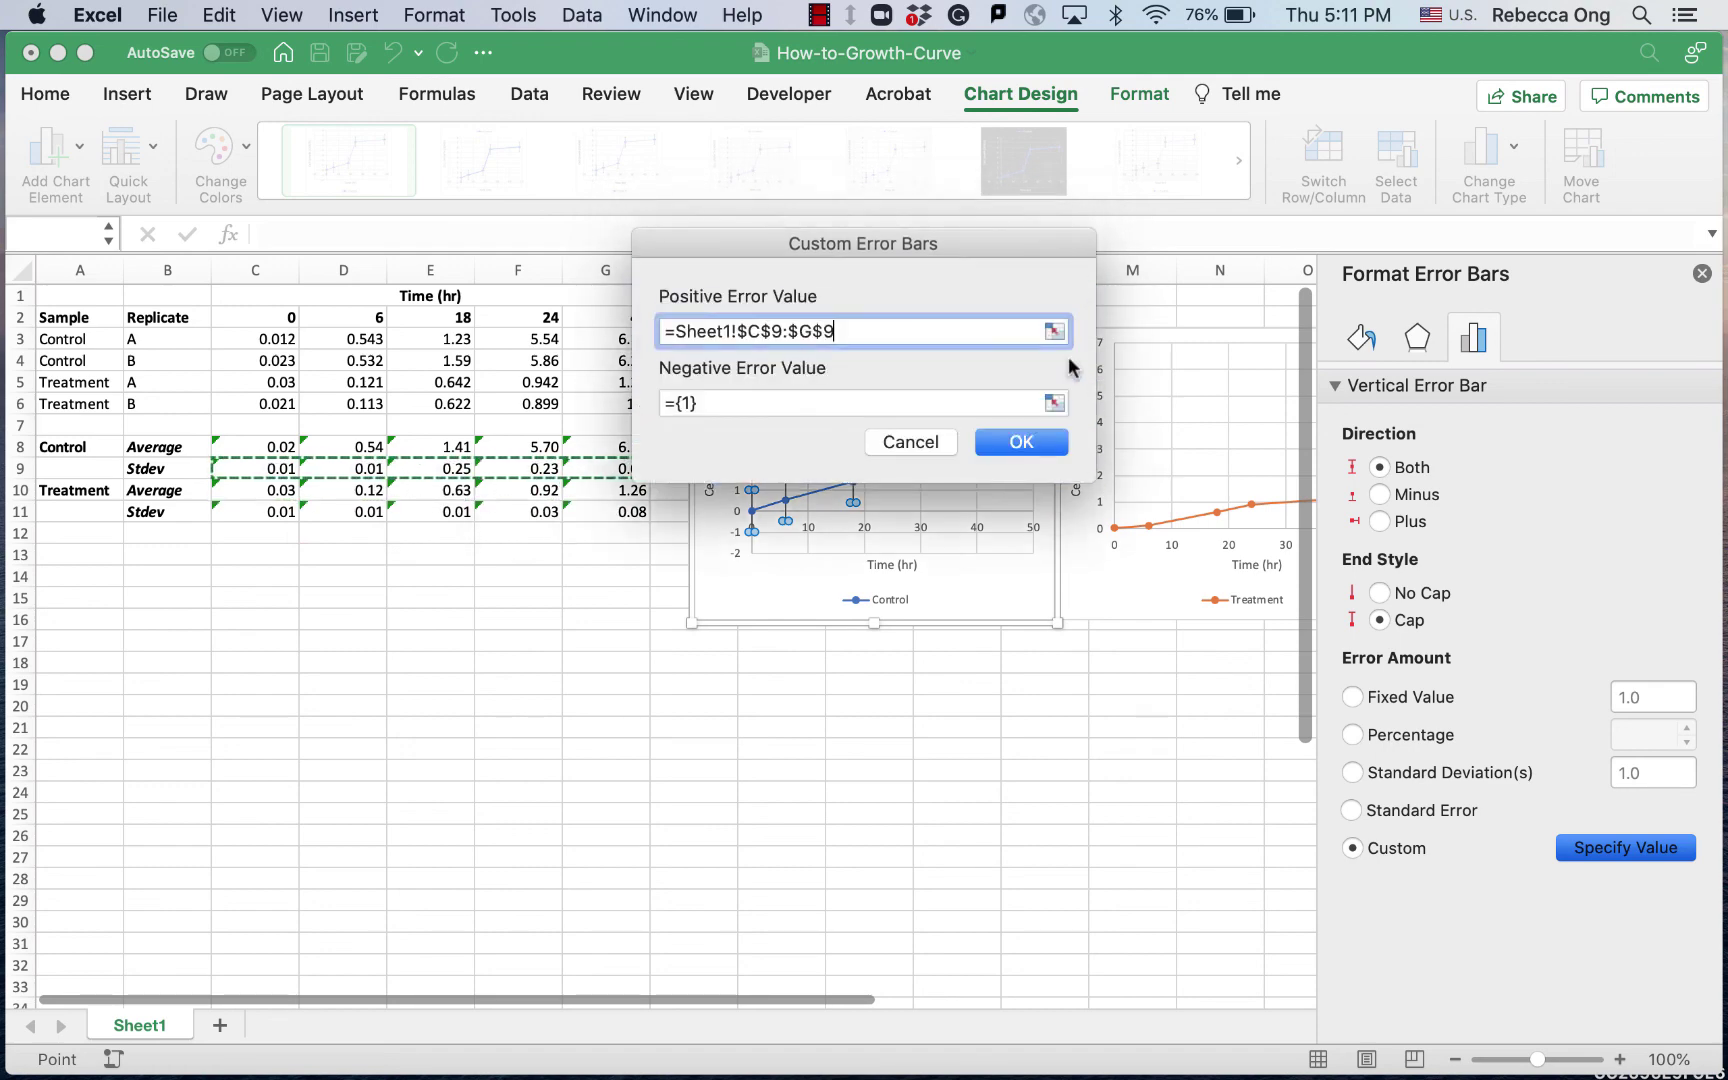
click(1055, 401)
drag(255, 468, 608, 468)
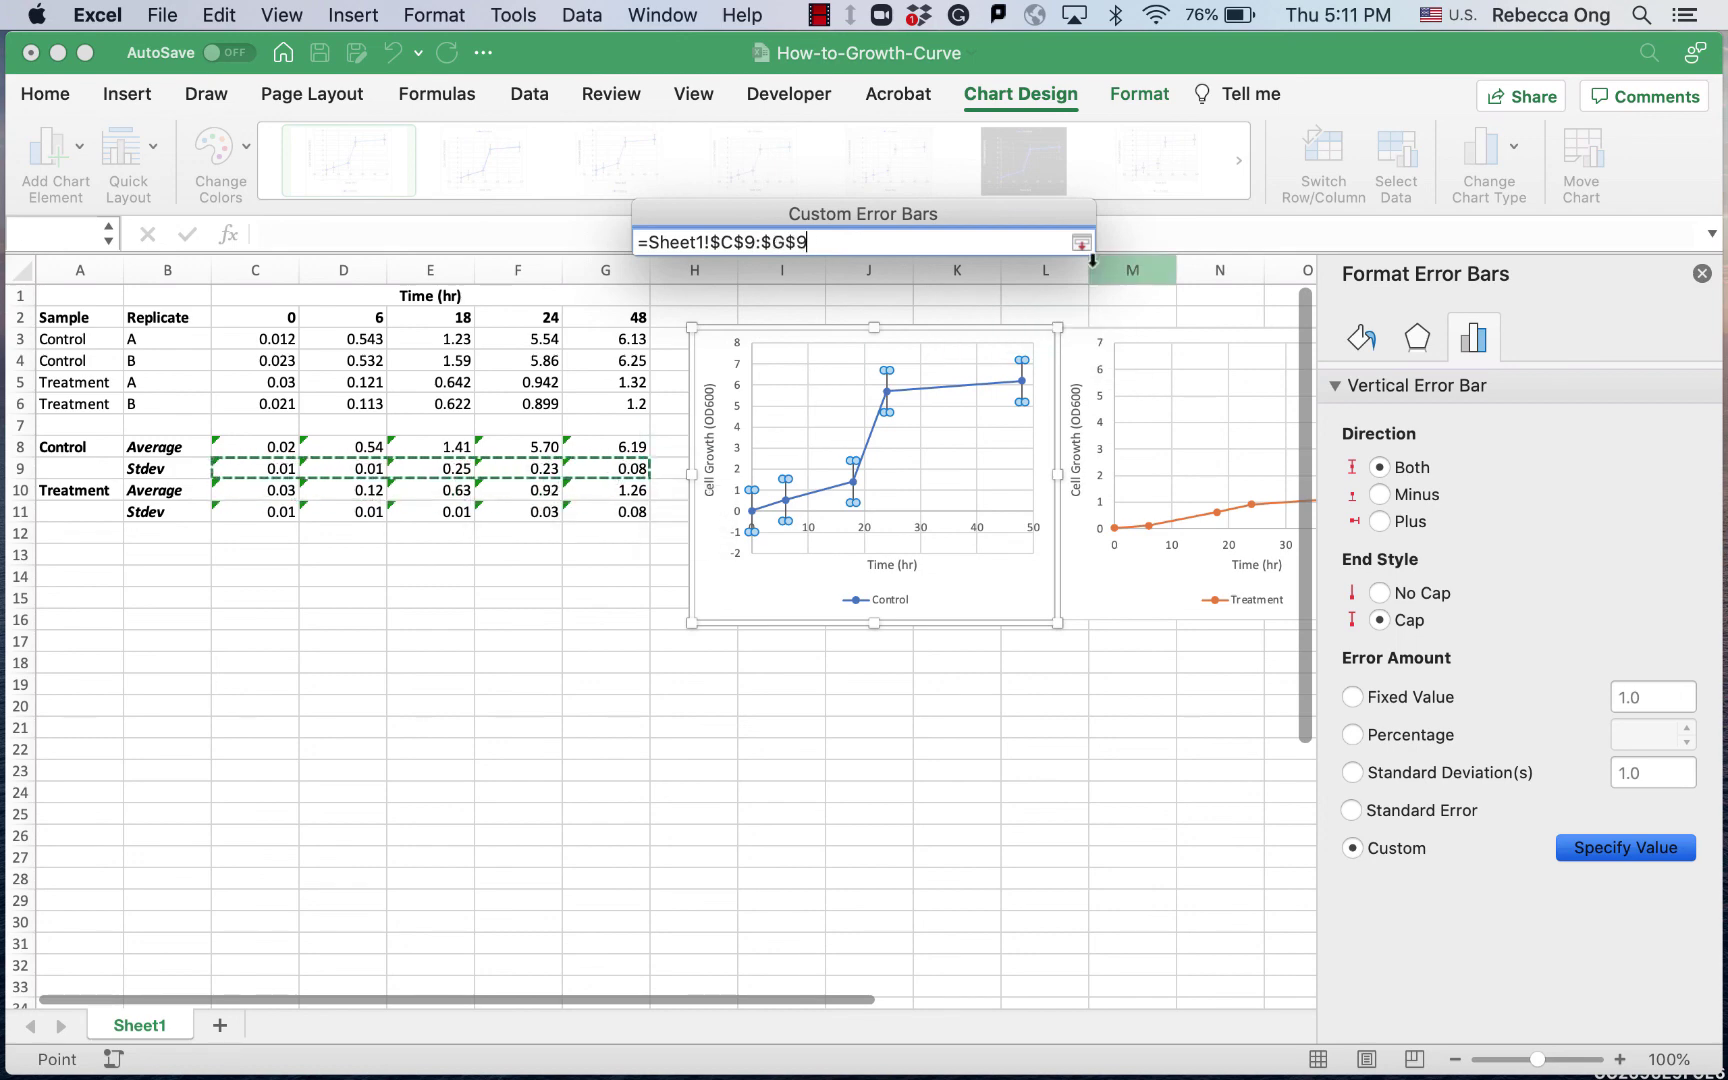
click(1081, 242)
click(1048, 440)
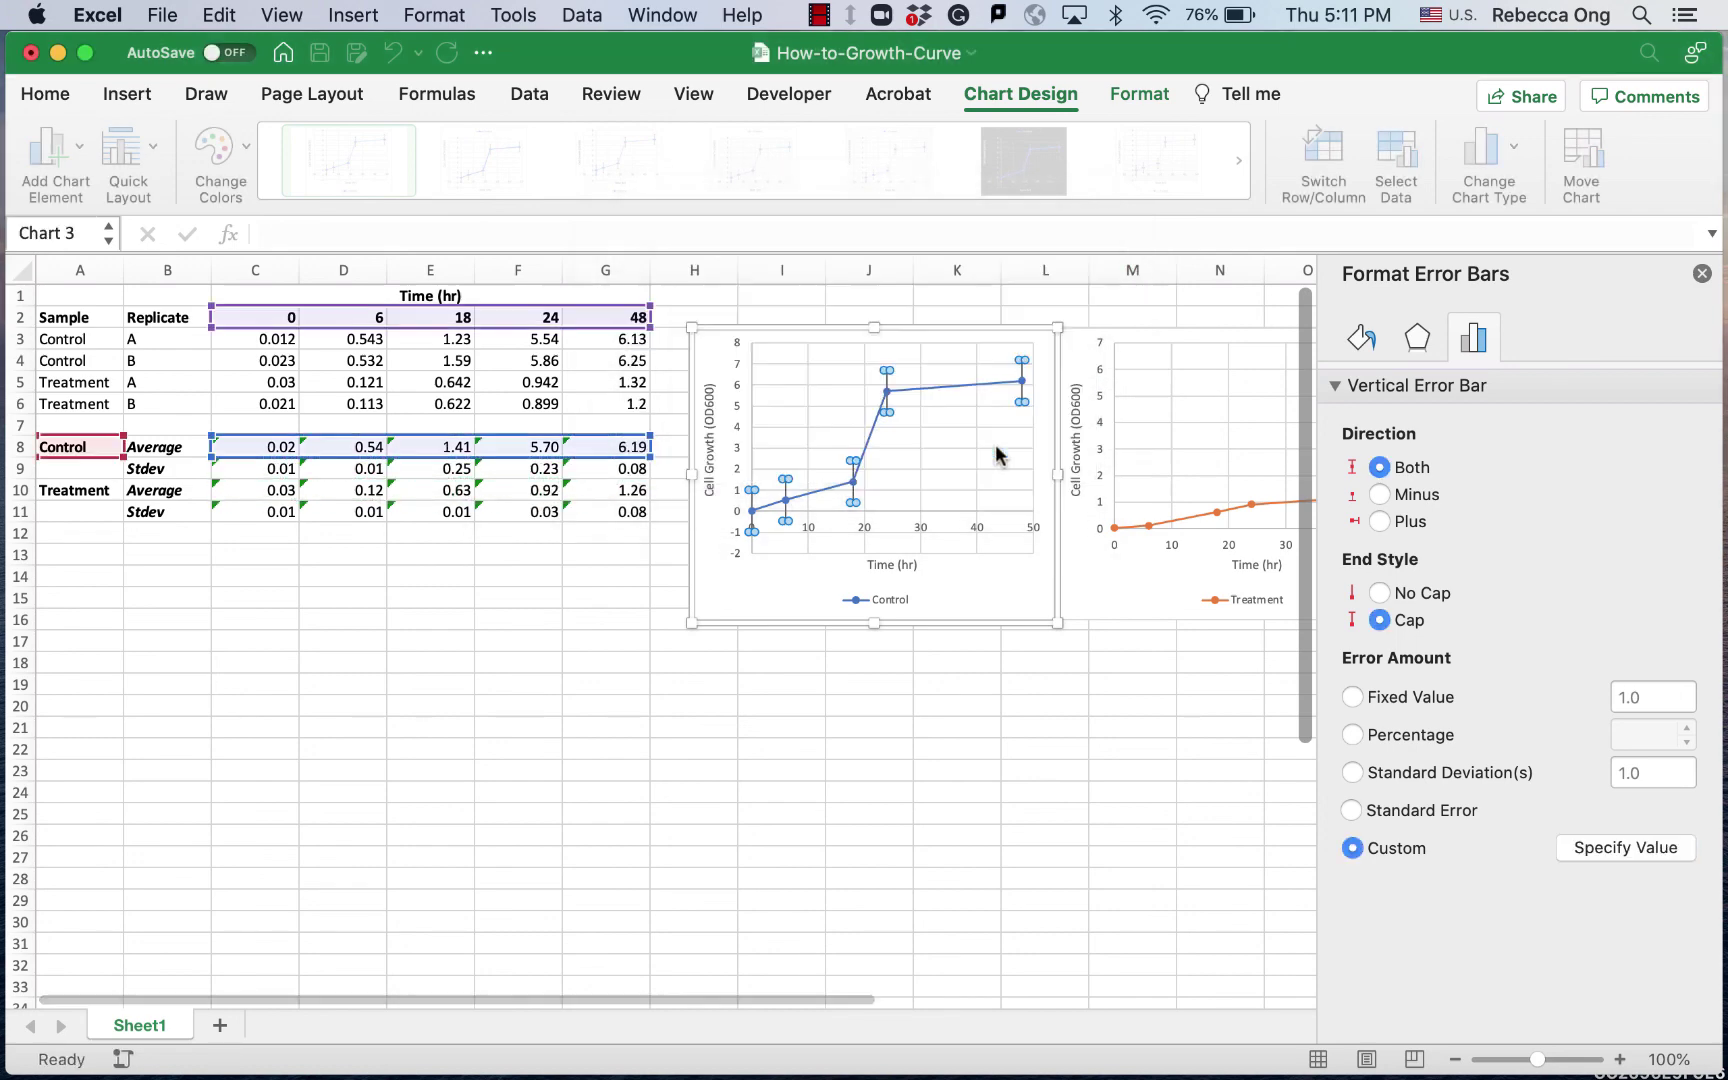
click(867, 724)
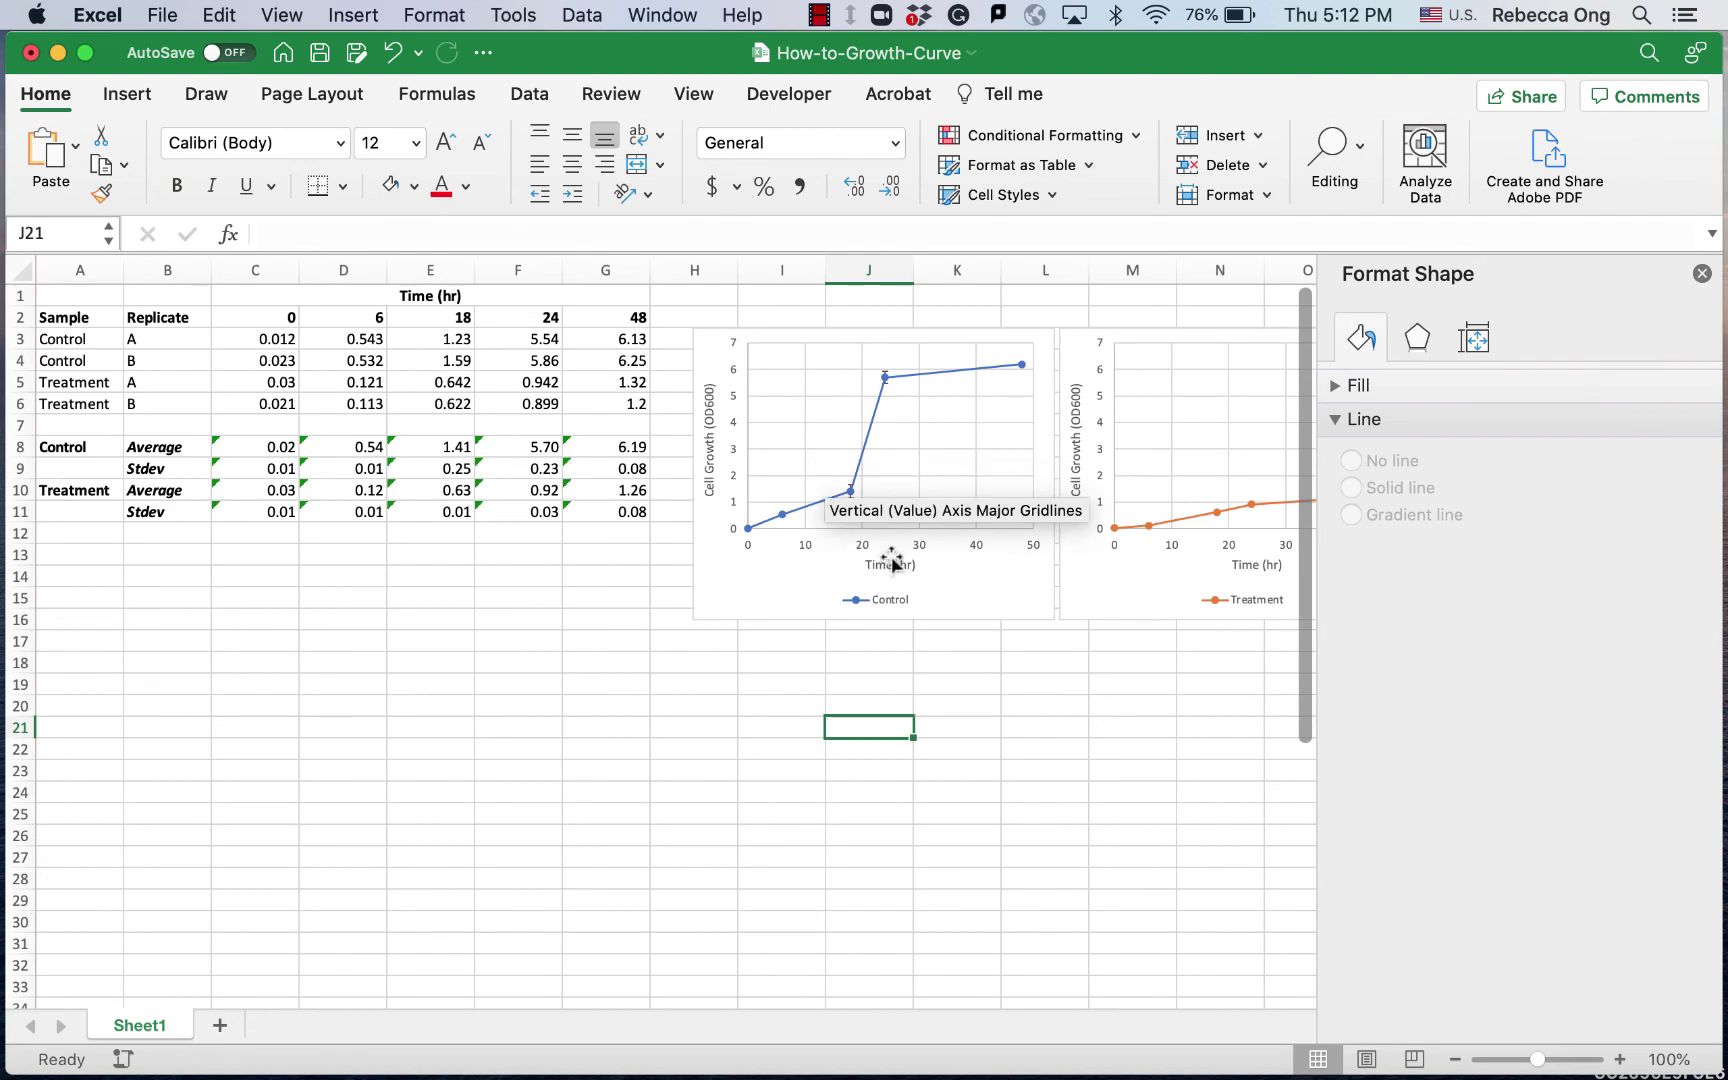
click(1149, 523)
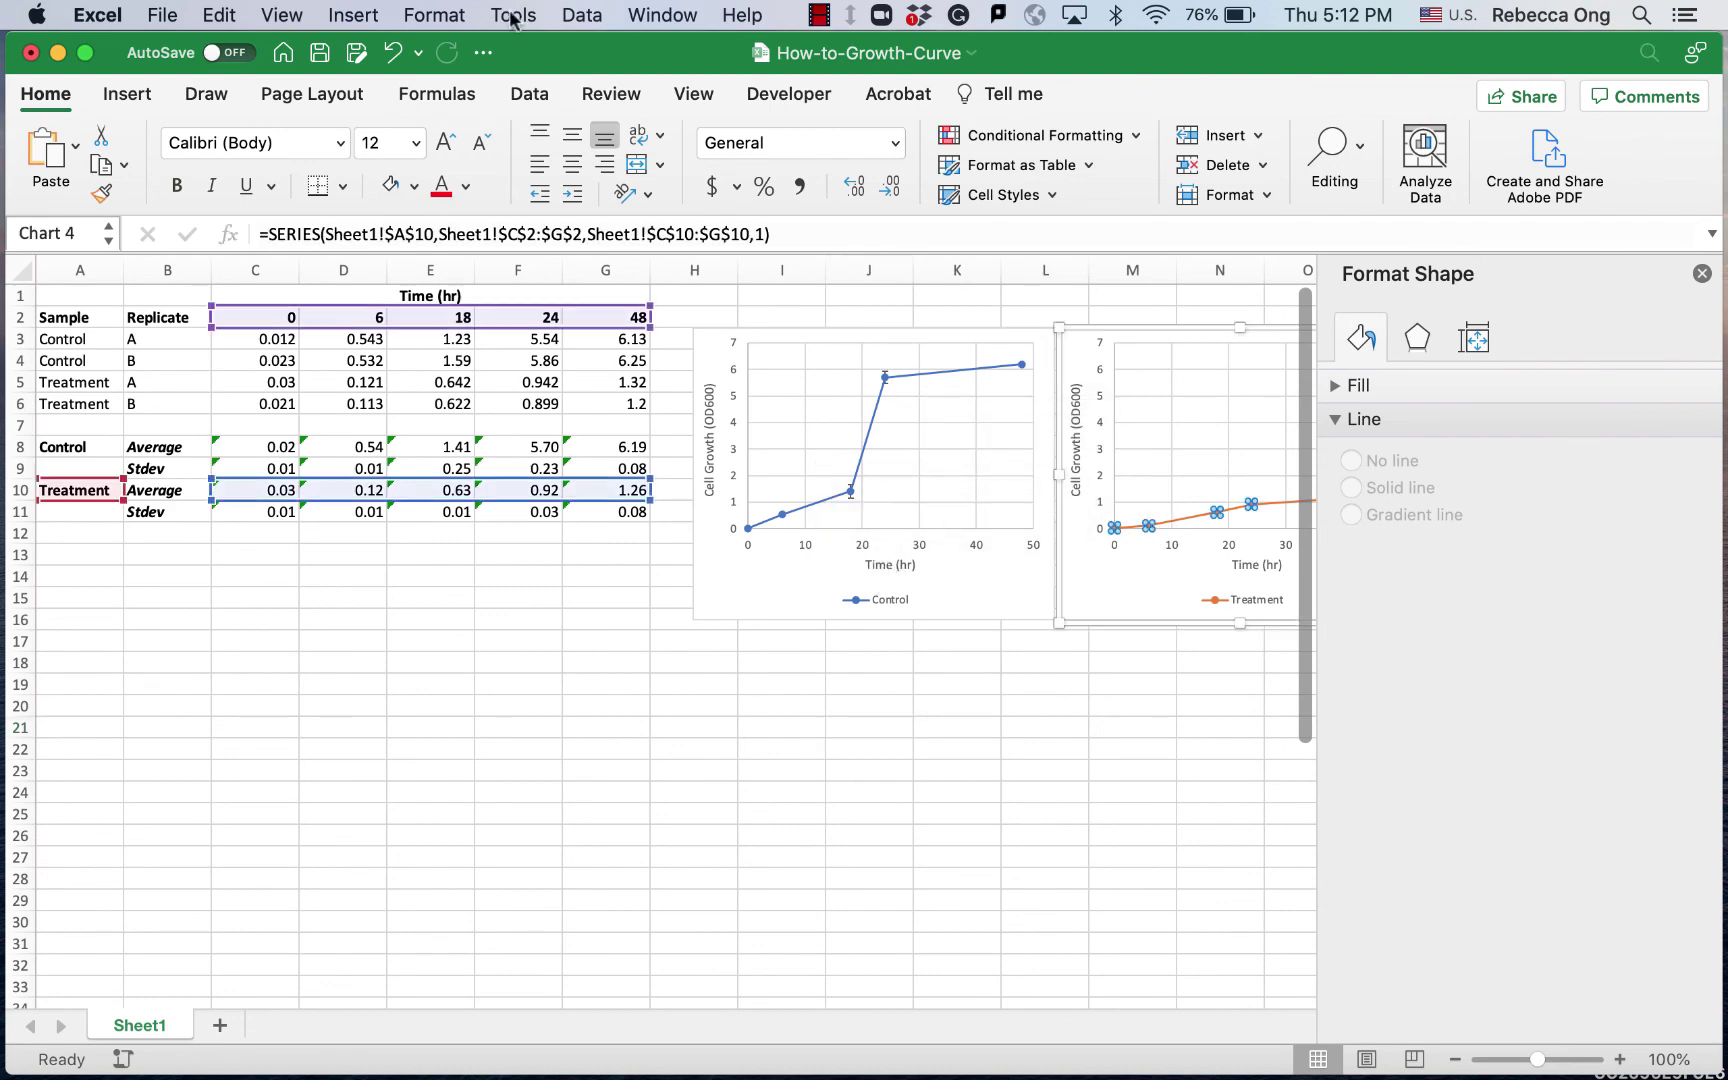
click(957, 791)
scroll(962, 866, right, 3)
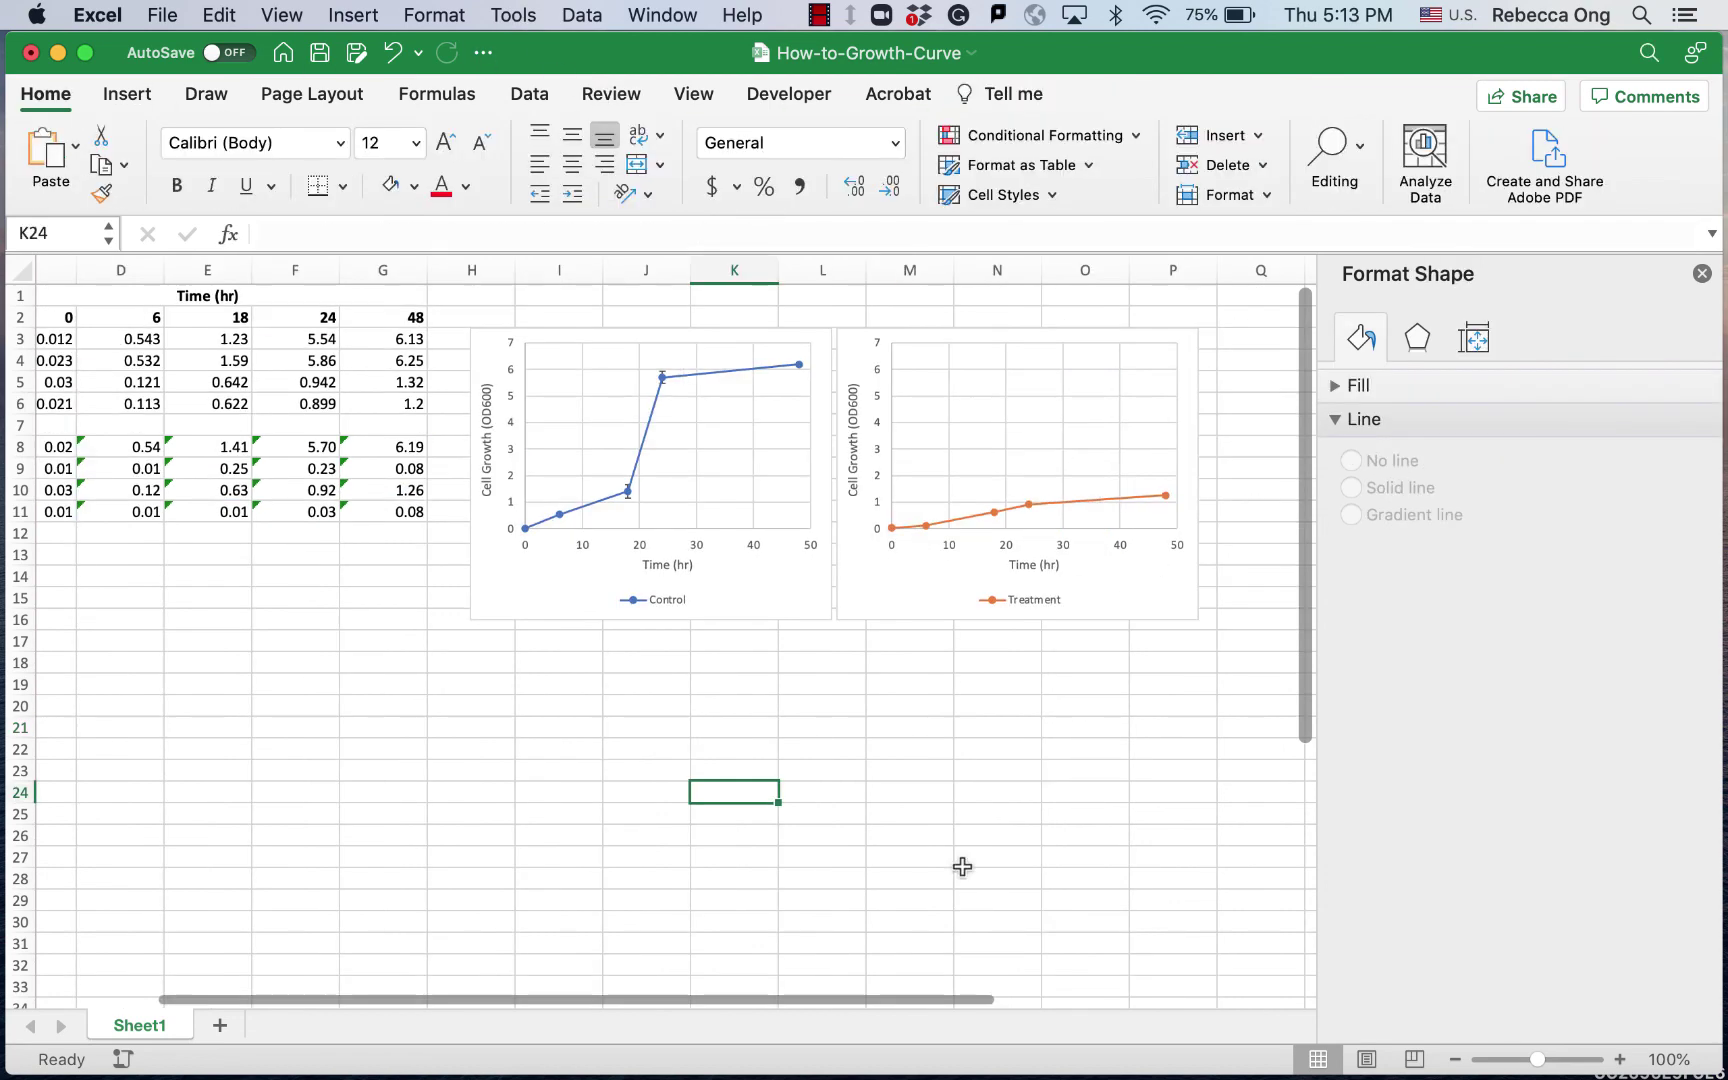